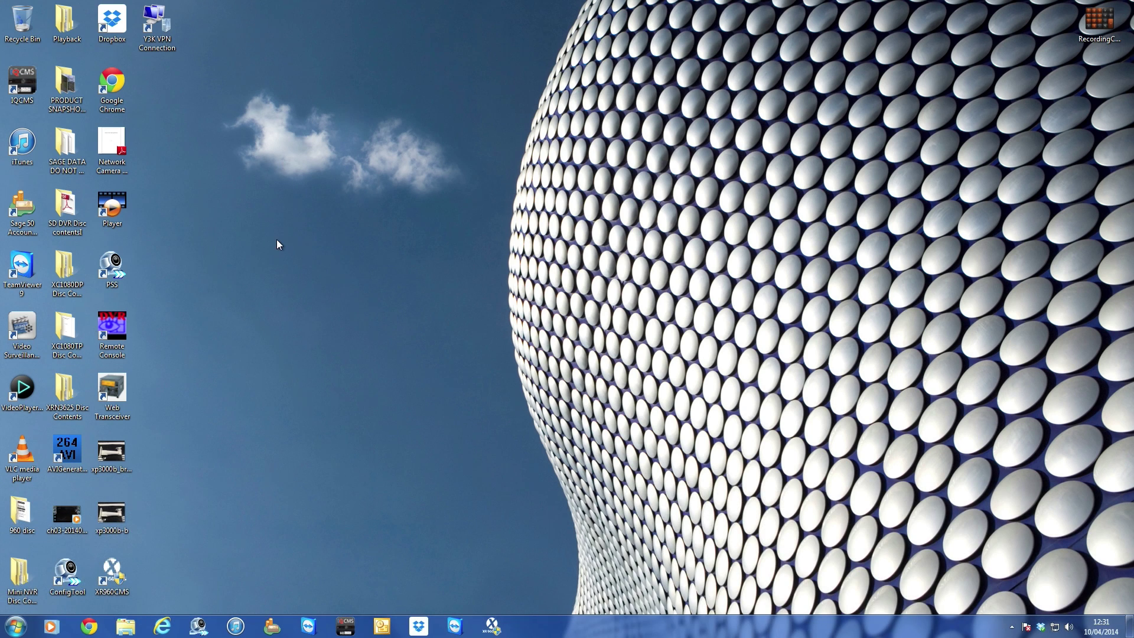
Search Windows for "command" and open the Command Prompt.
{"action": "left_click", "coordinate": [13, 629]}
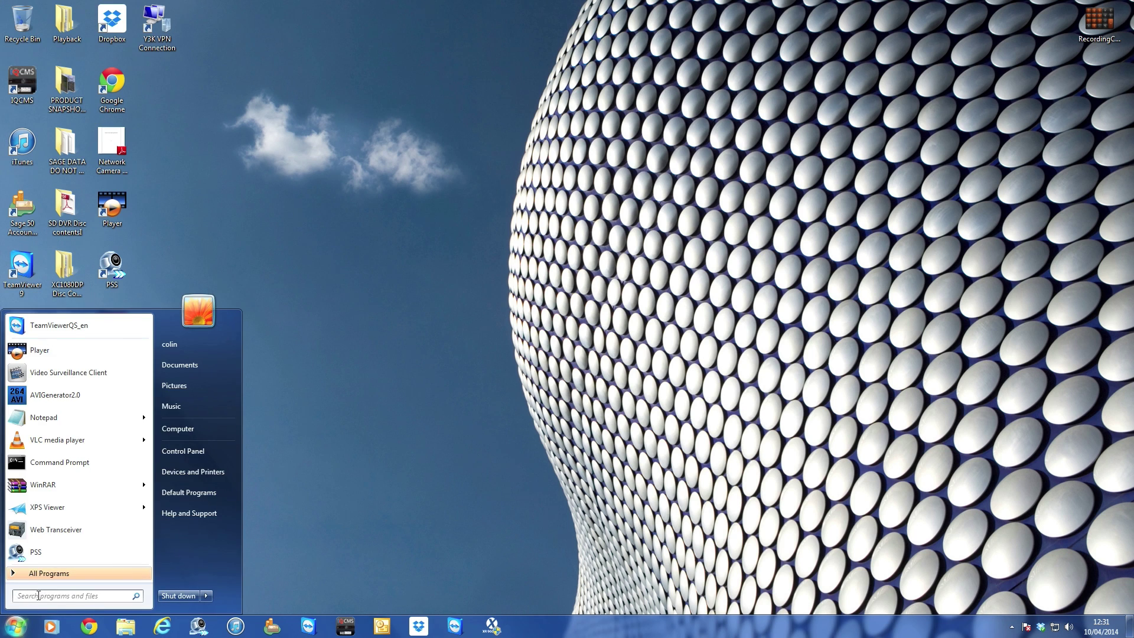
{"action": "left_click", "coordinate": [38, 595]}
{"action": "type", "text": "co"}
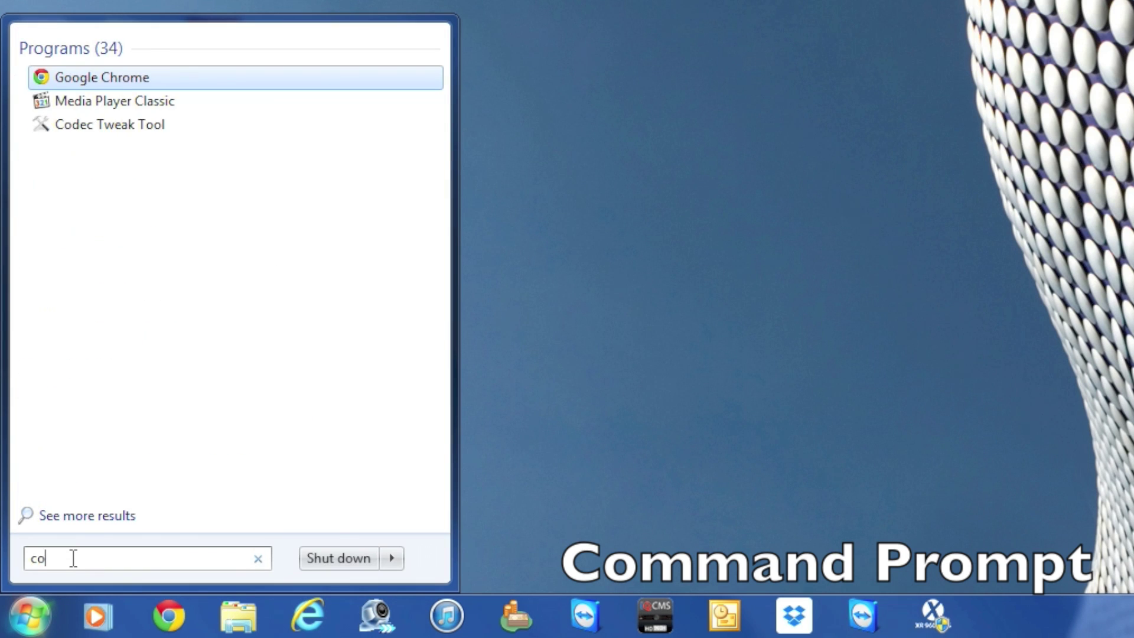
{"action": "type", "text": "mmand"}
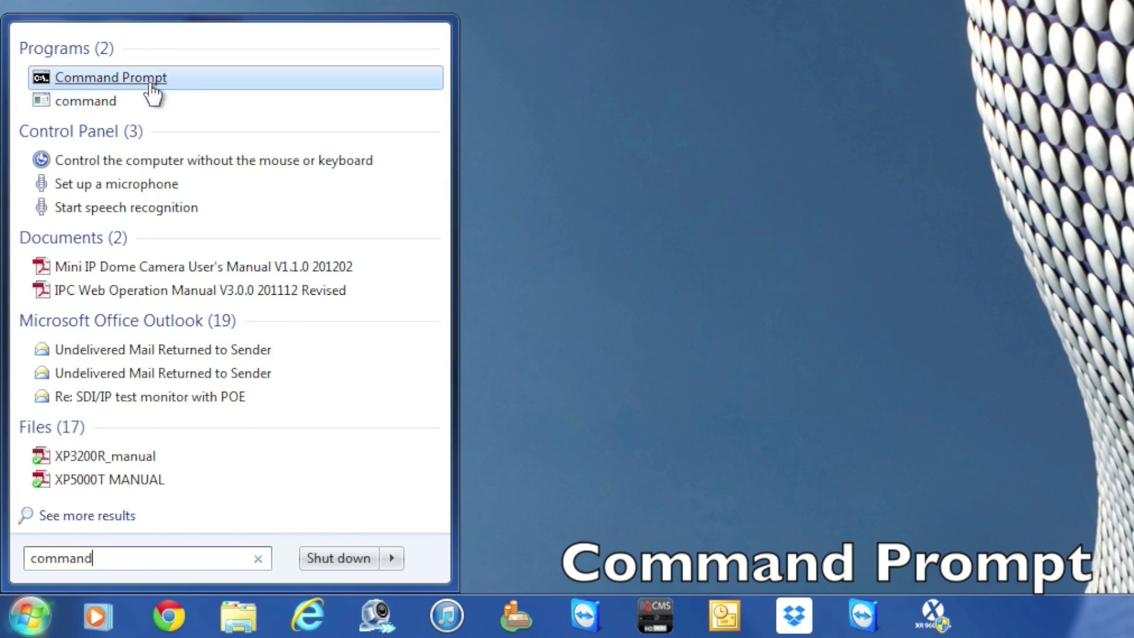
{"action": "left_click", "coordinate": [152, 82]}
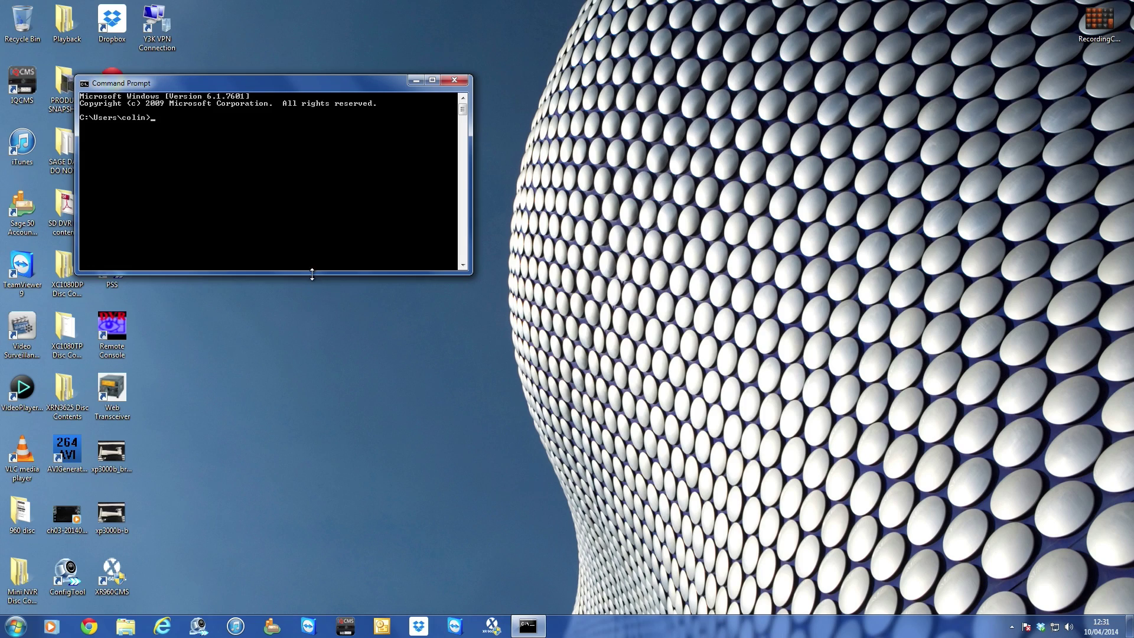
Run ipconfig in a taller Command Prompt window to read the computer's network configuration, and close the window.
{"action": "left_click_drag", "start_coordinate": [312, 273], "coordinate": [276, 496]}
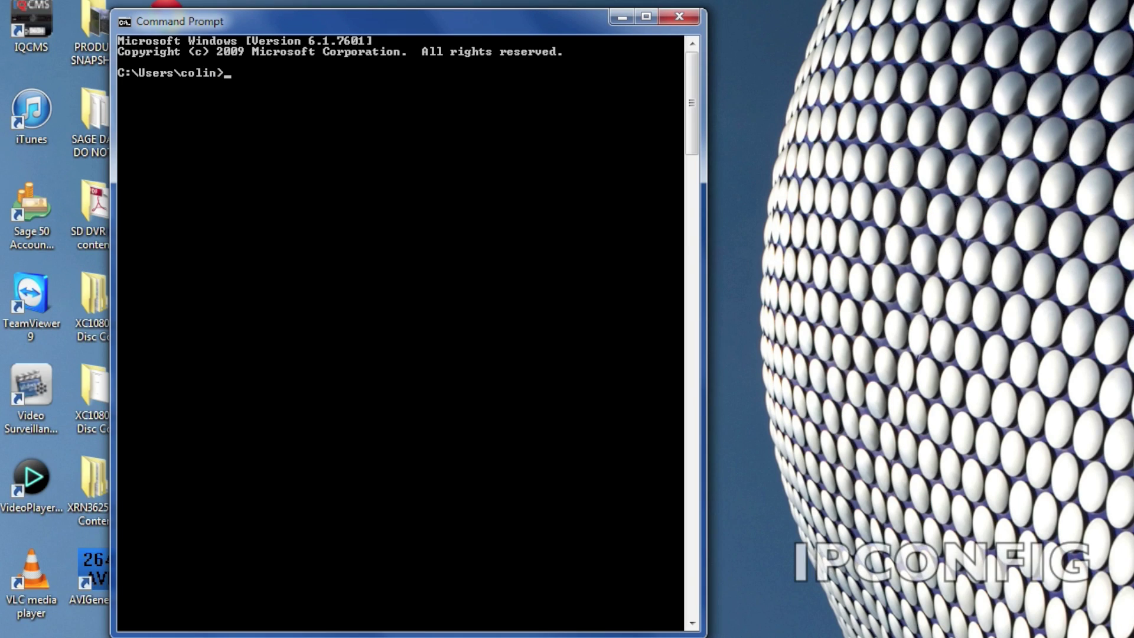
{"action": "type", "text": "ipconf"}
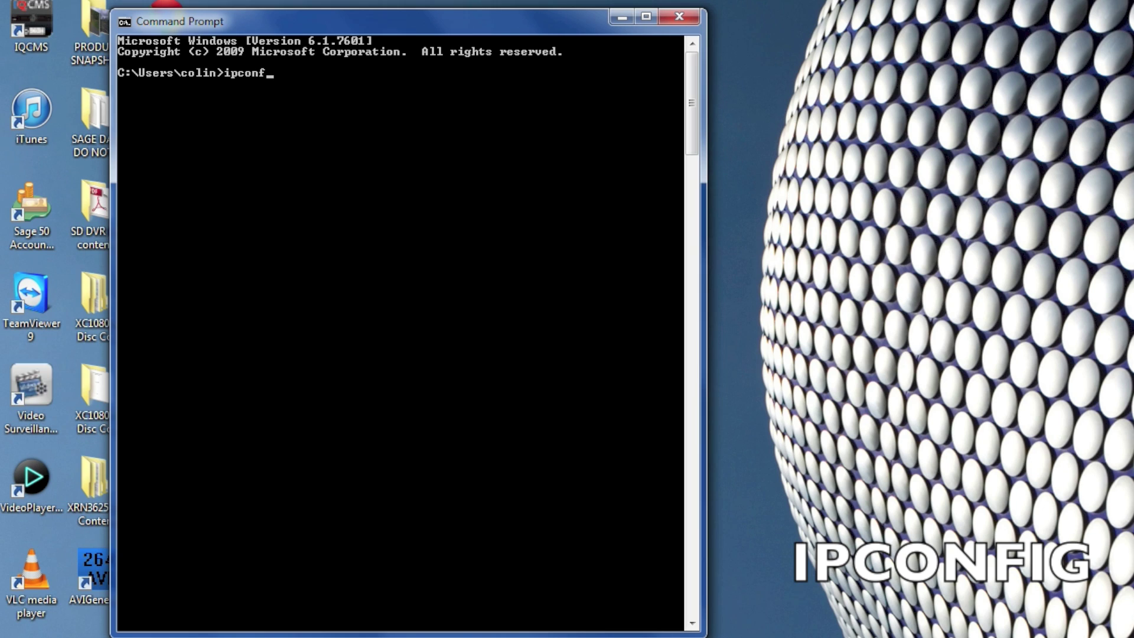
{"action": "type", "text": "ig"}
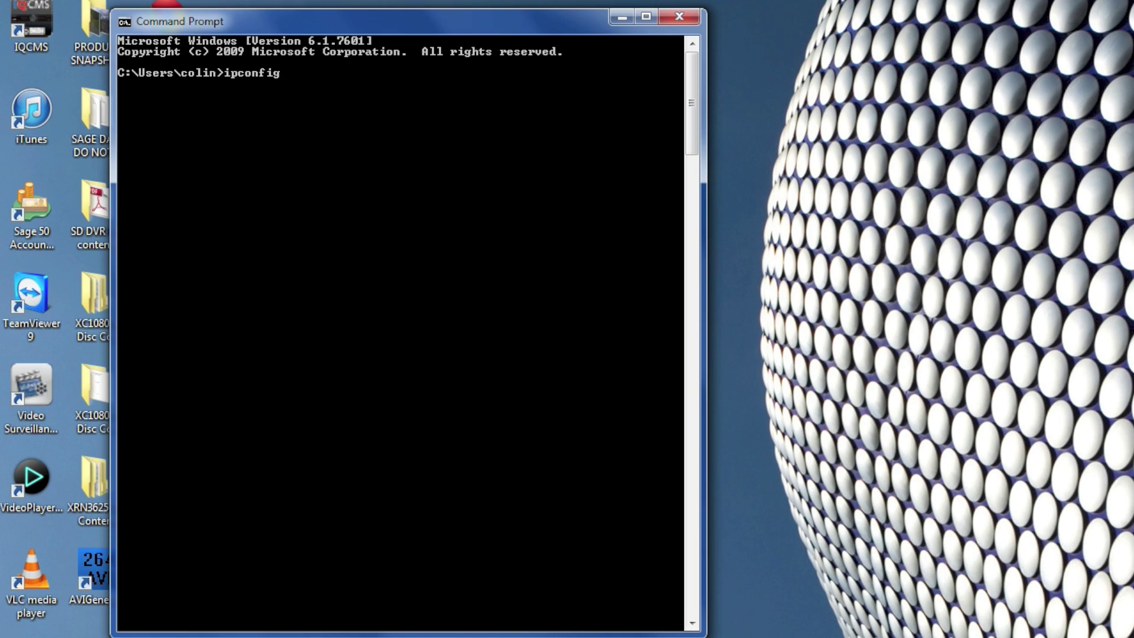
{"action": "key", "text": "Return"}
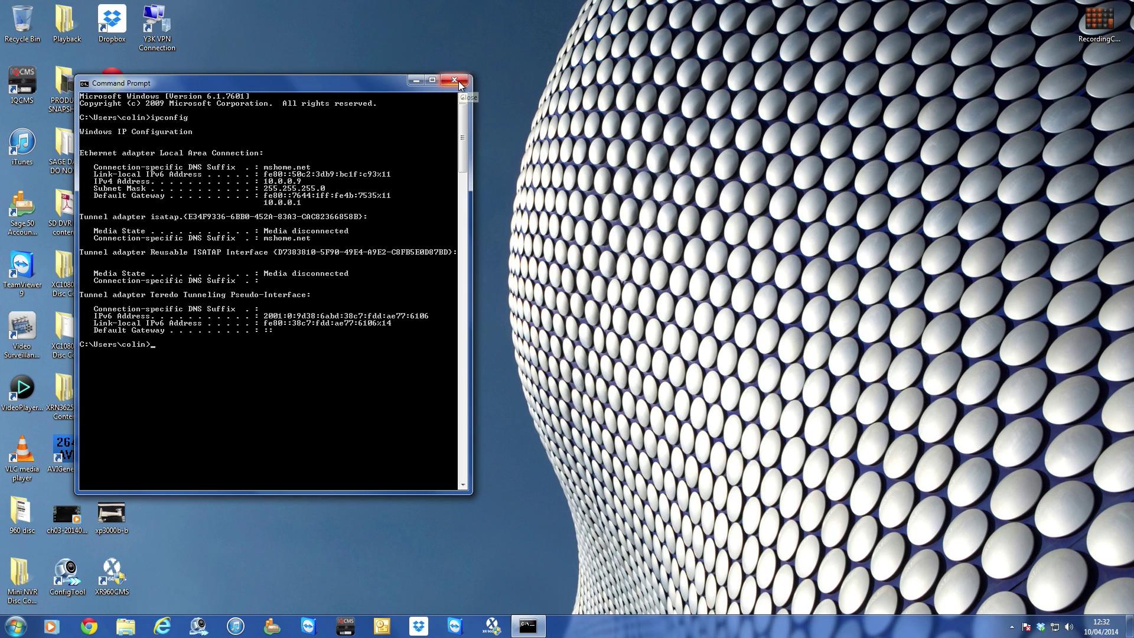
{"action": "left_click", "coordinate": [458, 80]}
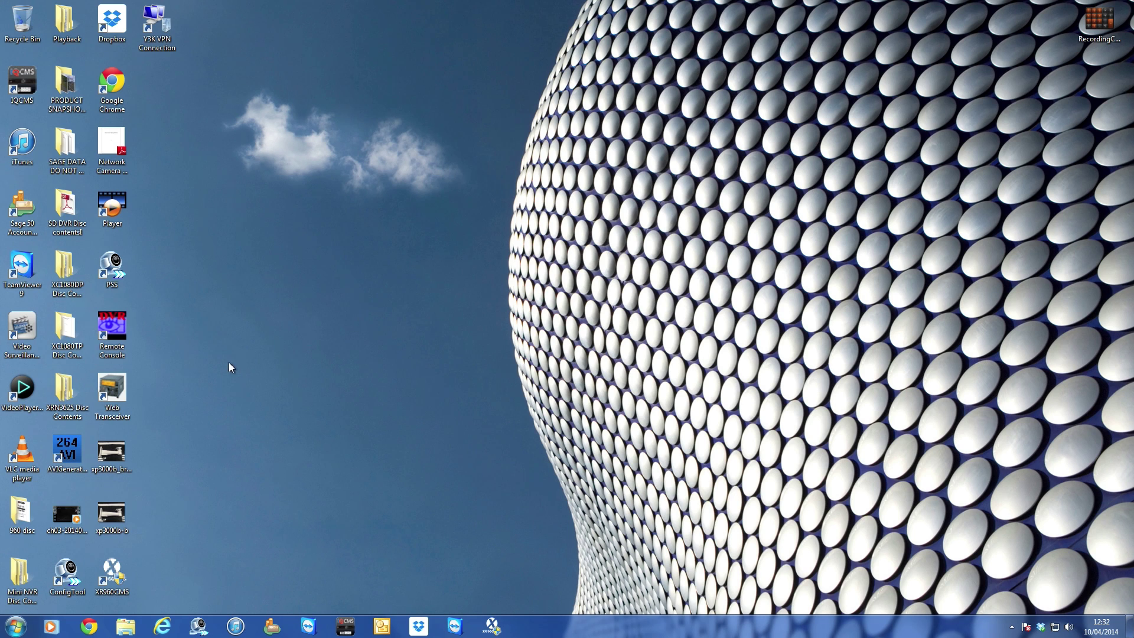
{"action": "left_click", "coordinate": [162, 626]}
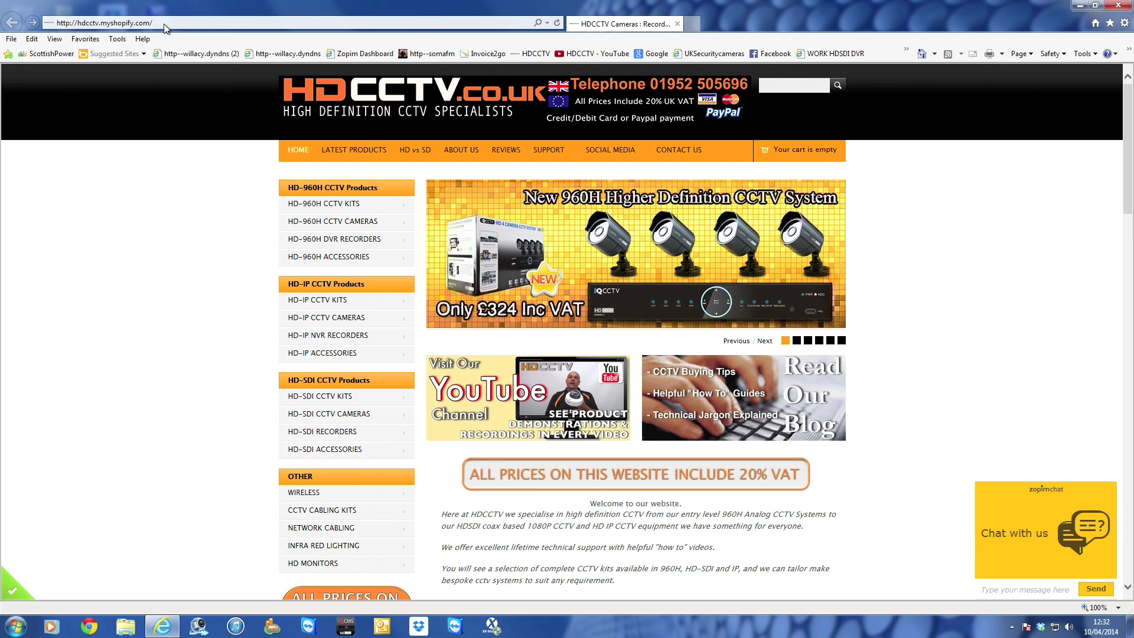
{"action": "left_click", "coordinate": [165, 24]}
{"action": "type", "text": "google.co.uk/"}
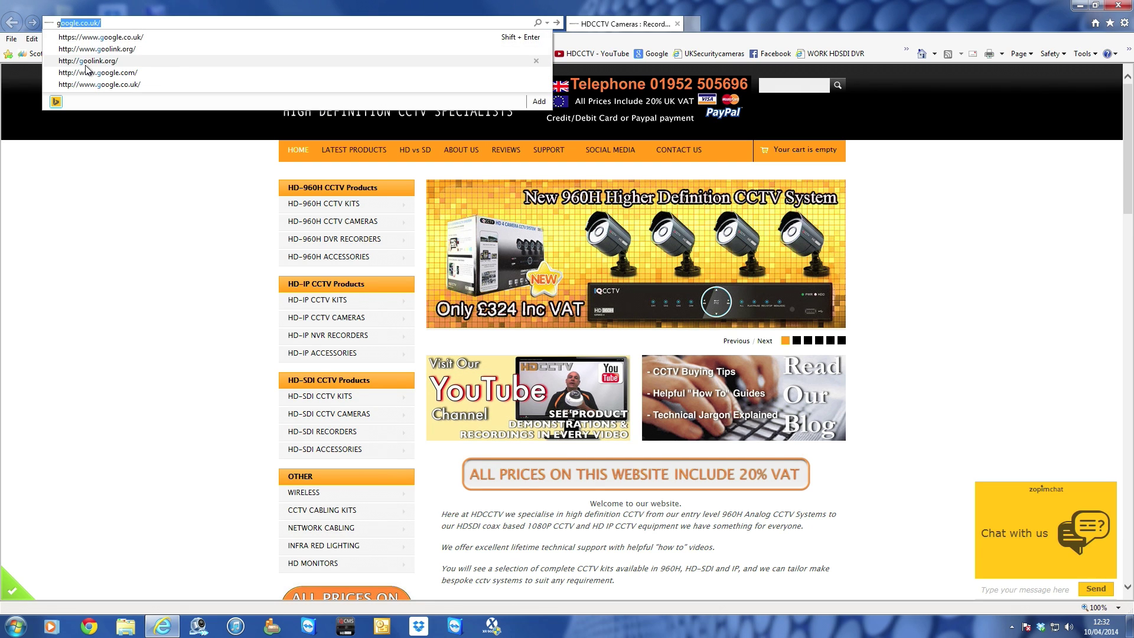
{"action": "left_click", "coordinate": [112, 38]}
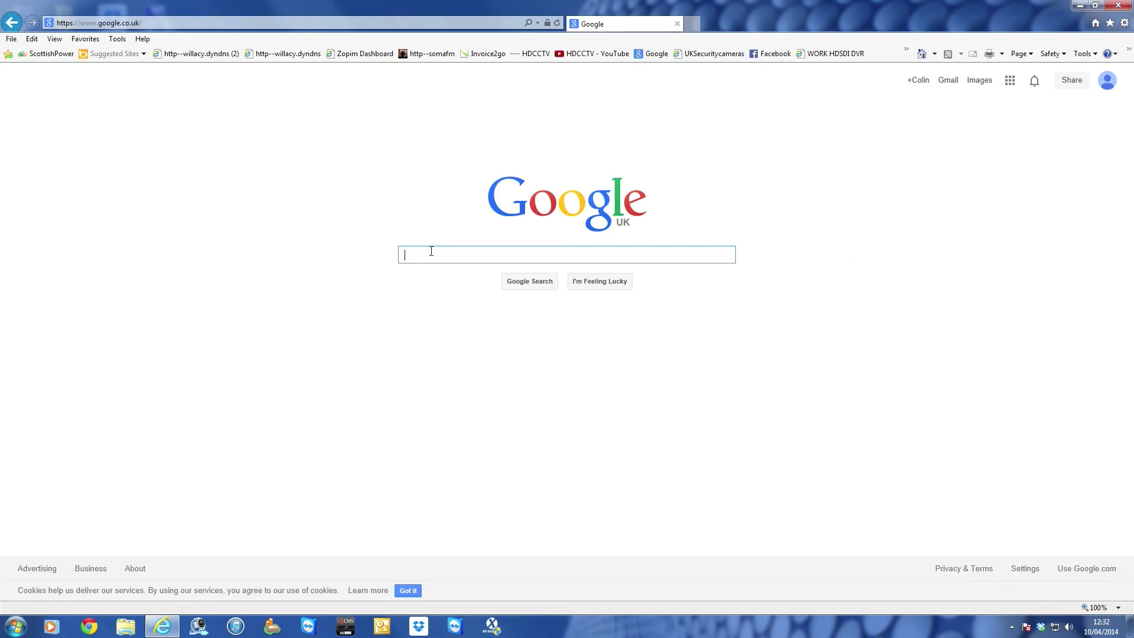
{"action": "type", "text": "ad"}
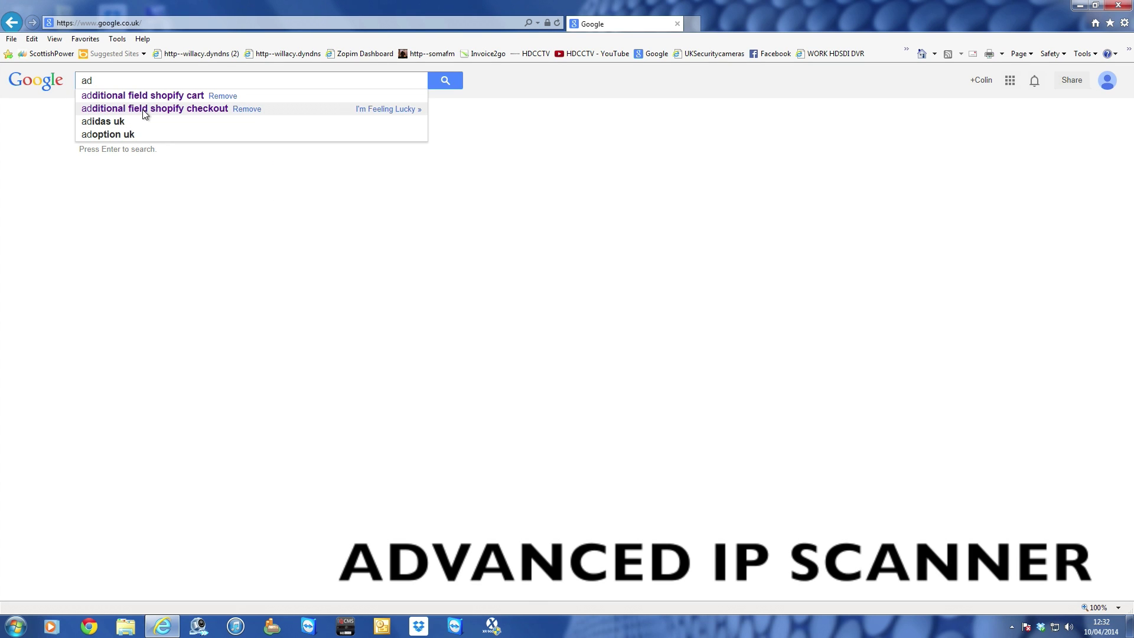
{"action": "type", "text": "v"}
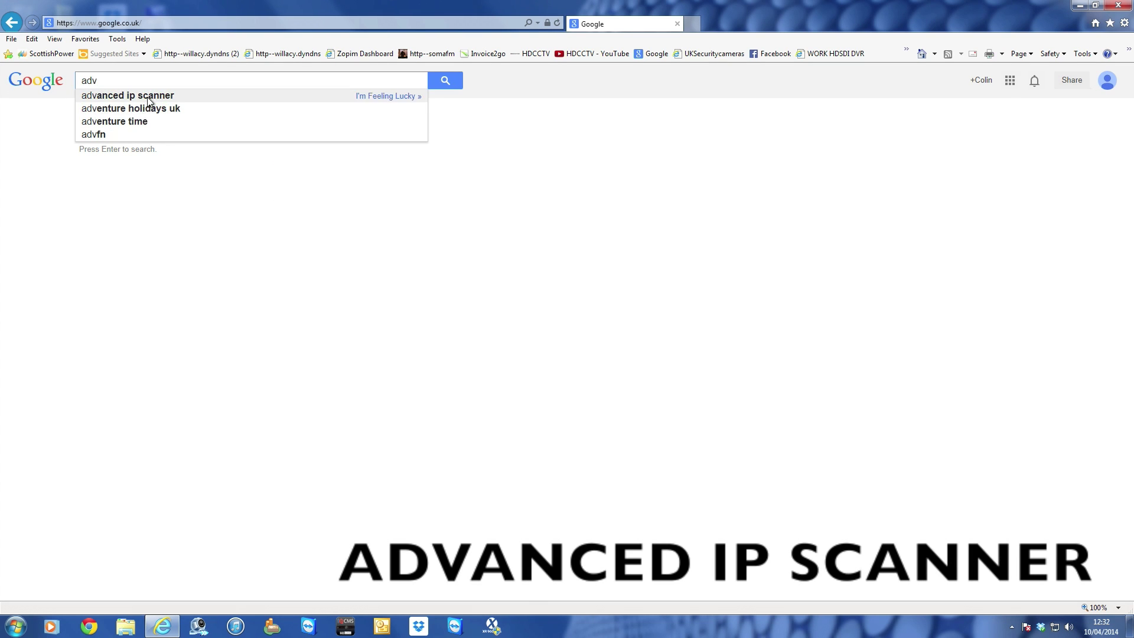
{"action": "left_click", "coordinate": [147, 95]}
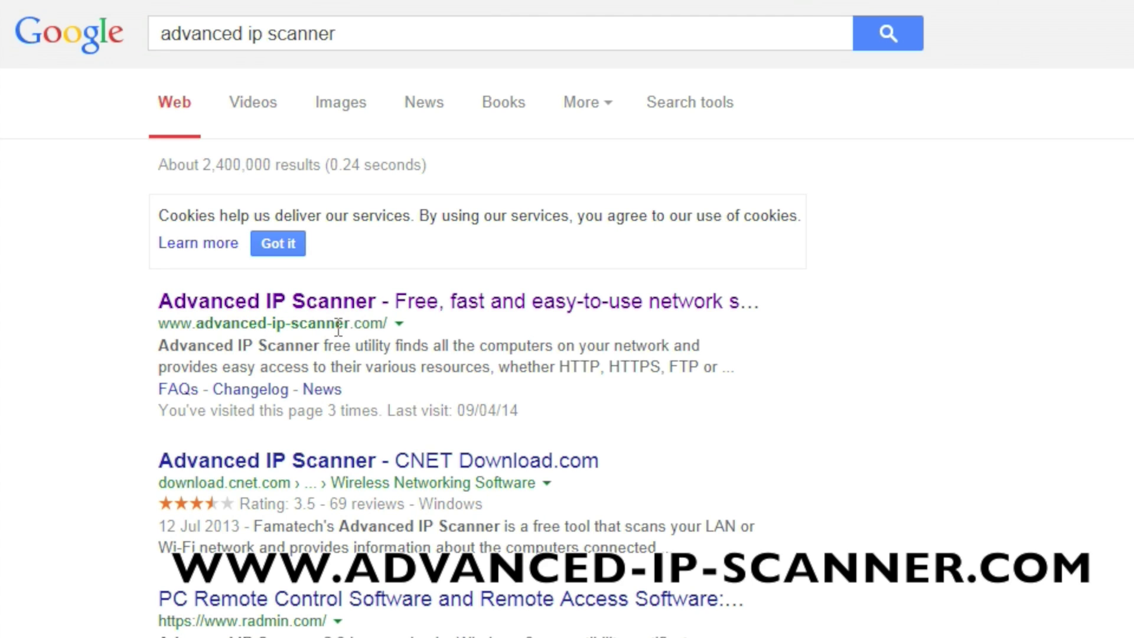
{"action": "left_click", "coordinate": [344, 297]}
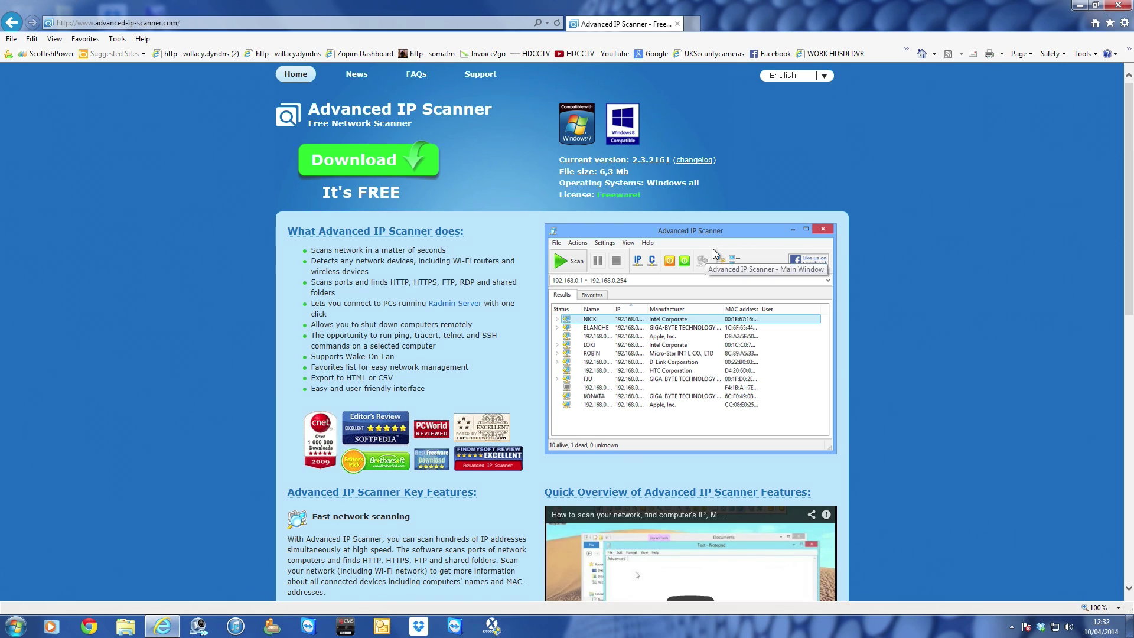
Download and run ipscan23.exe from the Advanced IP Scanner site, with English as the setup language.
{"action": "left_click", "coordinate": [372, 164]}
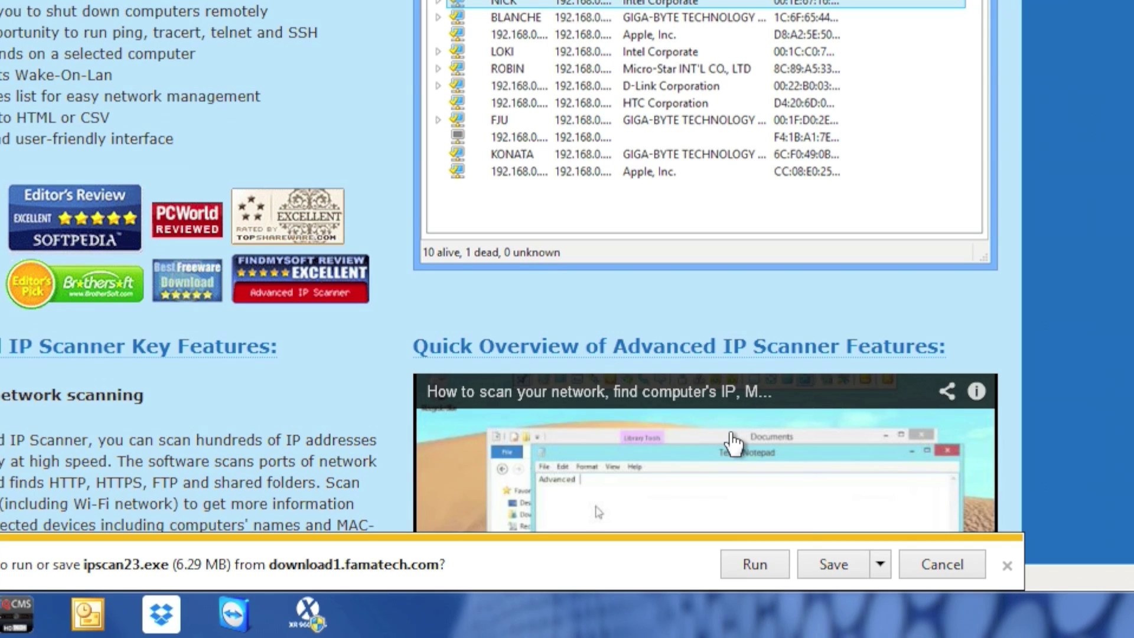
{"action": "left_click", "coordinate": [755, 564]}
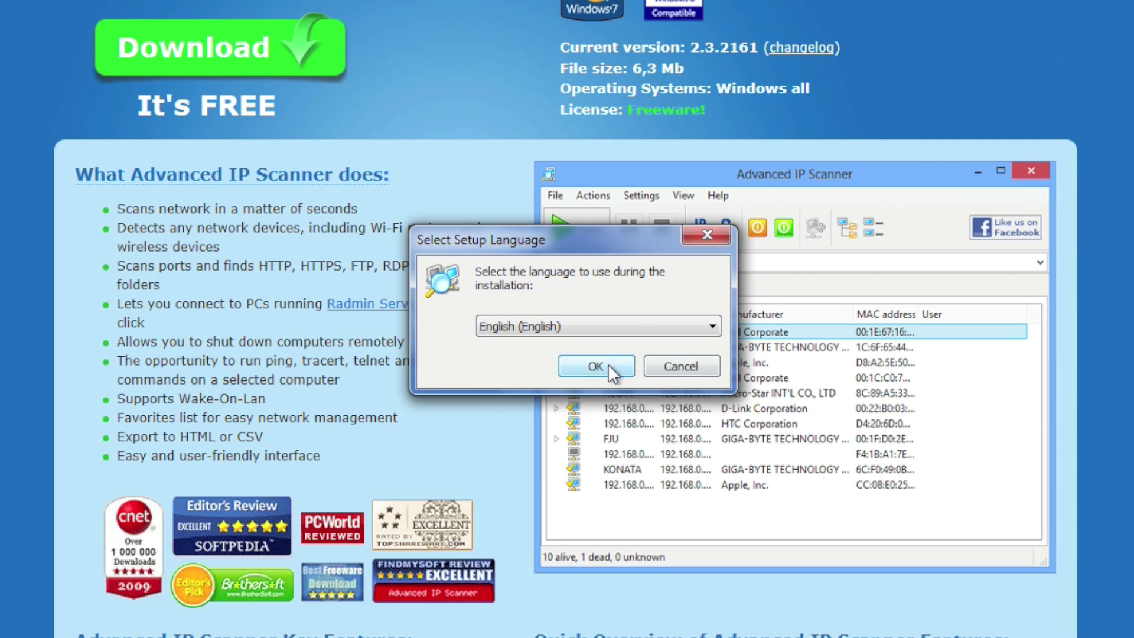
{"action": "left_click", "coordinate": [495, 39]}
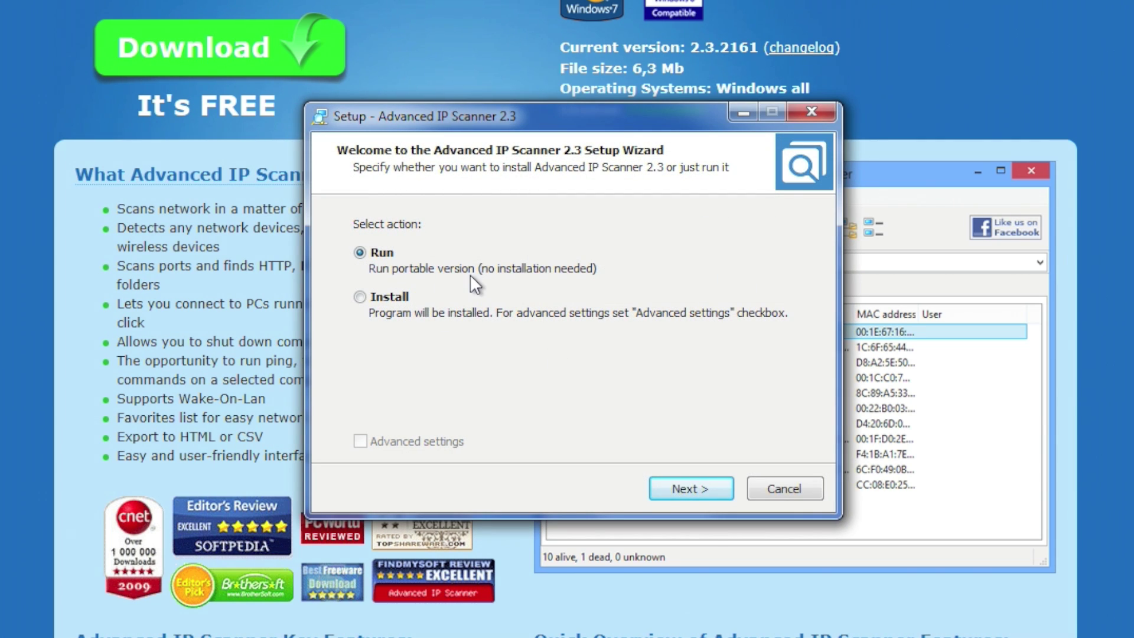
Accept the license agreement in the setup wizard and run the portable version of Advanced IP Scanner 2.3.
{"action": "left_click", "coordinate": [692, 488]}
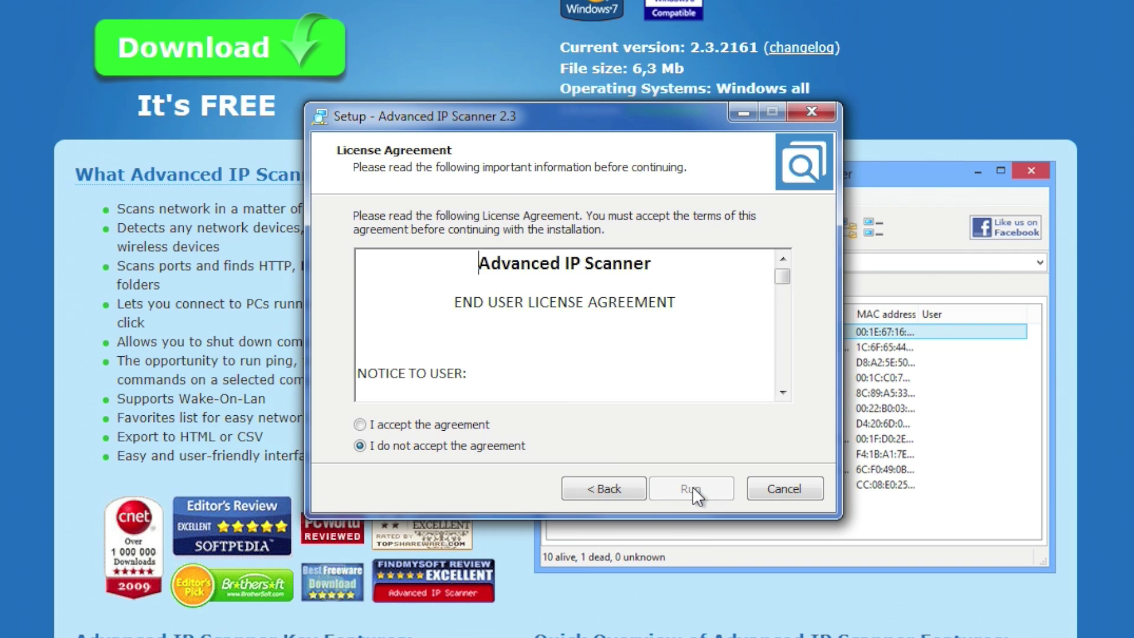
{"action": "left_click", "coordinate": [359, 423]}
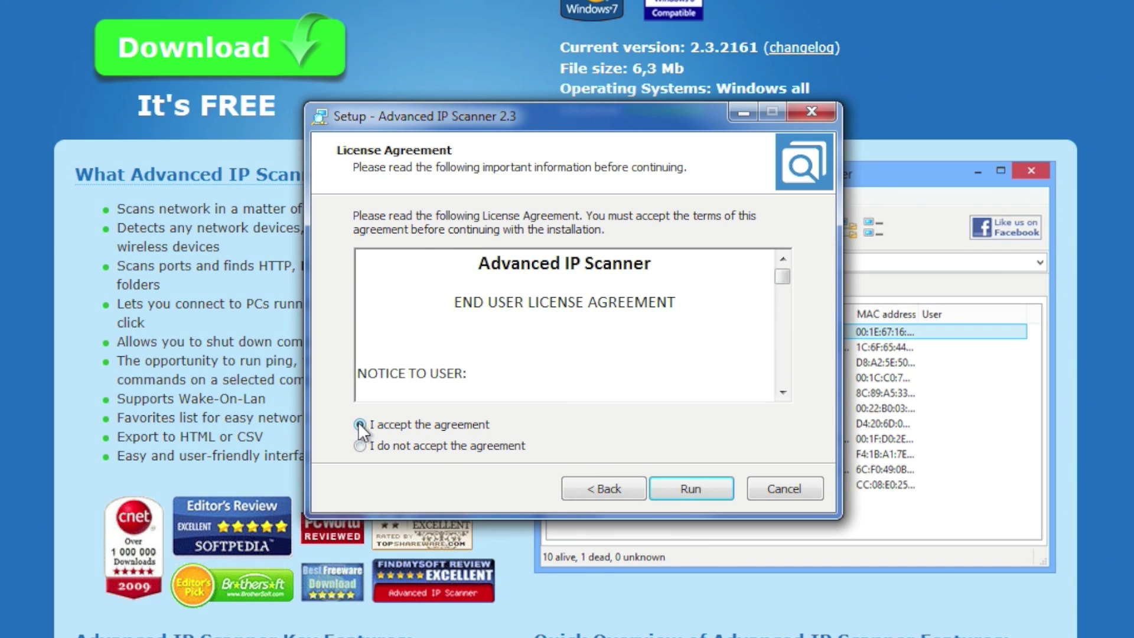
{"action": "left_click", "coordinate": [683, 490]}
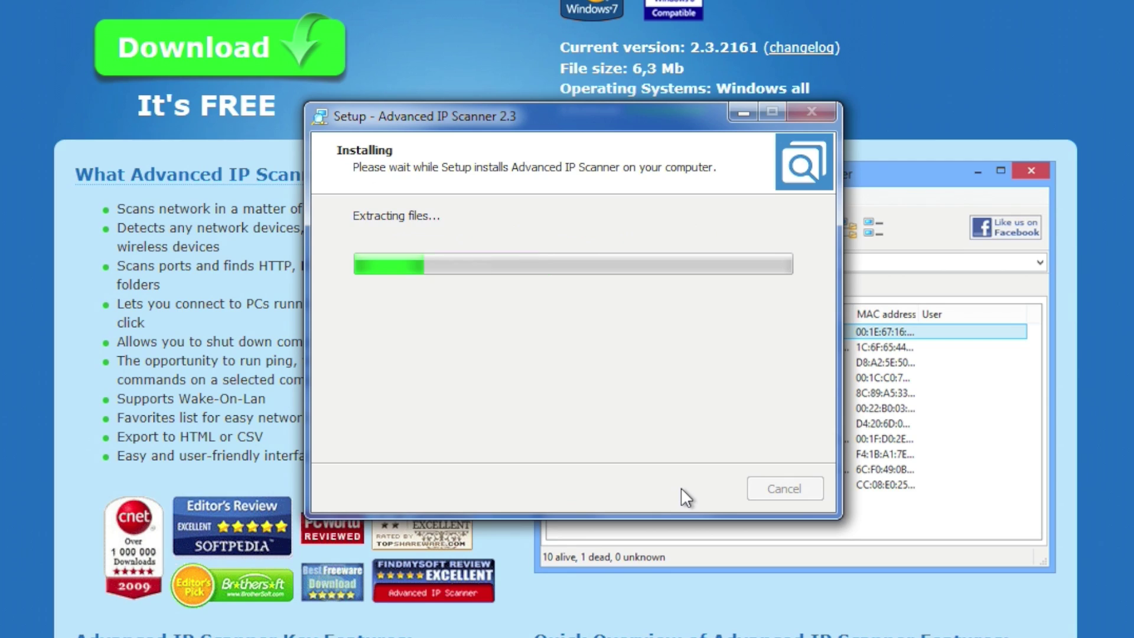
{"action": "left_click", "coordinate": [628, 406]}
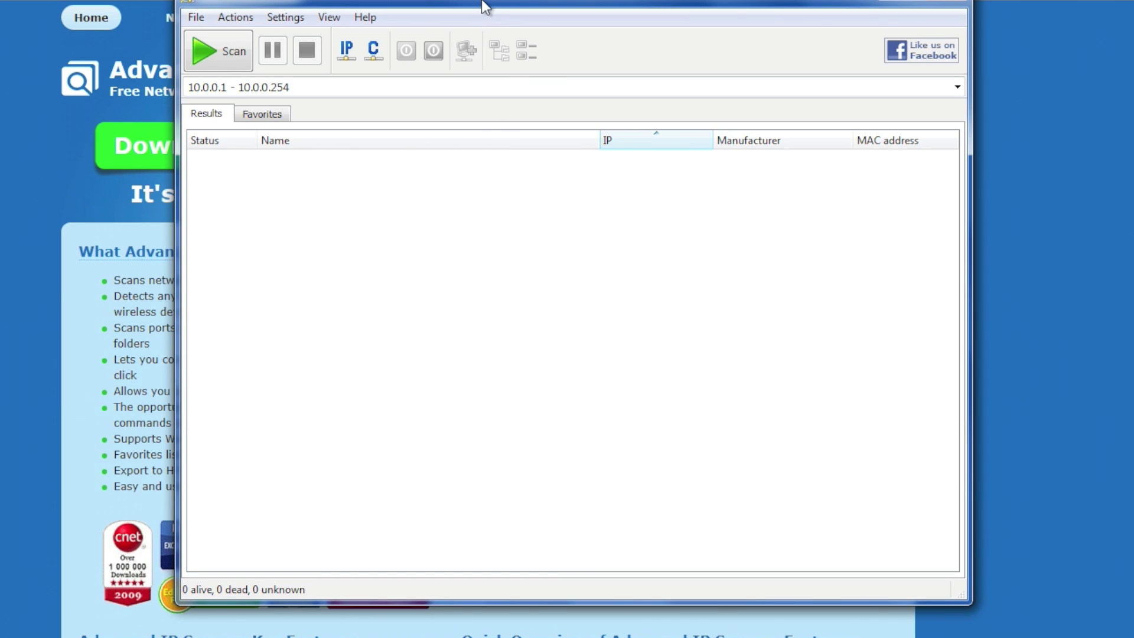
Bring the whole Advanced IP Scanner window into view and scan the range 10.0.0.1 - 10.0.0.254.
{"action": "left_click_drag", "start_coordinate": [482, 3], "coordinate": [470, 34]}
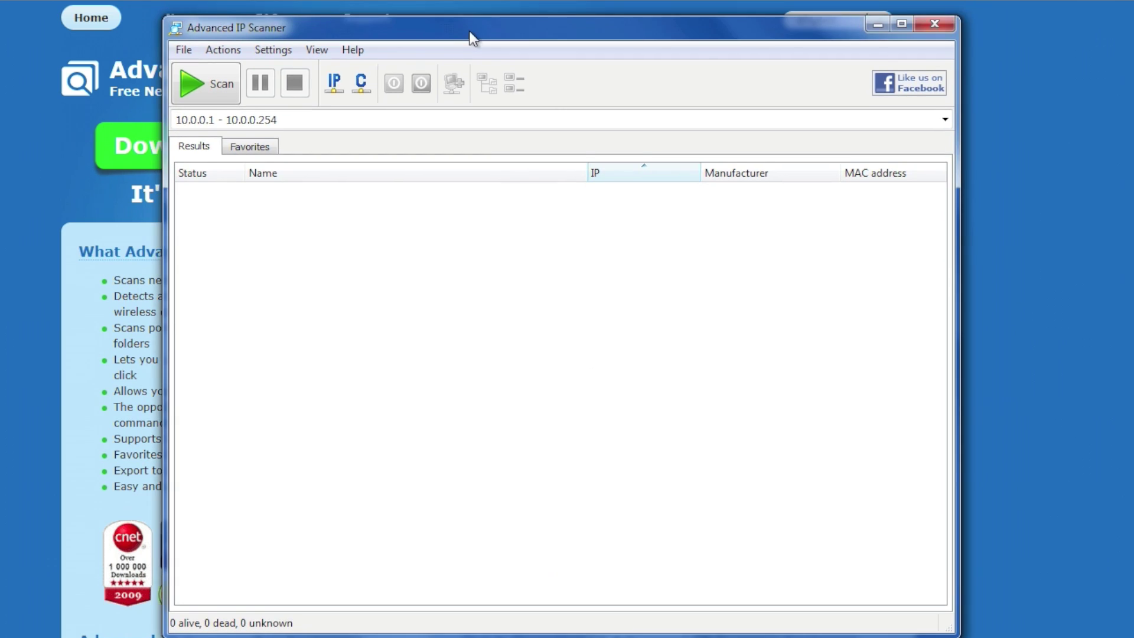
{"action": "left_click", "coordinate": [205, 86]}
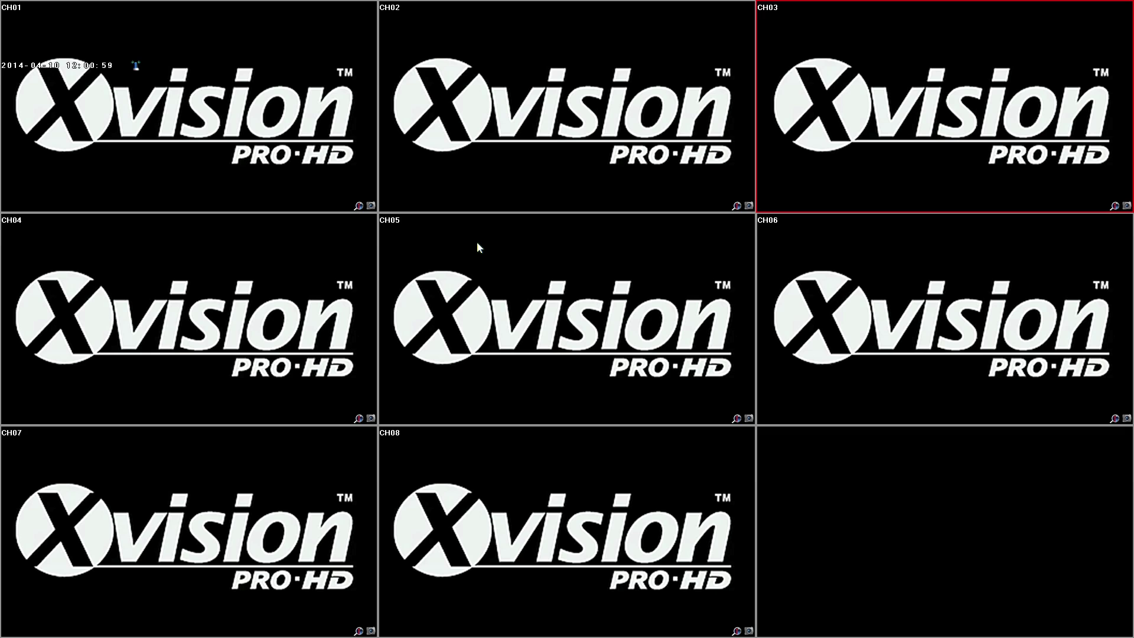
Switch to the Xvision NVR interface, start its setup wizard, and accept English as the language.
{"action": "right_click", "coordinate": [455, 179]}
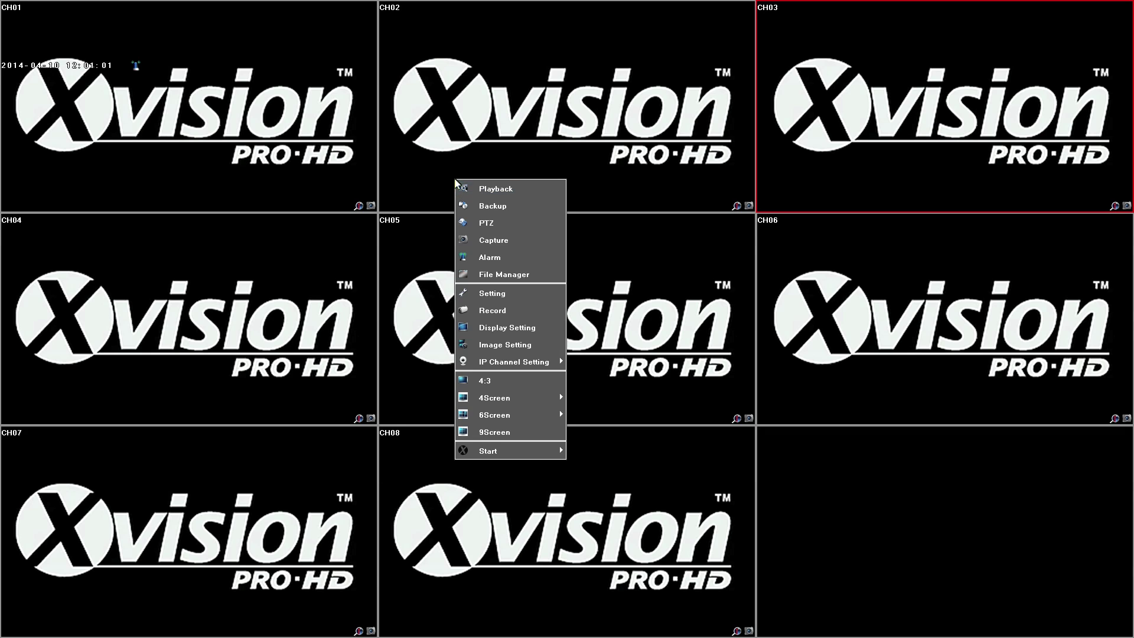
{"action": "mouse_move", "coordinate": [501, 434]}
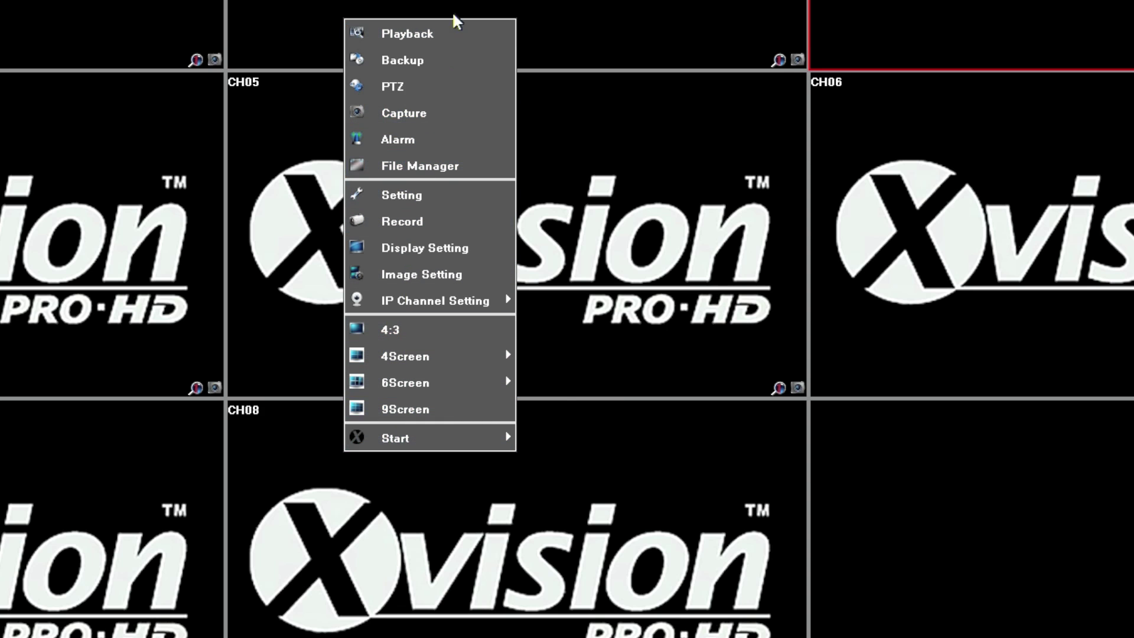
{"action": "mouse_move", "coordinate": [459, 442]}
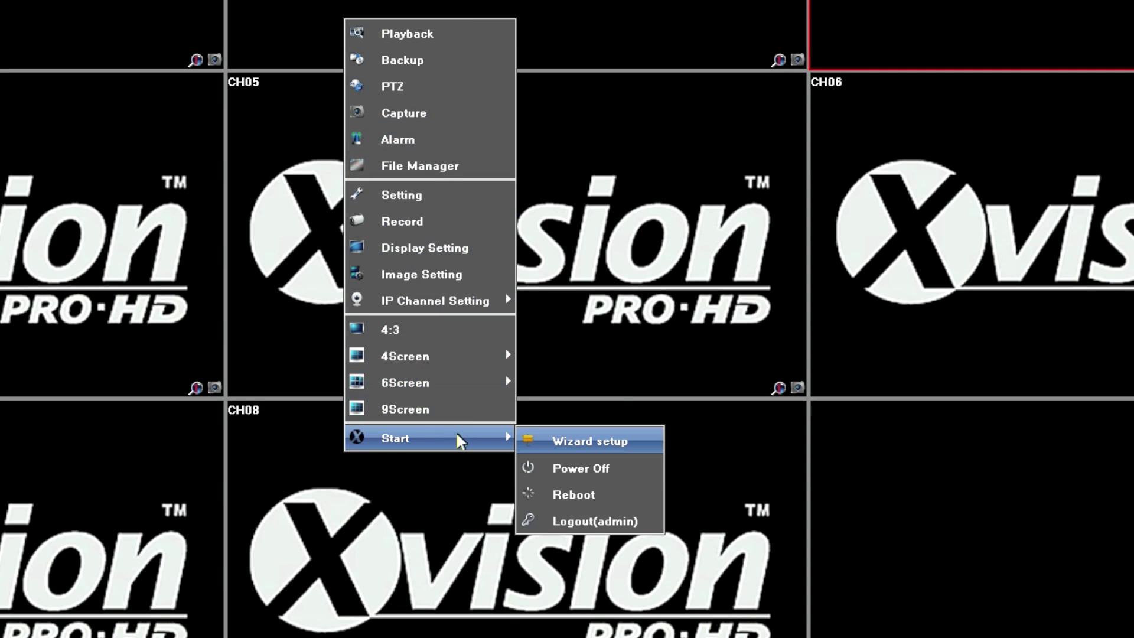
{"action": "left_click", "coordinate": [591, 443]}
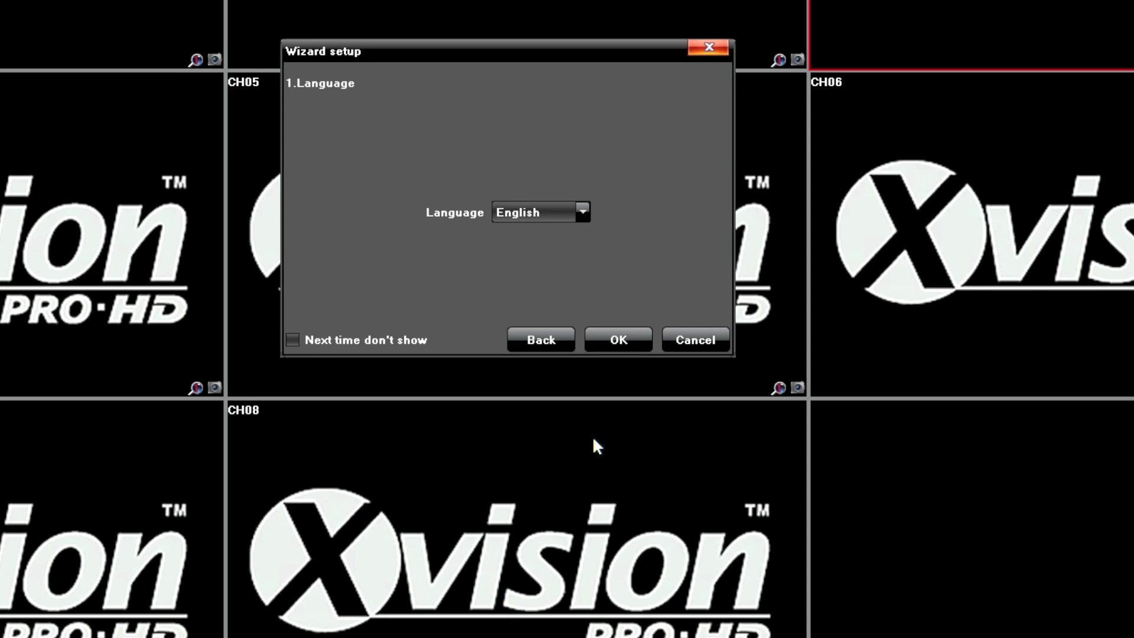
{"action": "left_click", "coordinate": [619, 342]}
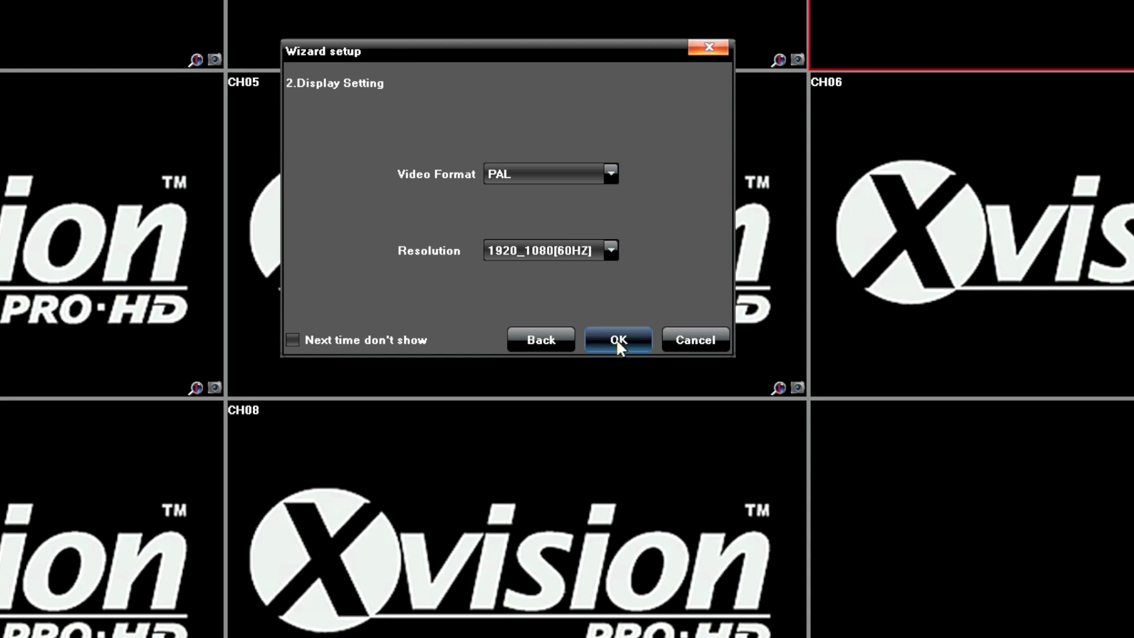
Set the display to PAL video format with 1920_1080[60HZ] resolution and continue to the wizard's network settings.
{"action": "left_click", "coordinate": [612, 175]}
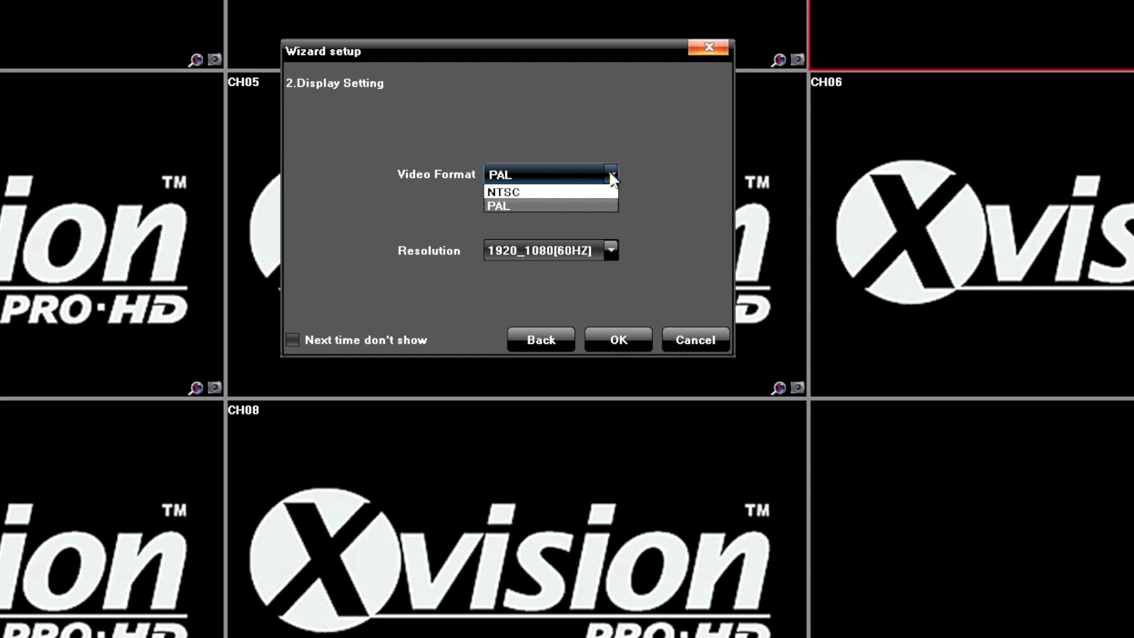
{"action": "left_click", "coordinate": [499, 205]}
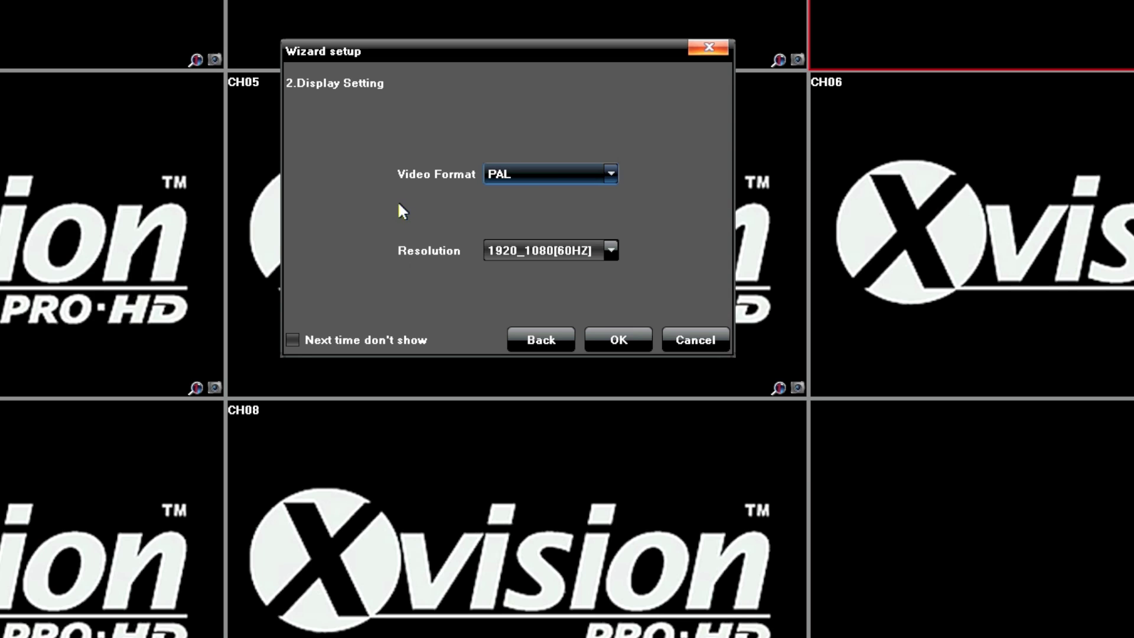
{"action": "left_click", "coordinate": [612, 252]}
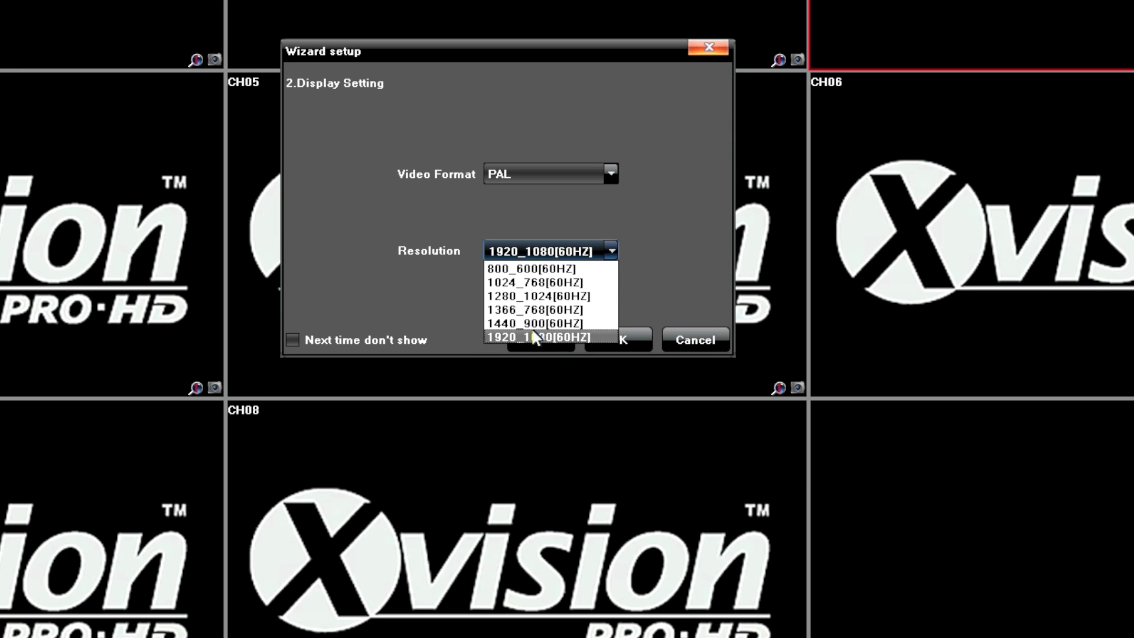
{"action": "left_click", "coordinate": [646, 230]}
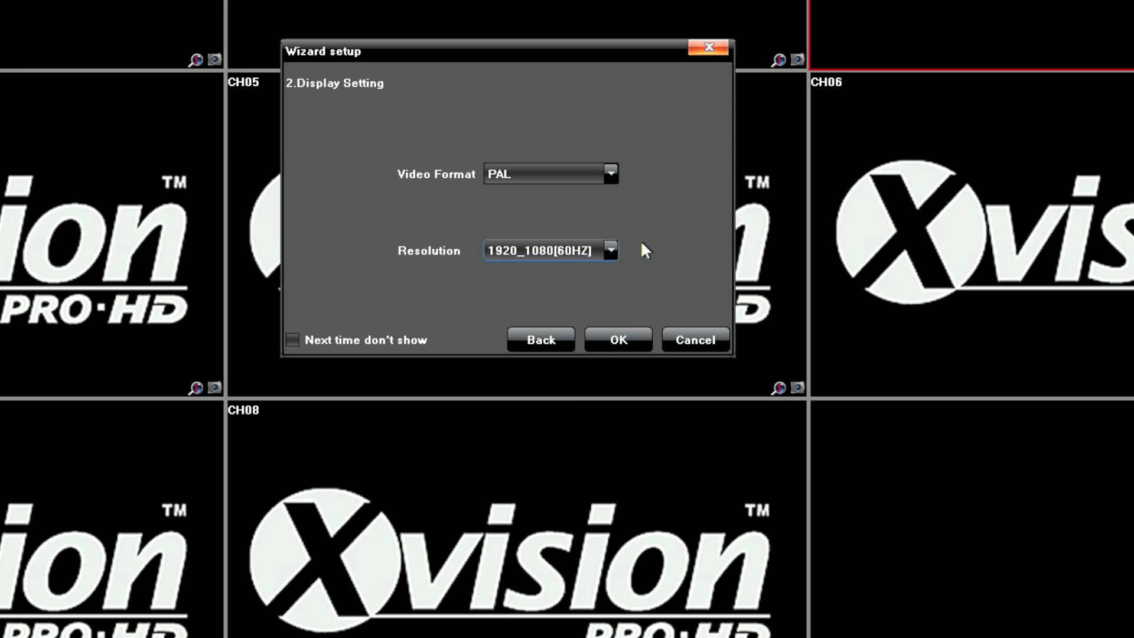
{"action": "left_click", "coordinate": [611, 338]}
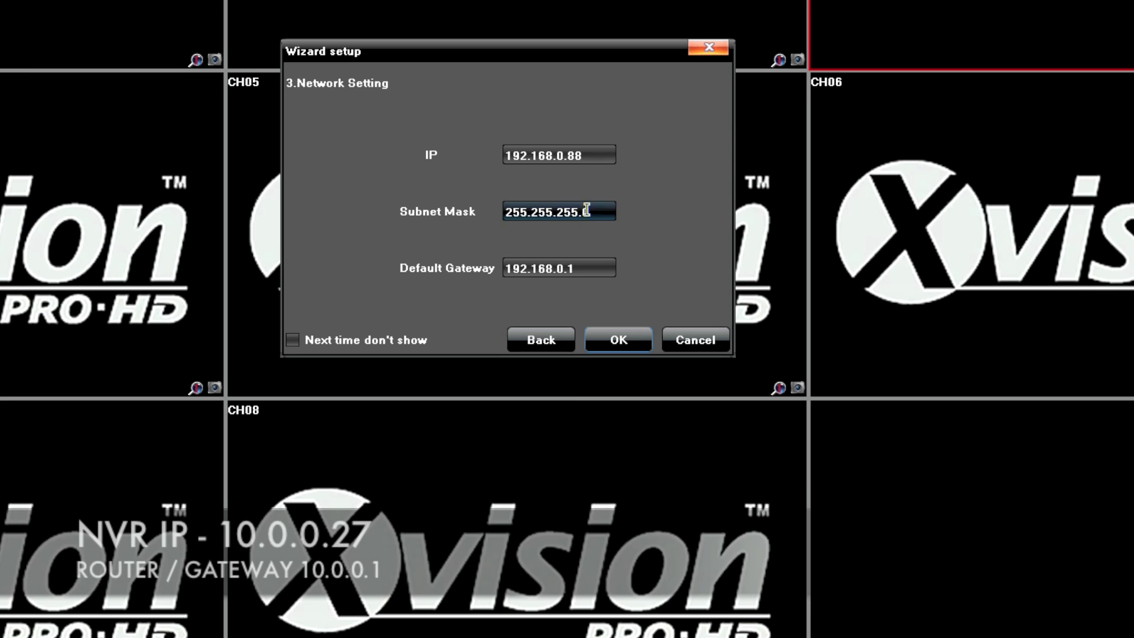
Set the NVR's IP address to 10.0.0.27 in the wizard's network settings.
{"action": "left_click", "coordinate": [587, 156]}
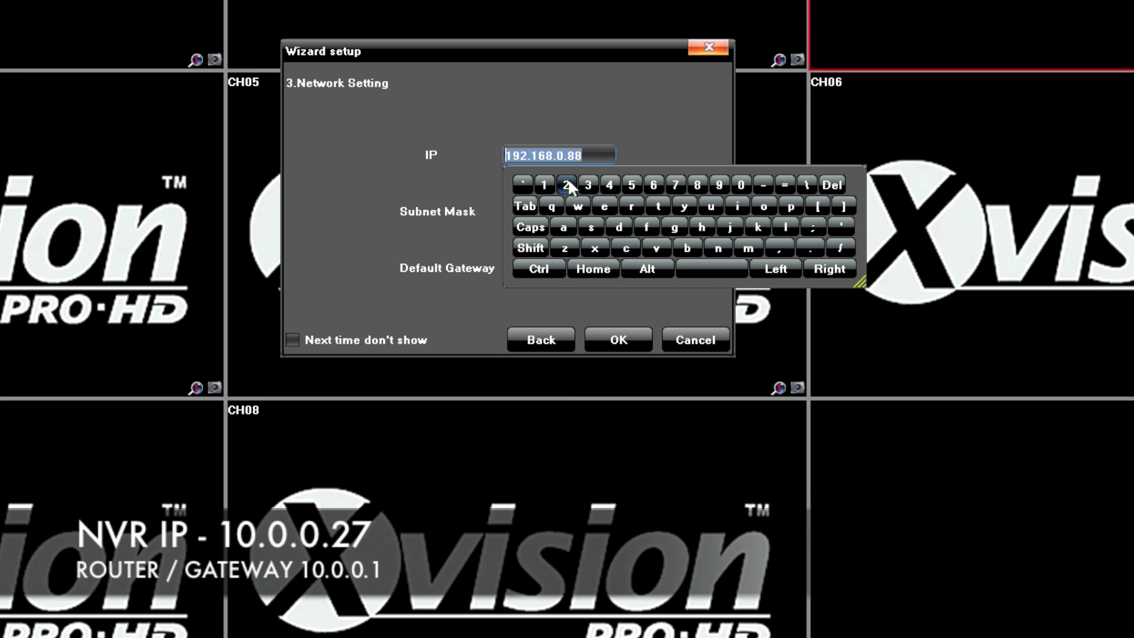
{"action": "left_click", "coordinate": [543, 187]}
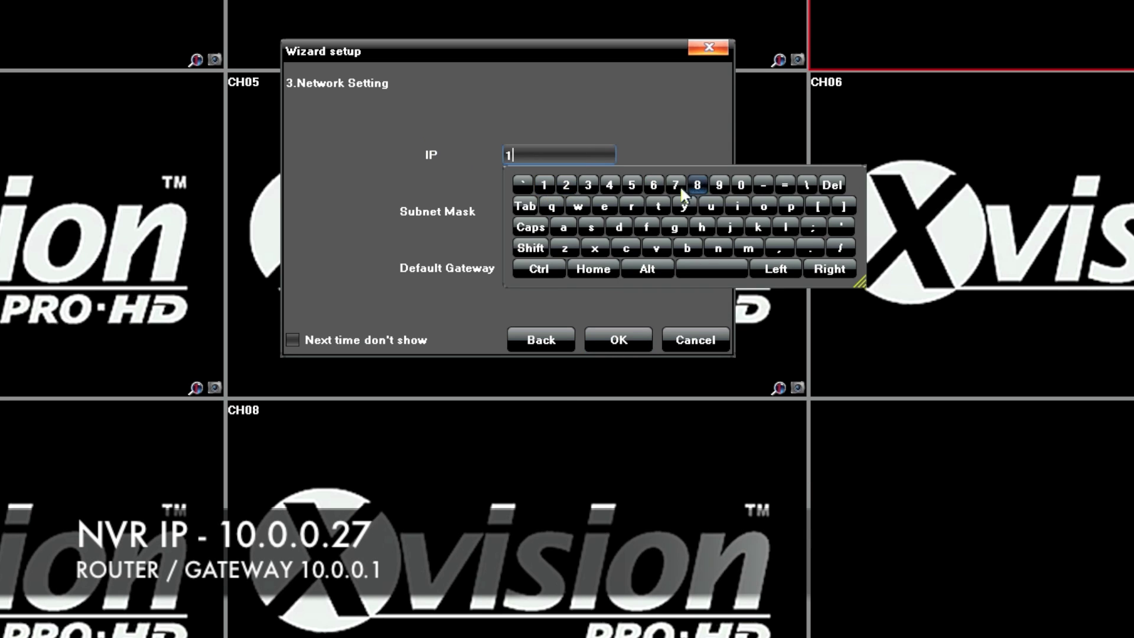
{"action": "left_click", "coordinate": [741, 189]}
{"action": "left_click", "coordinate": [809, 248]}
{"action": "left_click", "coordinate": [740, 185]}
{"action": "left_click", "coordinate": [810, 249]}
{"action": "left_click", "coordinate": [741, 186]}
{"action": "left_click", "coordinate": [809, 248]}
{"action": "left_click", "coordinate": [567, 185]}
{"action": "left_click", "coordinate": [669, 183]}
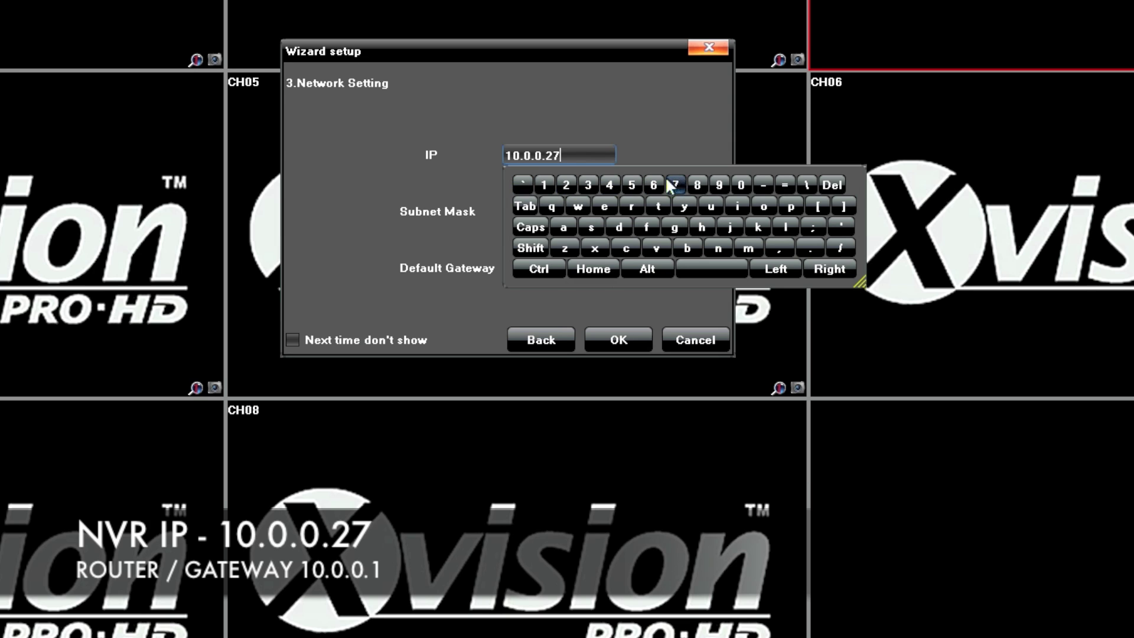
{"action": "left_click", "coordinate": [477, 180]}
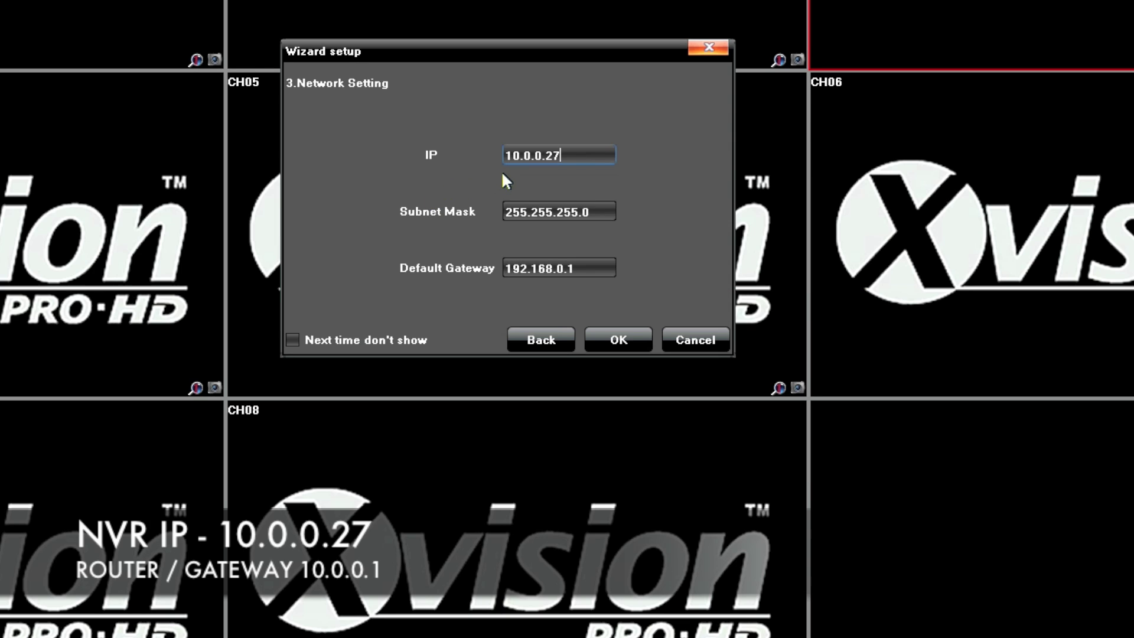
Set the default gateway to 10.0.0.1 and finish the setup wizard.
{"action": "left_click", "coordinate": [579, 269]}
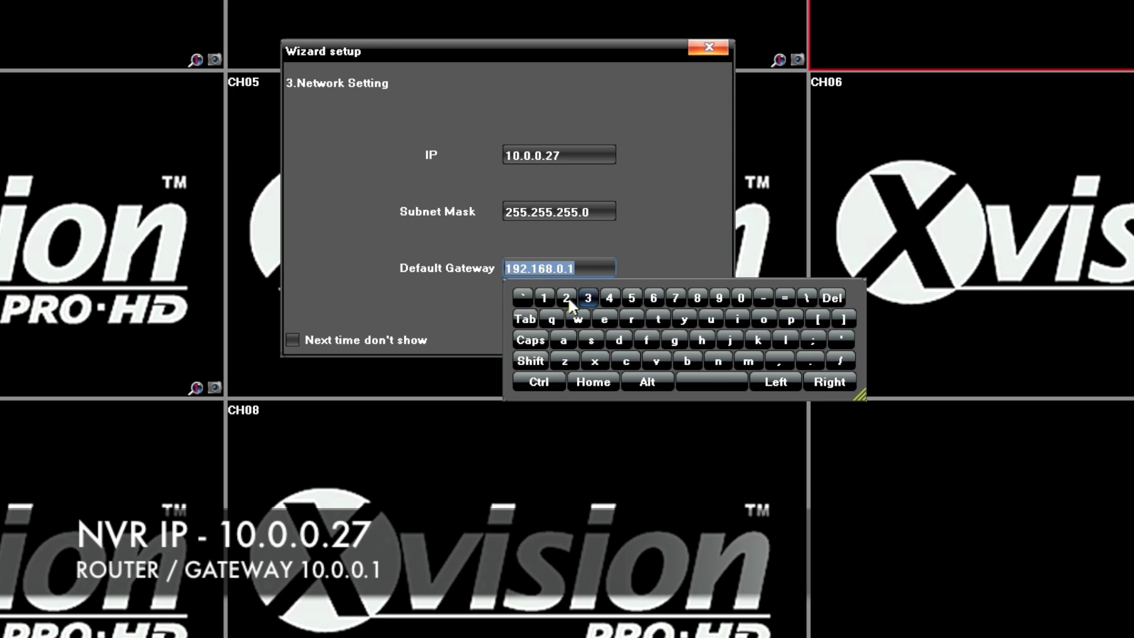
{"action": "left_click", "coordinate": [832, 297]}
{"action": "left_click", "coordinate": [544, 297]}
{"action": "left_click", "coordinate": [741, 301]}
{"action": "left_click", "coordinate": [808, 361]}
{"action": "left_click", "coordinate": [741, 298]}
{"action": "left_click", "coordinate": [816, 365]}
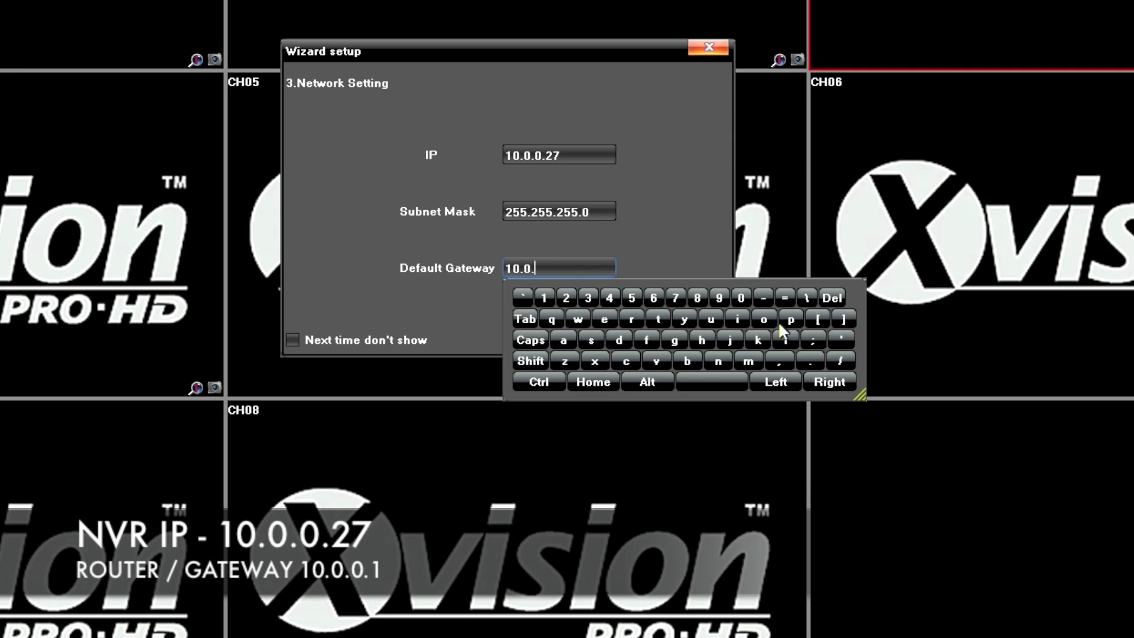
{"action": "left_click", "coordinate": [743, 297]}
{"action": "left_click", "coordinate": [804, 361]}
{"action": "left_click", "coordinate": [549, 299]}
{"action": "left_click", "coordinate": [364, 271]}
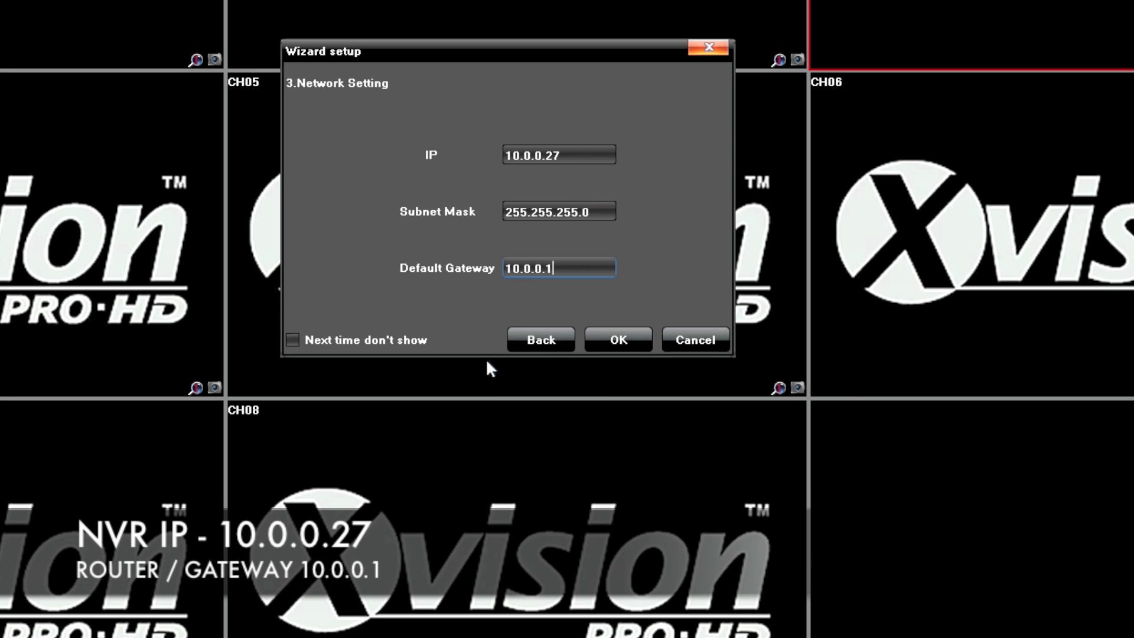
{"action": "left_click", "coordinate": [625, 337]}
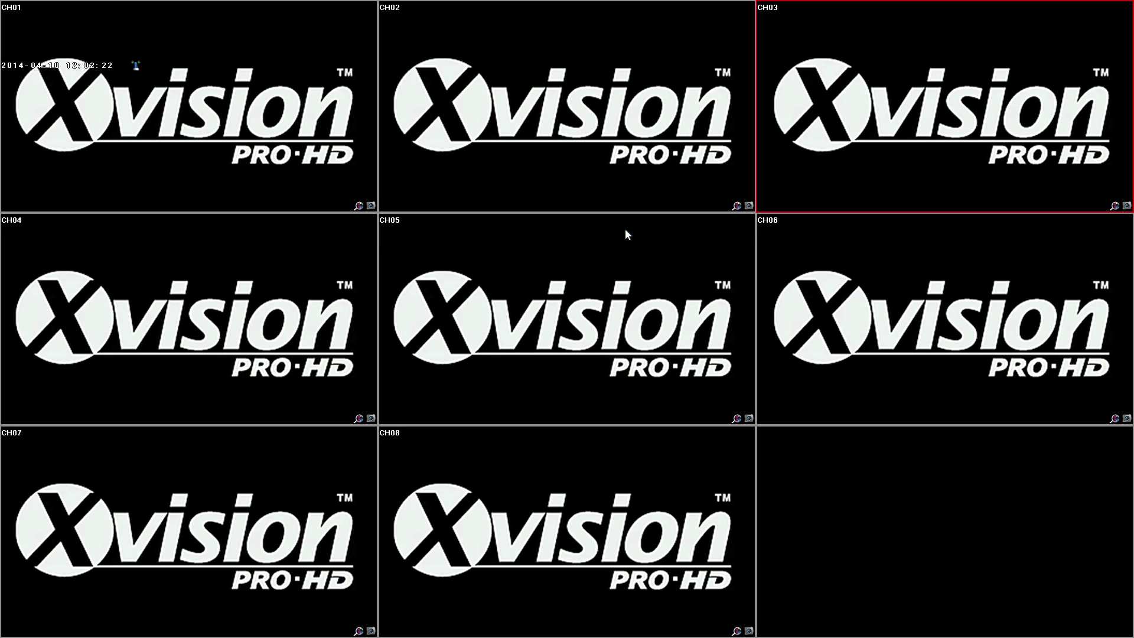
Run the automatic IP channel setup and accept that the cameras' IP addresses change.
{"action": "right_click", "coordinate": [624, 230]}
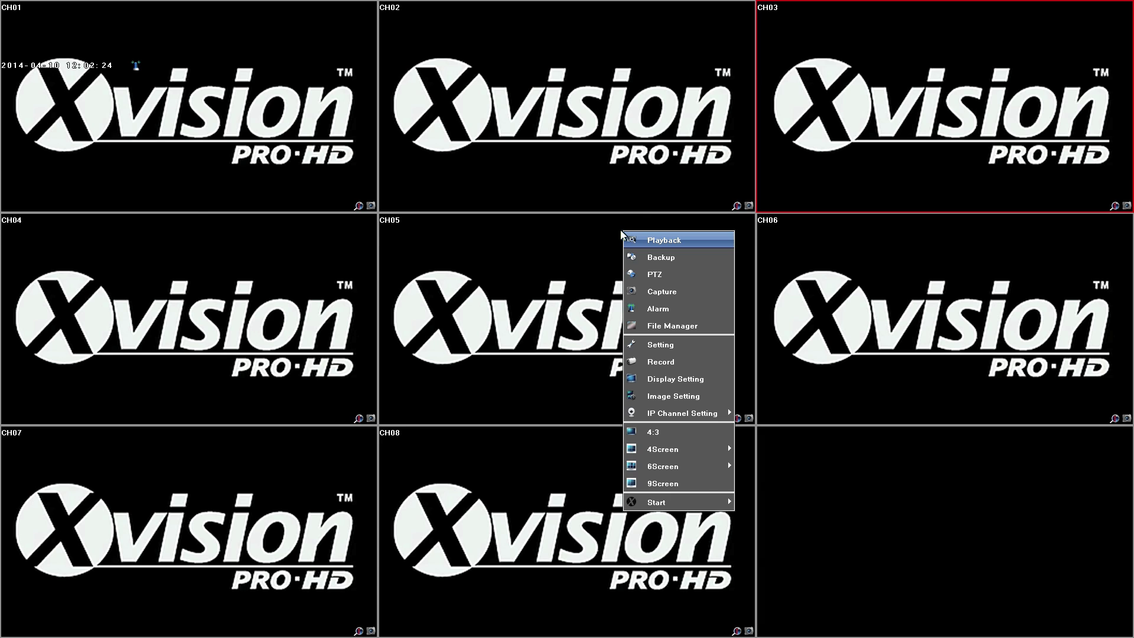
{"action": "mouse_move", "coordinate": [700, 420]}
{"action": "mouse_move", "coordinate": [434, 331]}
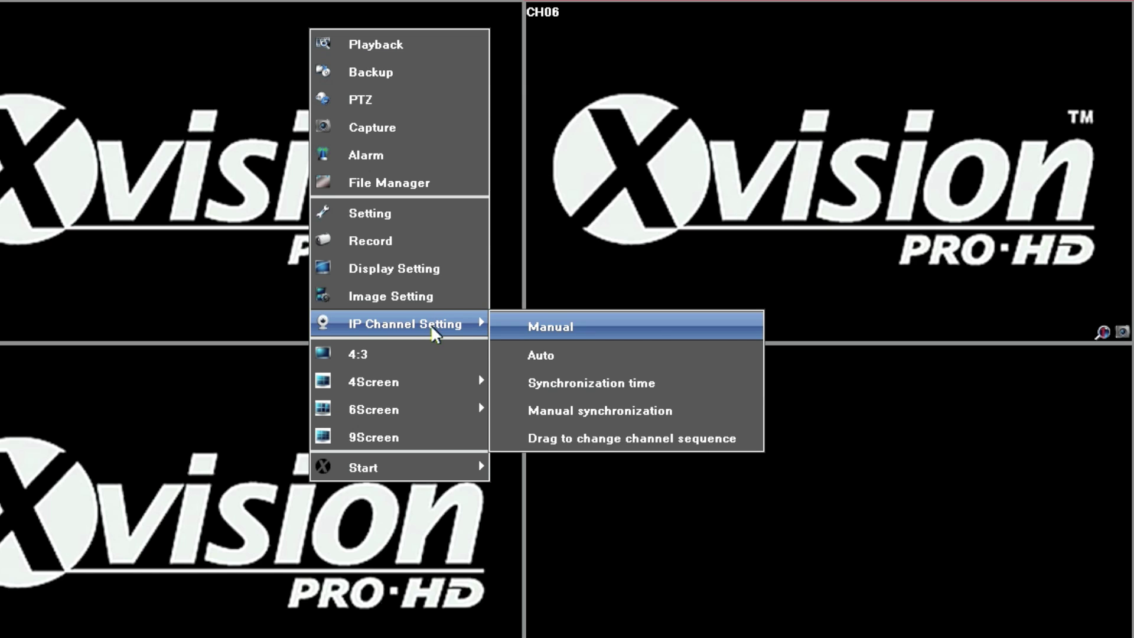
{"action": "left_click", "coordinate": [537, 356]}
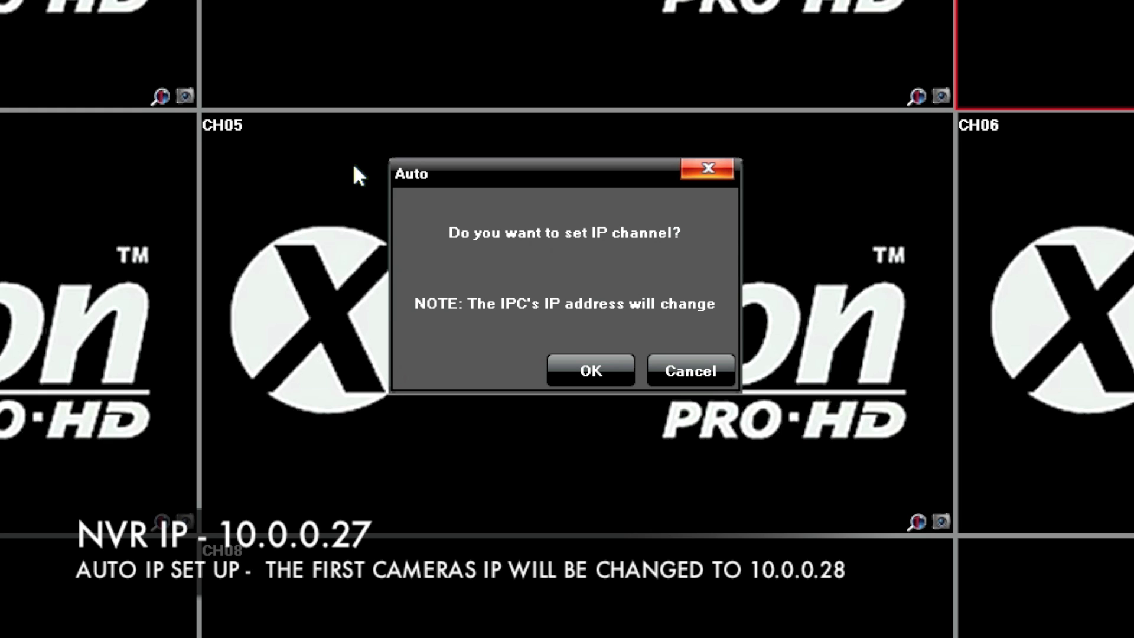
{"action": "left_click", "coordinate": [609, 369]}
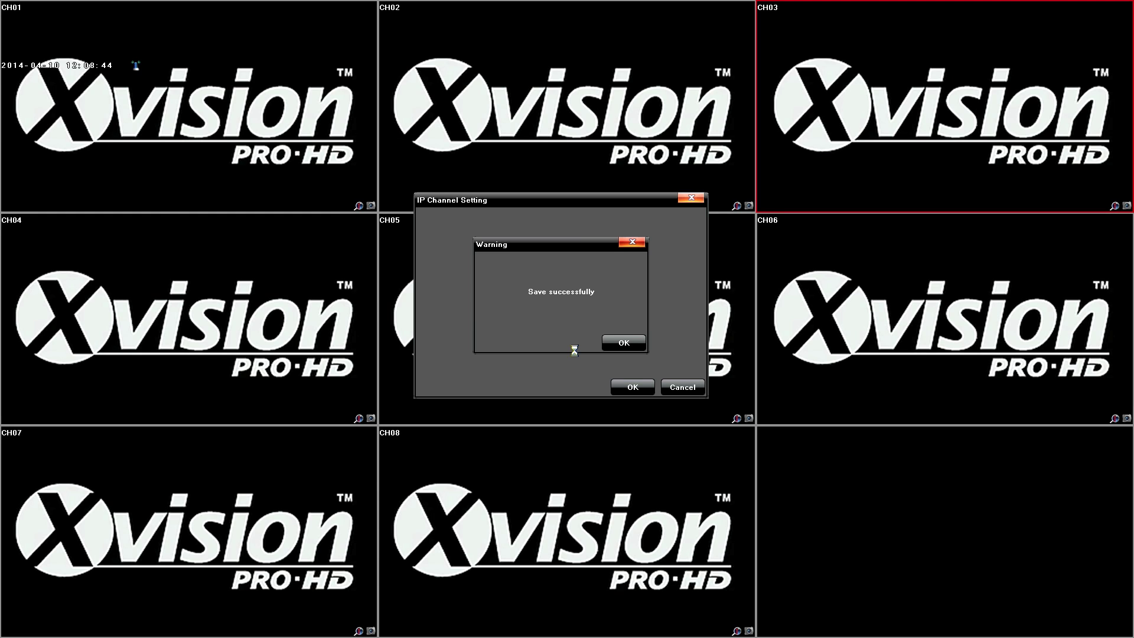
{"action": "left_click", "coordinate": [624, 344]}
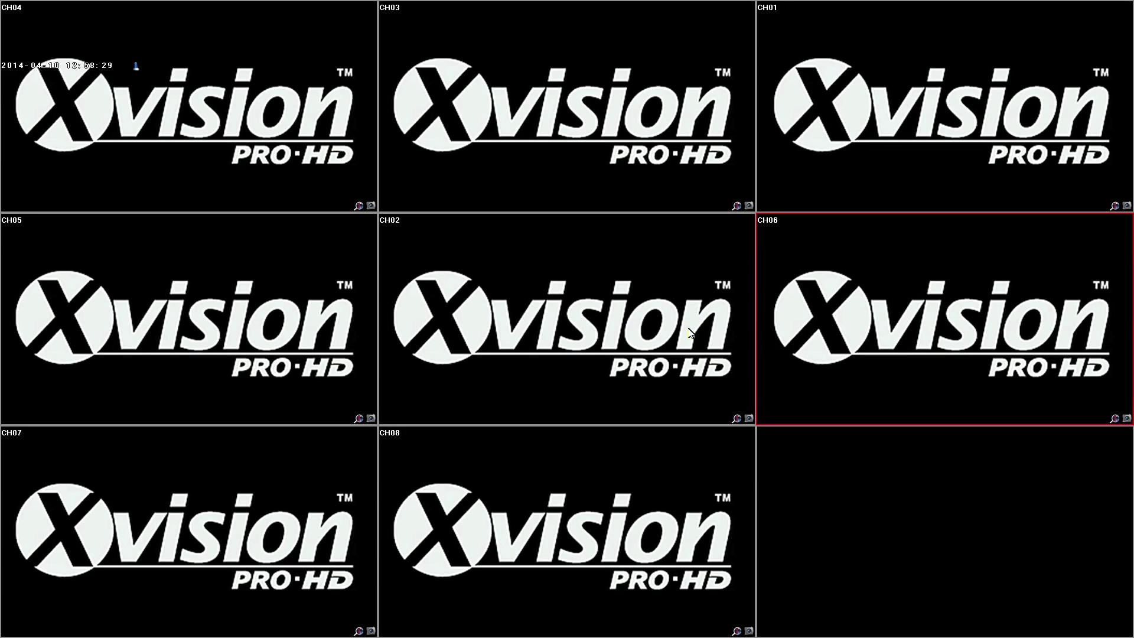
Open the manual IP channel settings and search the network for cameras.
{"action": "right_click", "coordinate": [540, 207]}
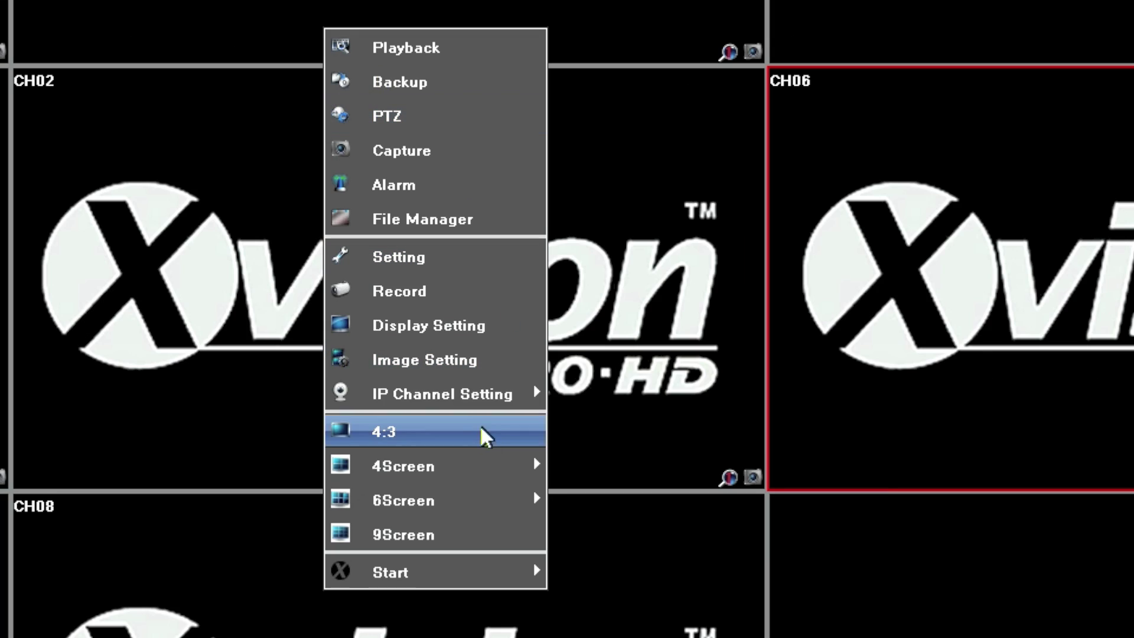
{"action": "mouse_move", "coordinate": [445, 400]}
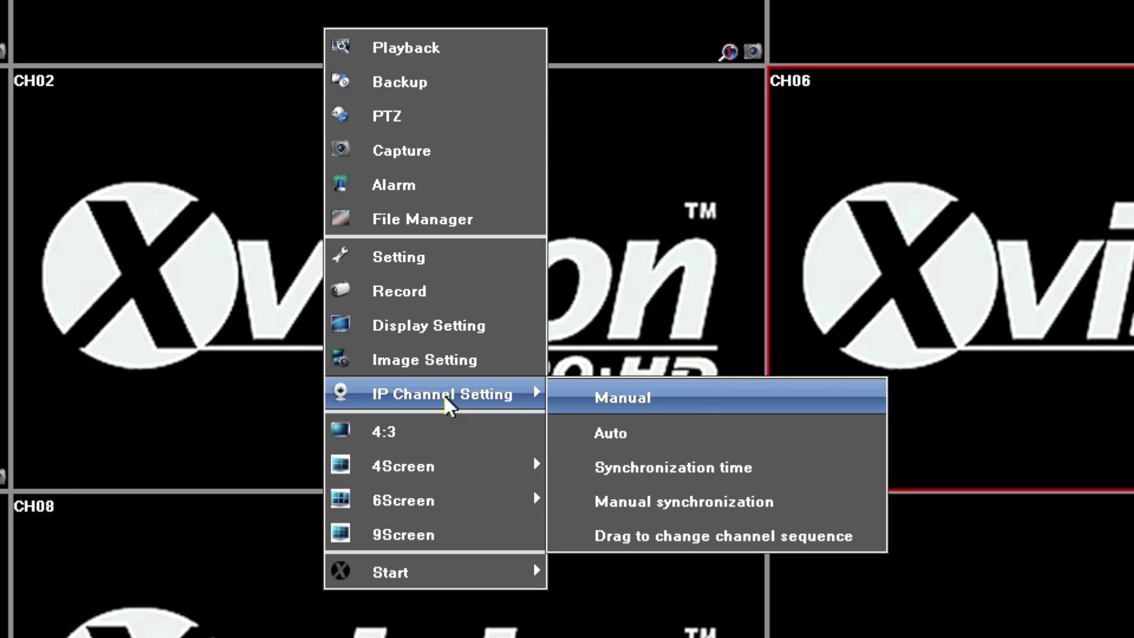
{"action": "left_click", "coordinate": [639, 408]}
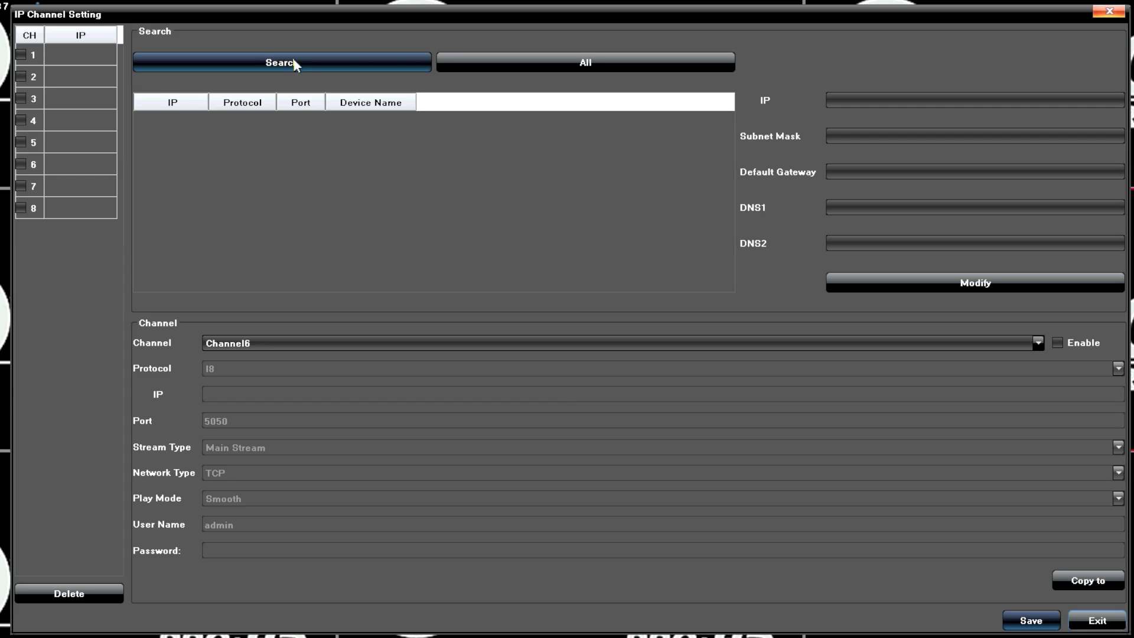
{"action": "left_click", "coordinate": [345, 116]}
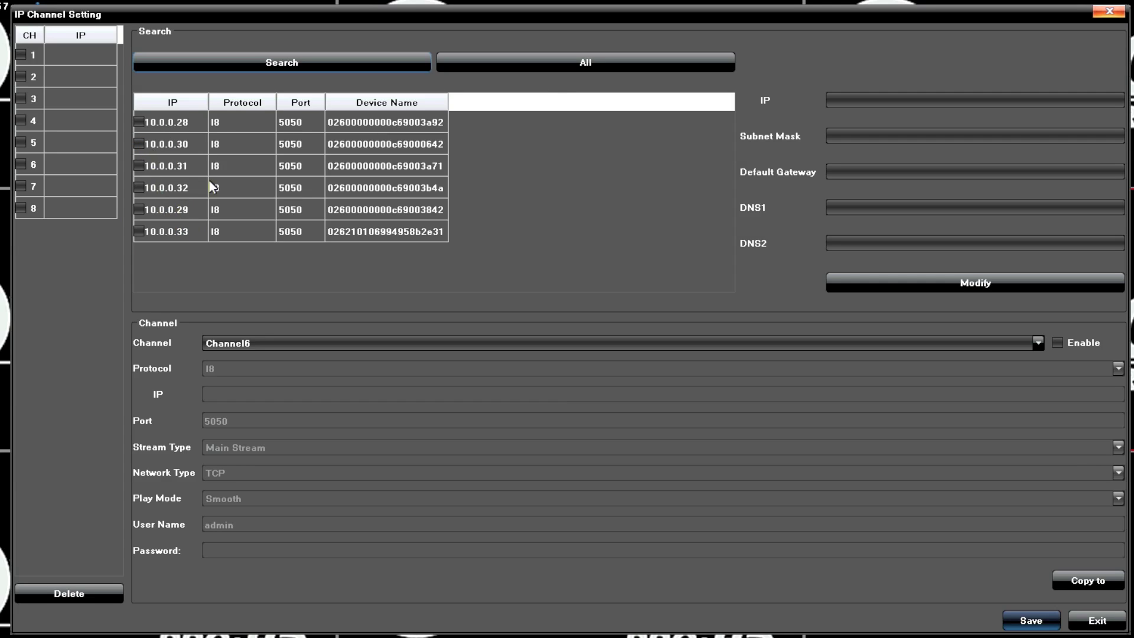
Assign all found cameras to the channels, save the IP channel settings, and return to the live view.
{"action": "left_click", "coordinate": [575, 62]}
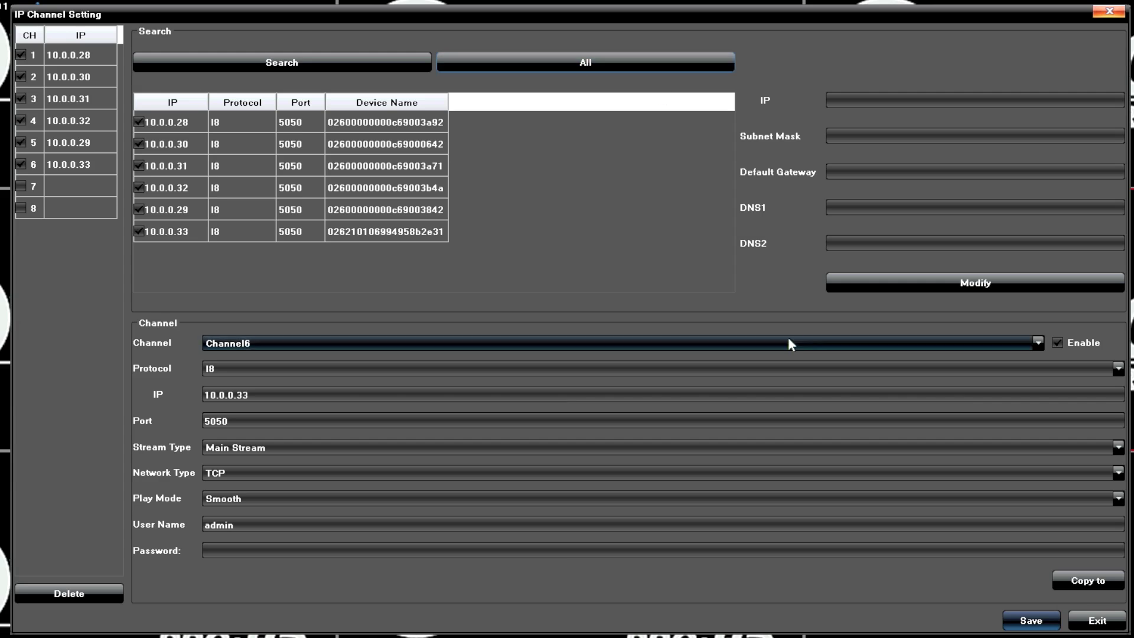
{"action": "left_click", "coordinate": [1031, 619]}
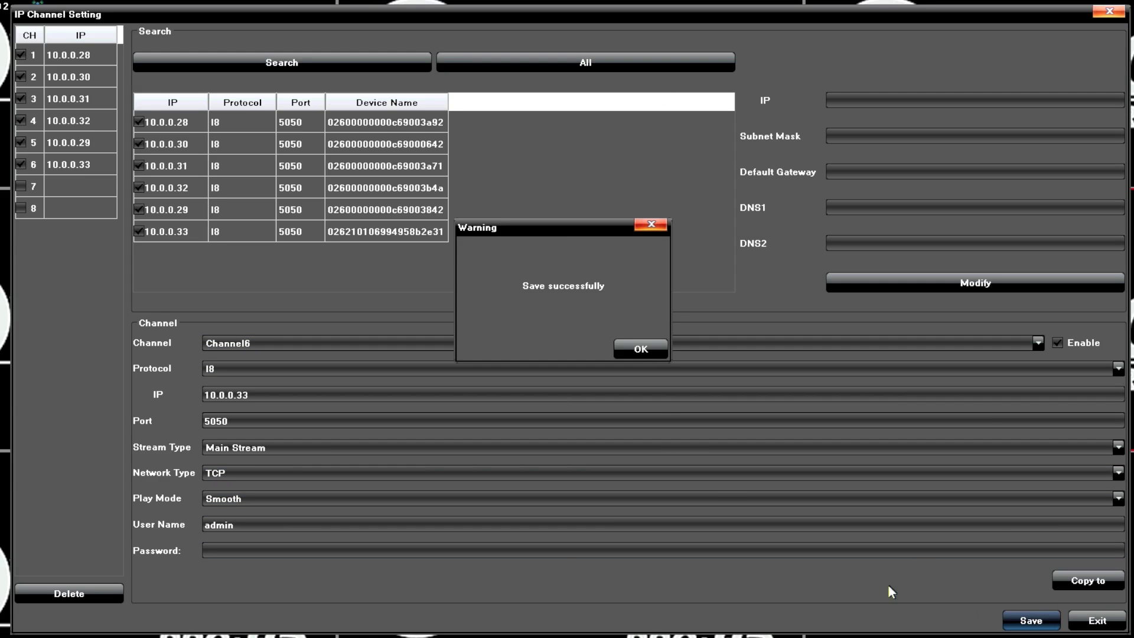
{"action": "left_click", "coordinate": [641, 349]}
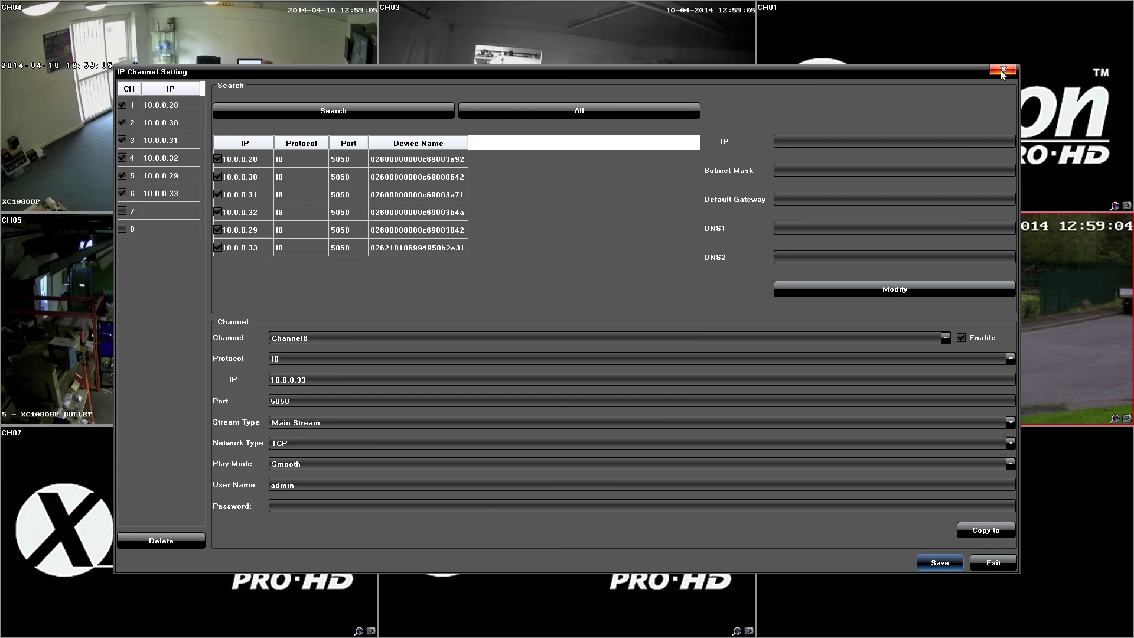
{"action": "left_click", "coordinate": [1003, 71]}
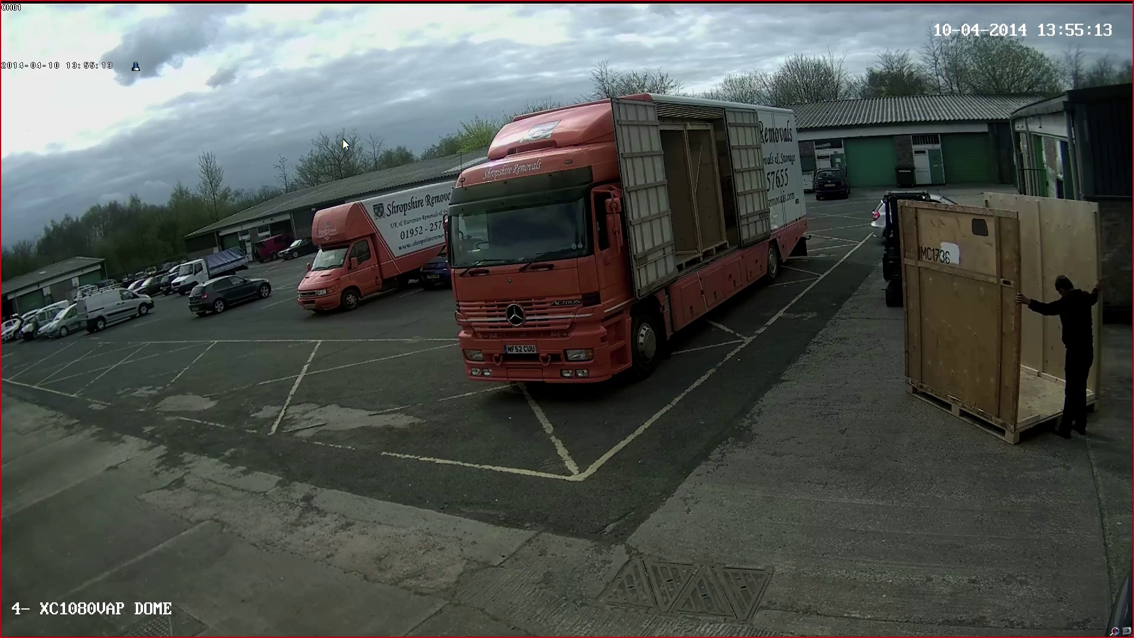
In Channel1's display settings, reposition the OSD: date overlay to the image's lower right, camera name to the left side above mid-height.
{"action": "right_click", "coordinate": [606, 209]}
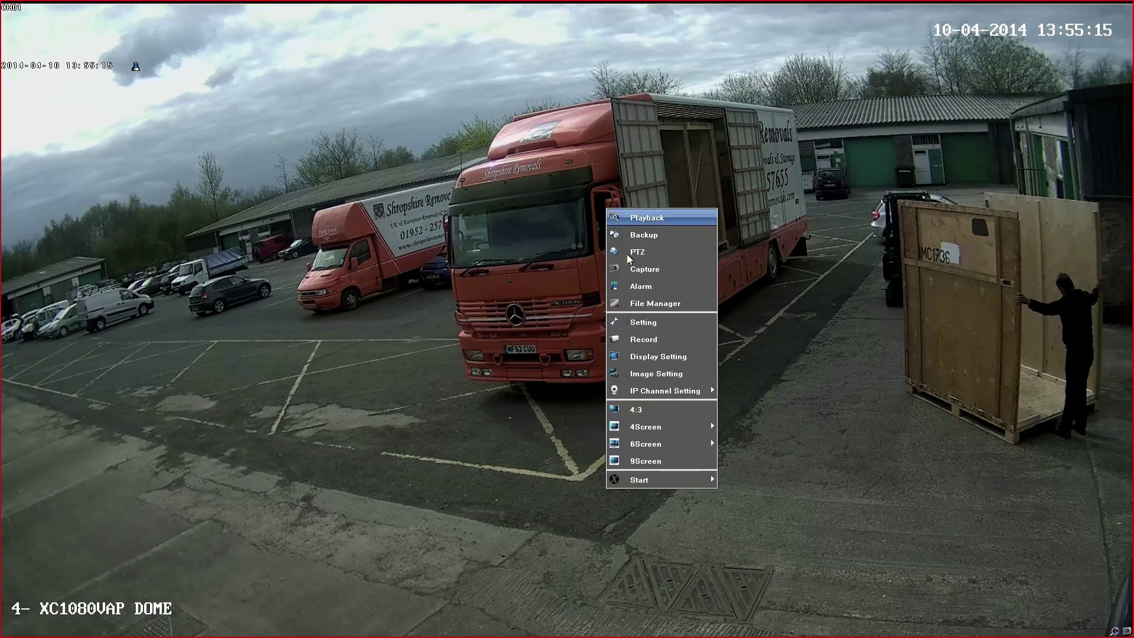
{"action": "left_click", "coordinate": [638, 329]}
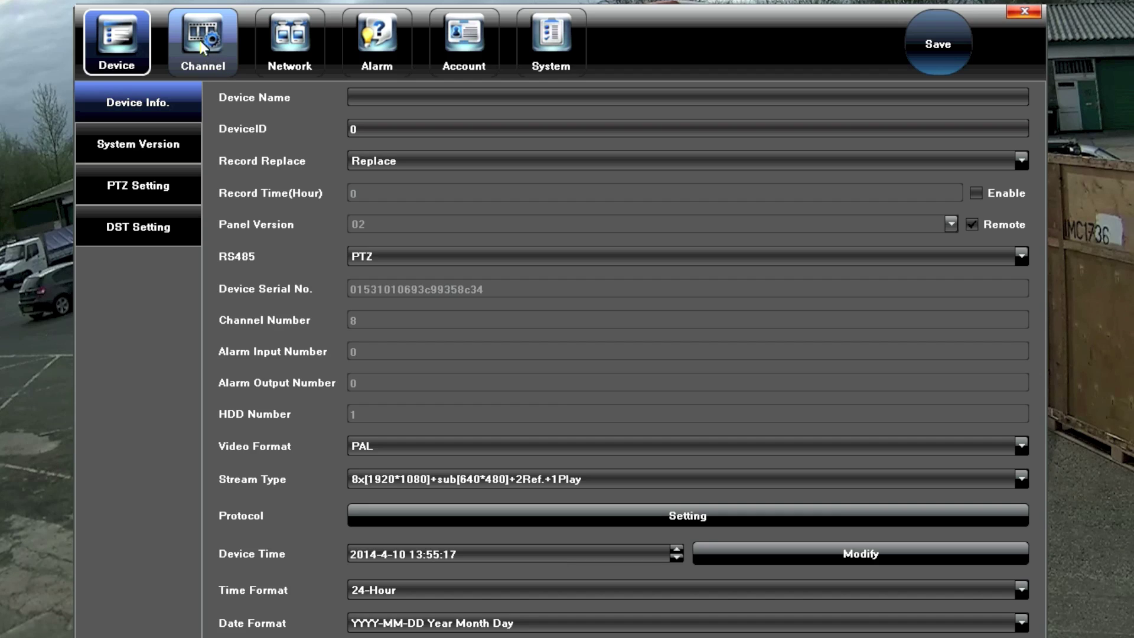
{"action": "left_click", "coordinate": [204, 50]}
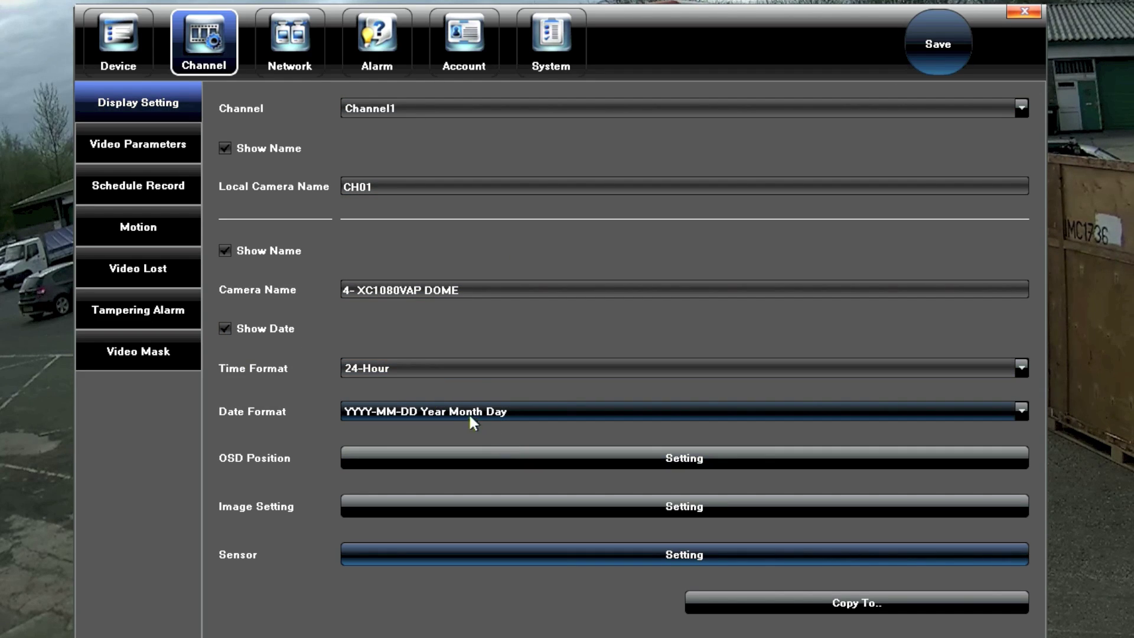
{"action": "left_click", "coordinate": [731, 455]}
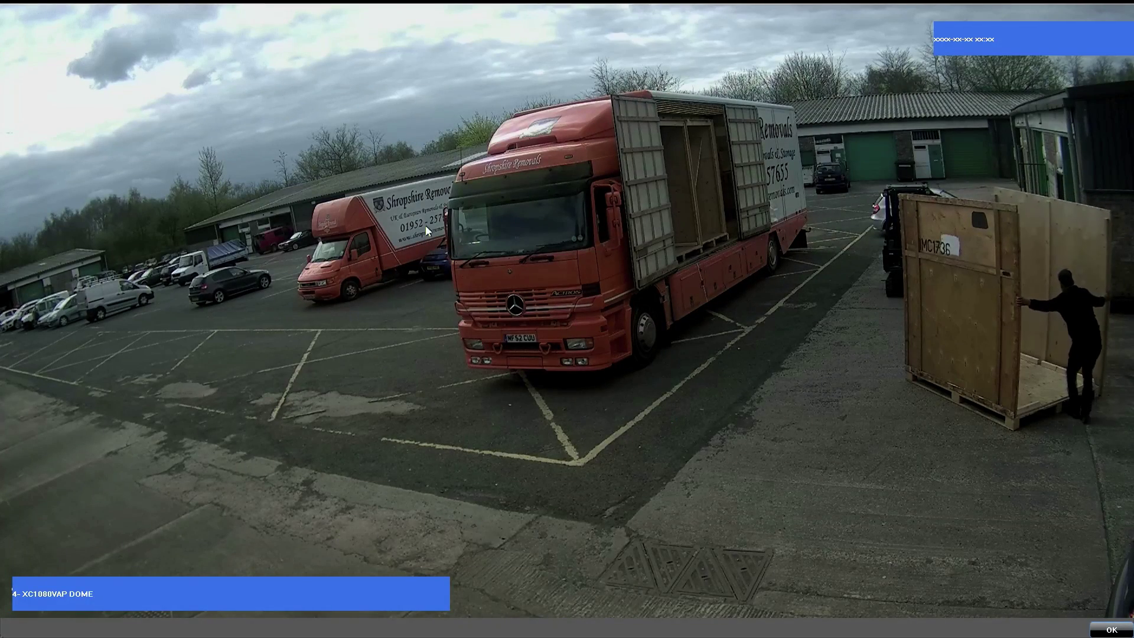
{"action": "left_click_drag", "start_coordinate": [1024, 37], "coordinate": [115, 43]}
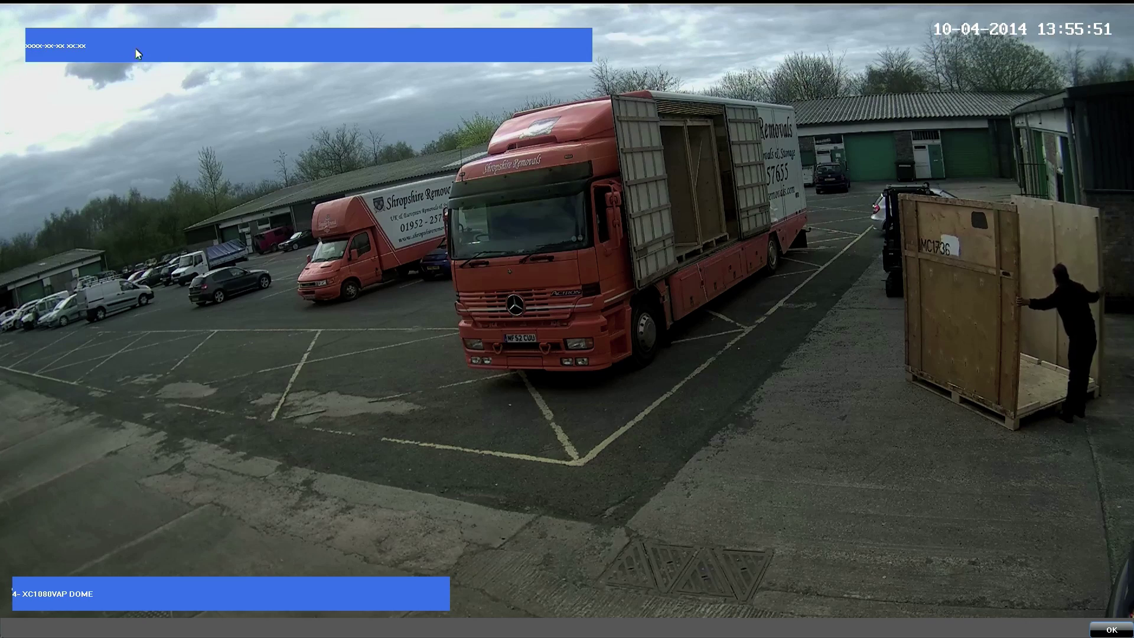
{"action": "left_click_drag", "start_coordinate": [420, 43], "coordinate": [899, 431]}
{"action": "left_click_drag", "start_coordinate": [286, 608], "coordinate": [291, 239]}
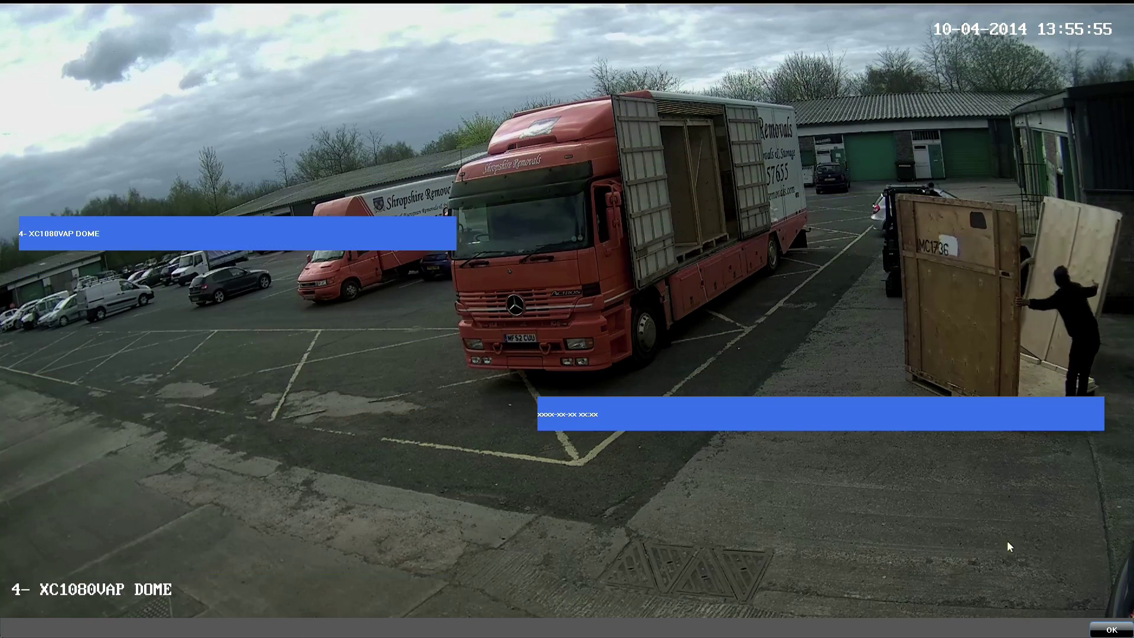
{"action": "left_click", "coordinate": [1112, 630]}
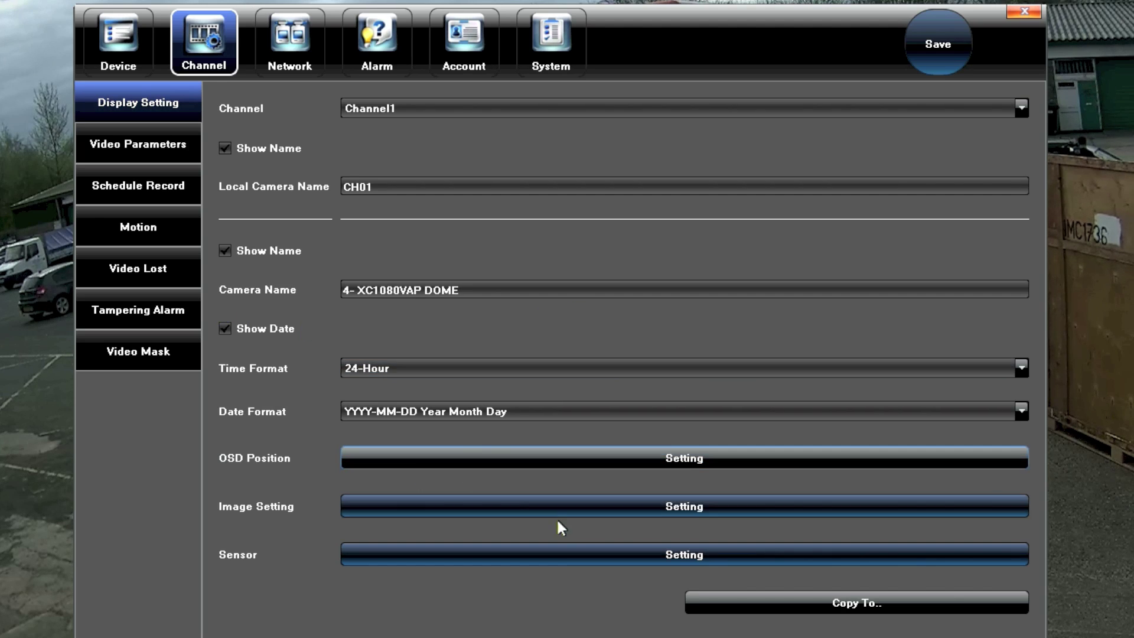
Try a brightness of 164 and a contrast of 141 for channel 1, and restore the default image settings.
{"action": "left_click", "coordinate": [651, 500]}
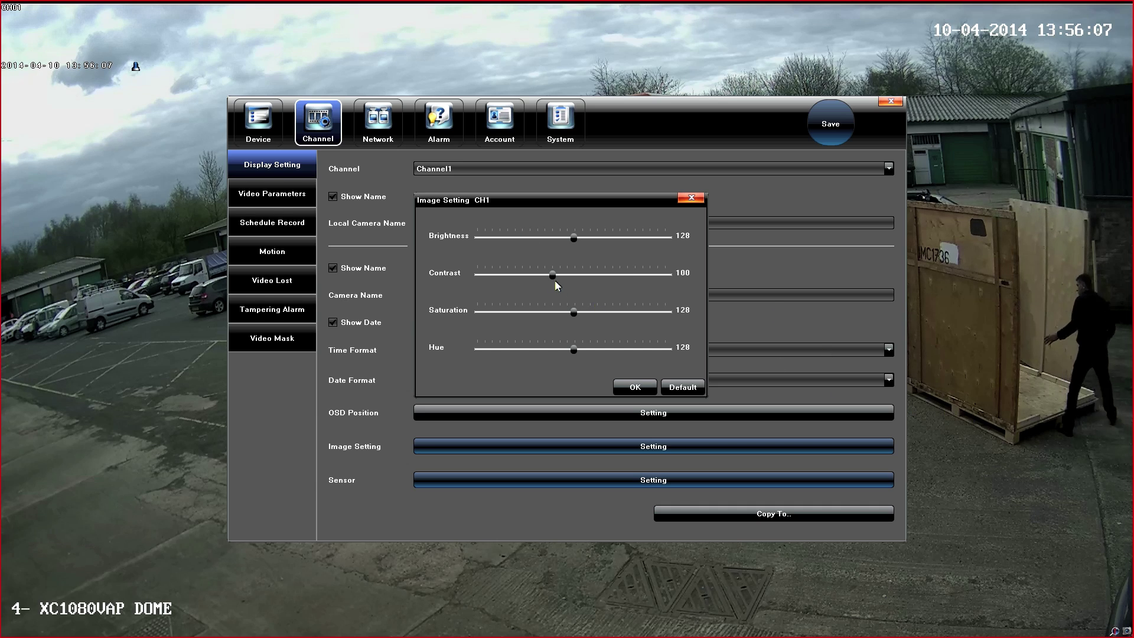
{"action": "left_click_drag", "start_coordinate": [574, 236], "coordinate": [615, 244]}
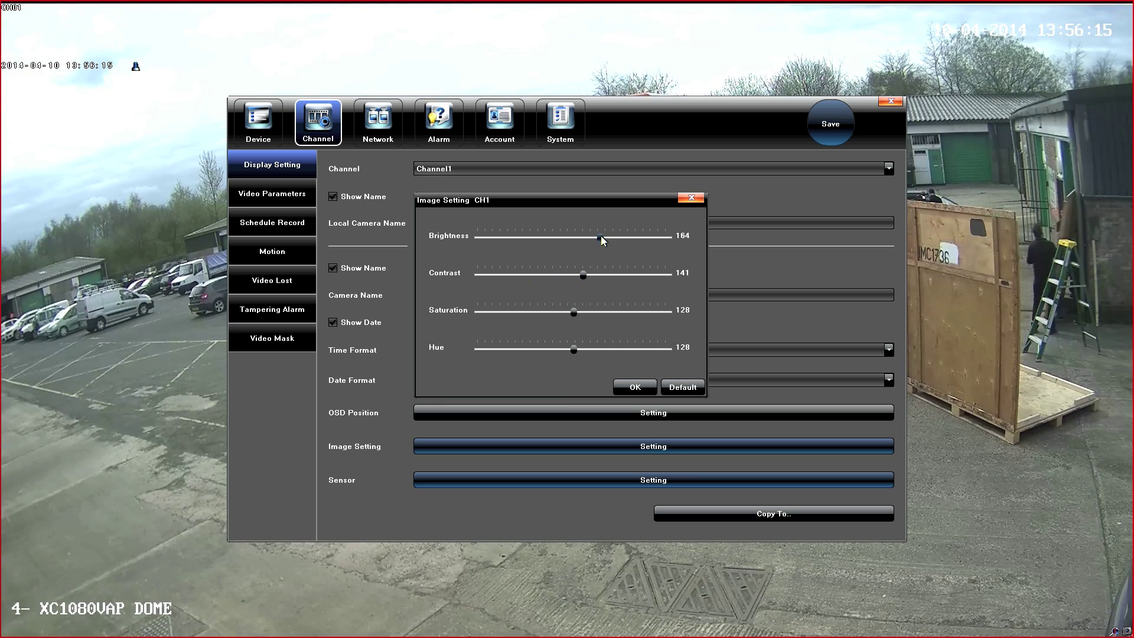
{"action": "left_click", "coordinate": [677, 388]}
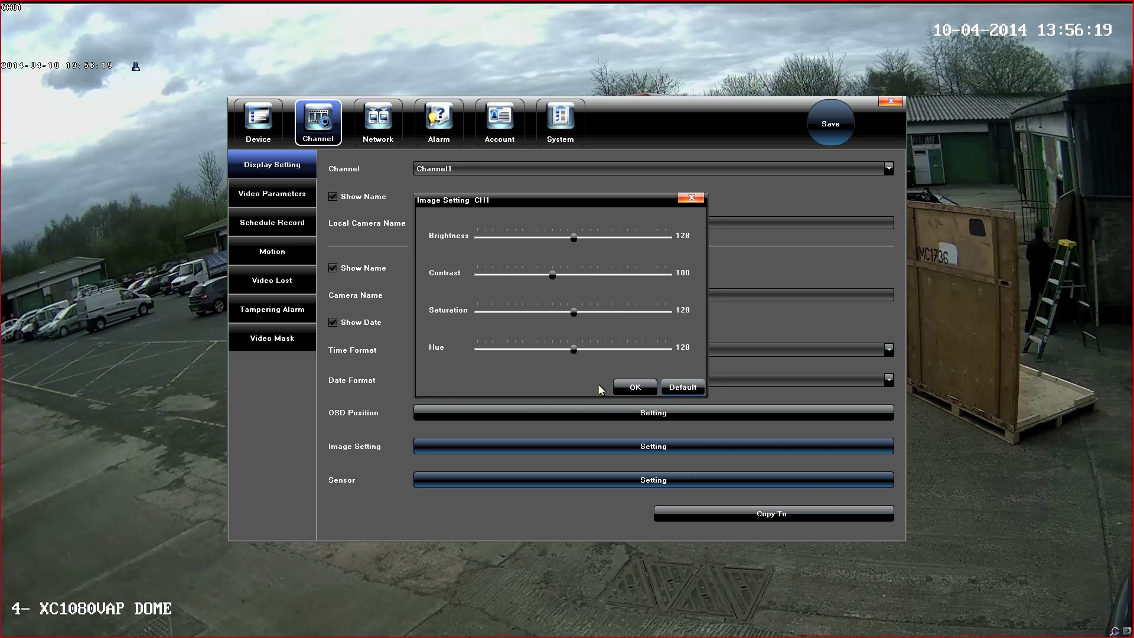
{"action": "left_click", "coordinate": [635, 389]}
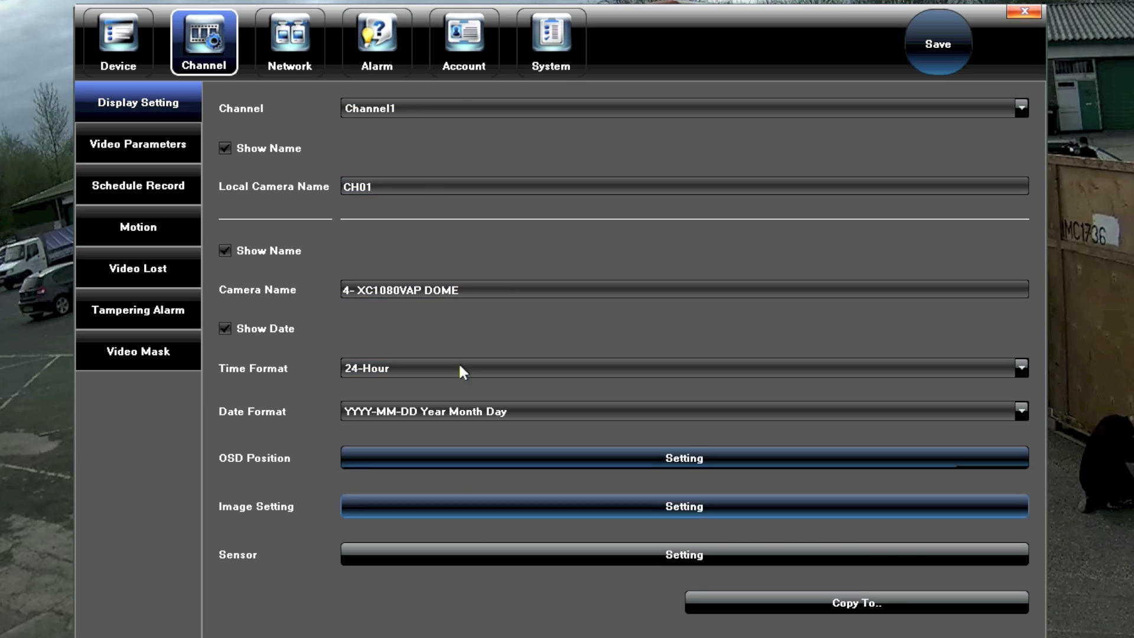
Check the channel choices in the display settings with Channel1 selected, and view the copy-to-channels options without copying anything.
{"action": "left_click", "coordinate": [444, 106]}
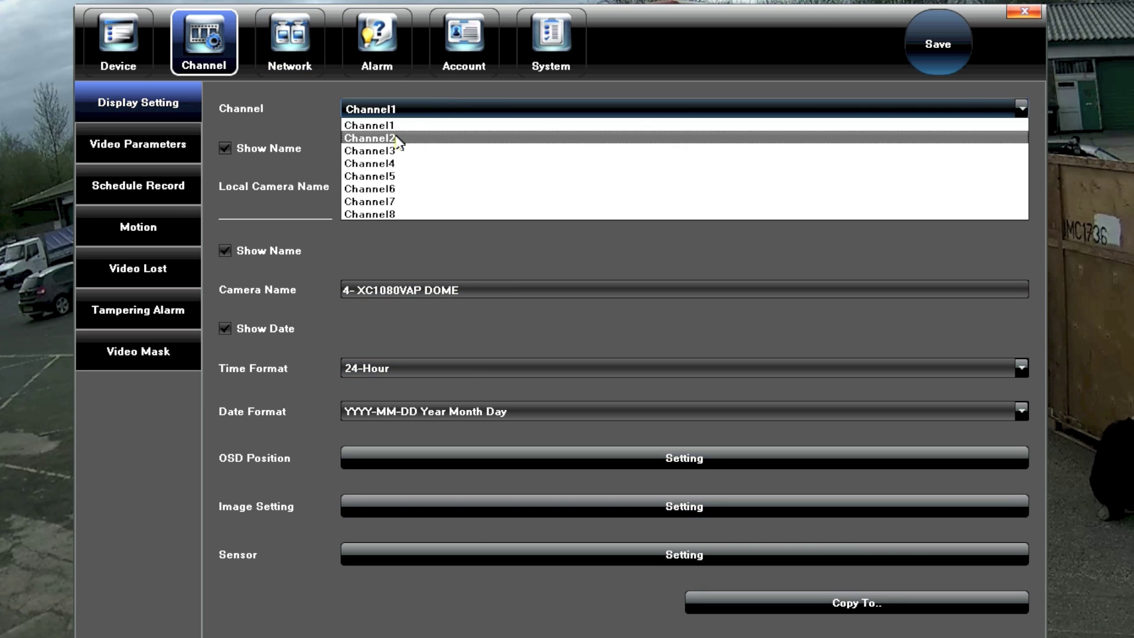
{"action": "left_click", "coordinate": [427, 121]}
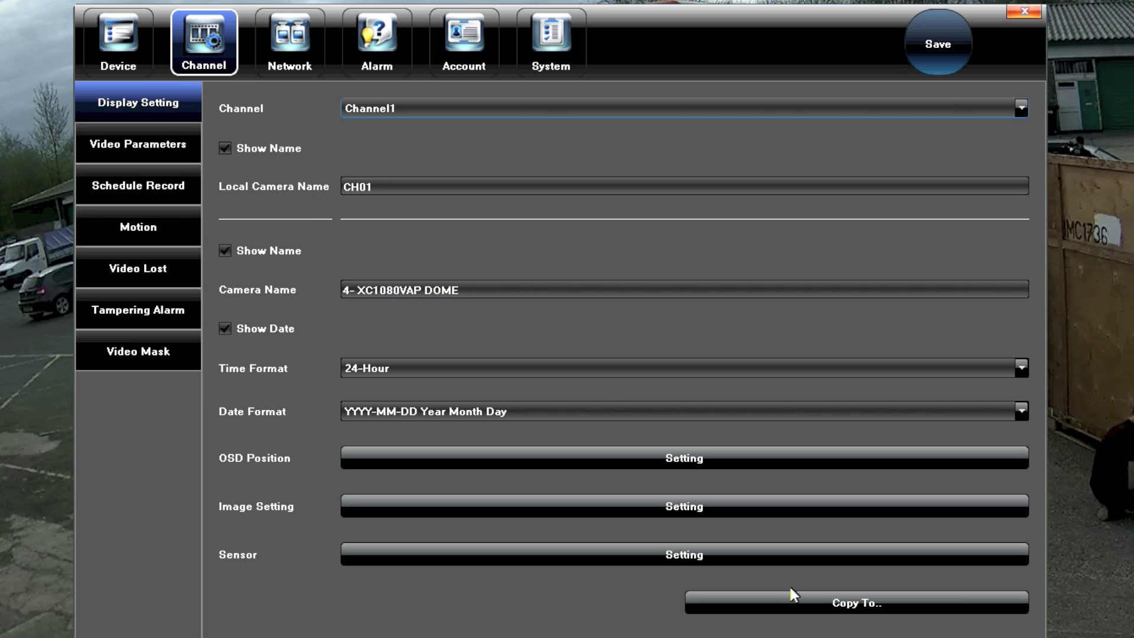
{"action": "left_click", "coordinate": [698, 602]}
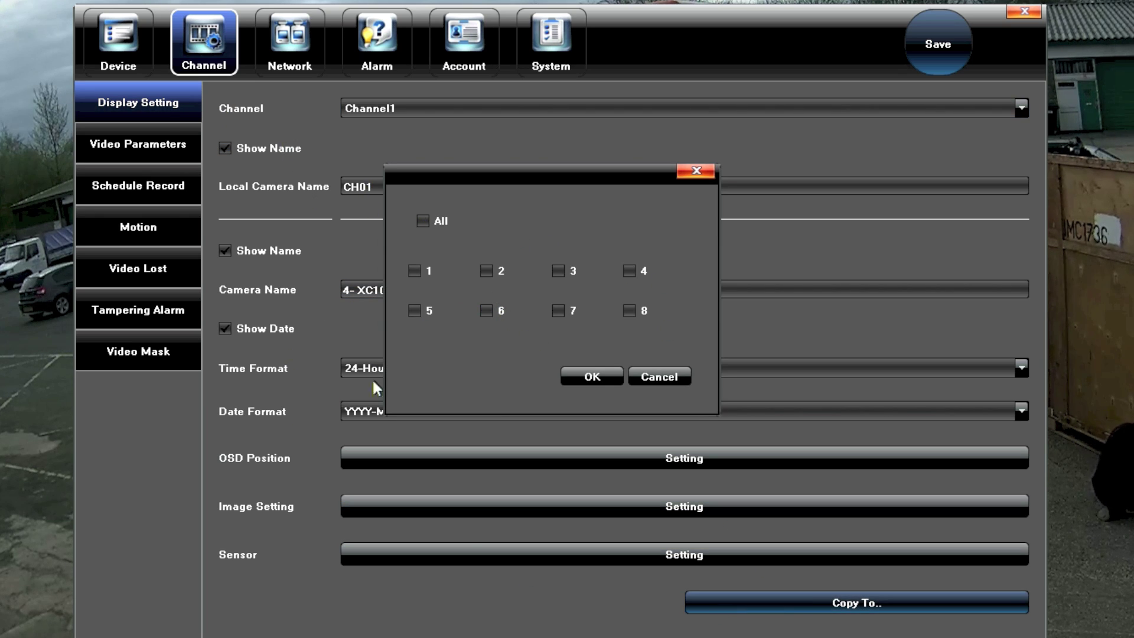
{"action": "left_click", "coordinate": [659, 376]}
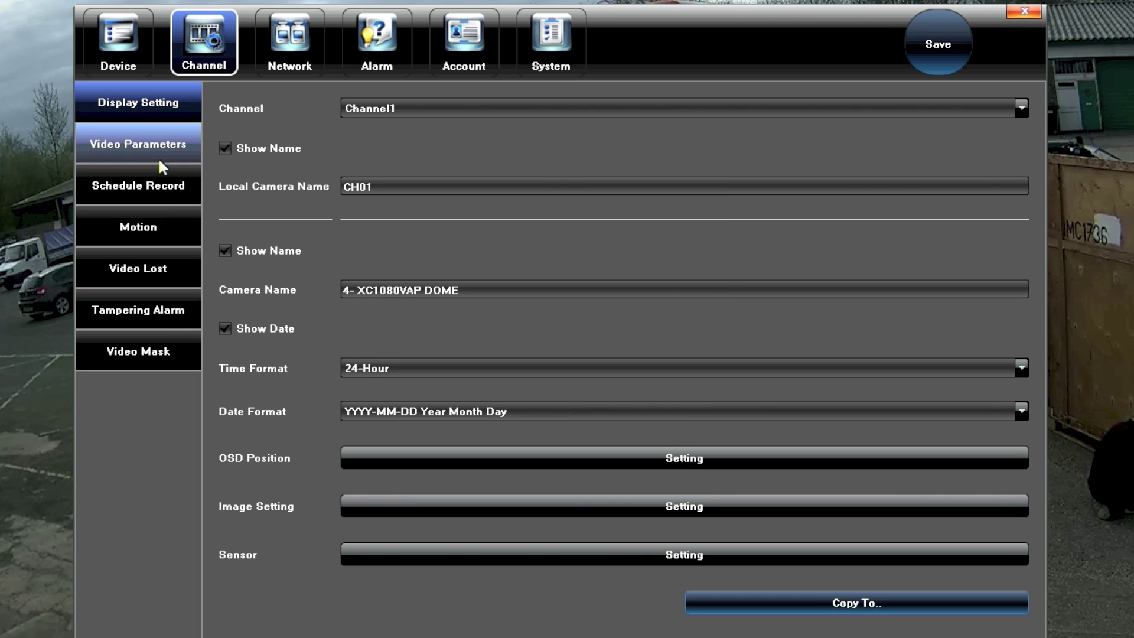
Look through channel 1's video parameters and motion settings, and return to the video parameters.
{"action": "left_click", "coordinate": [151, 143]}
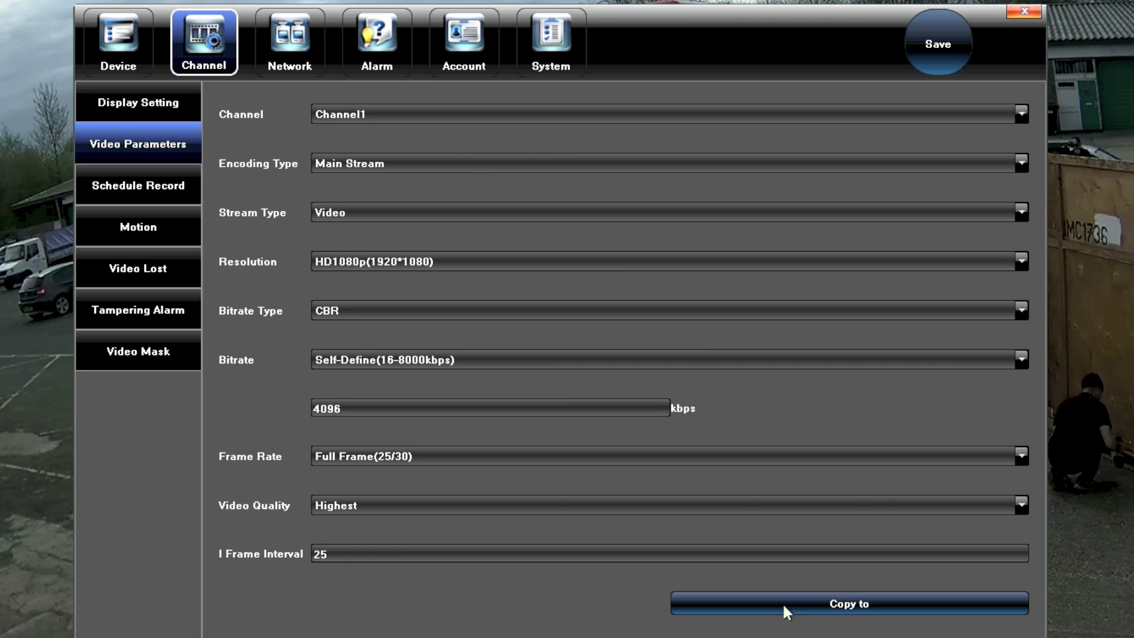
{"action": "left_click", "coordinate": [132, 192]}
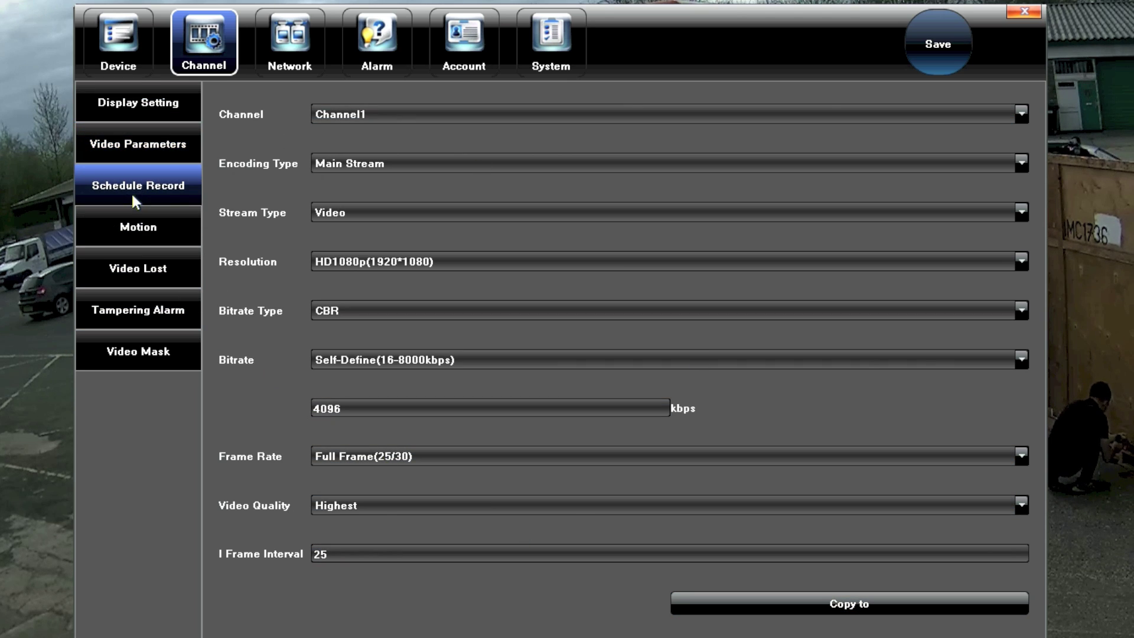
{"action": "left_click", "coordinate": [118, 224]}
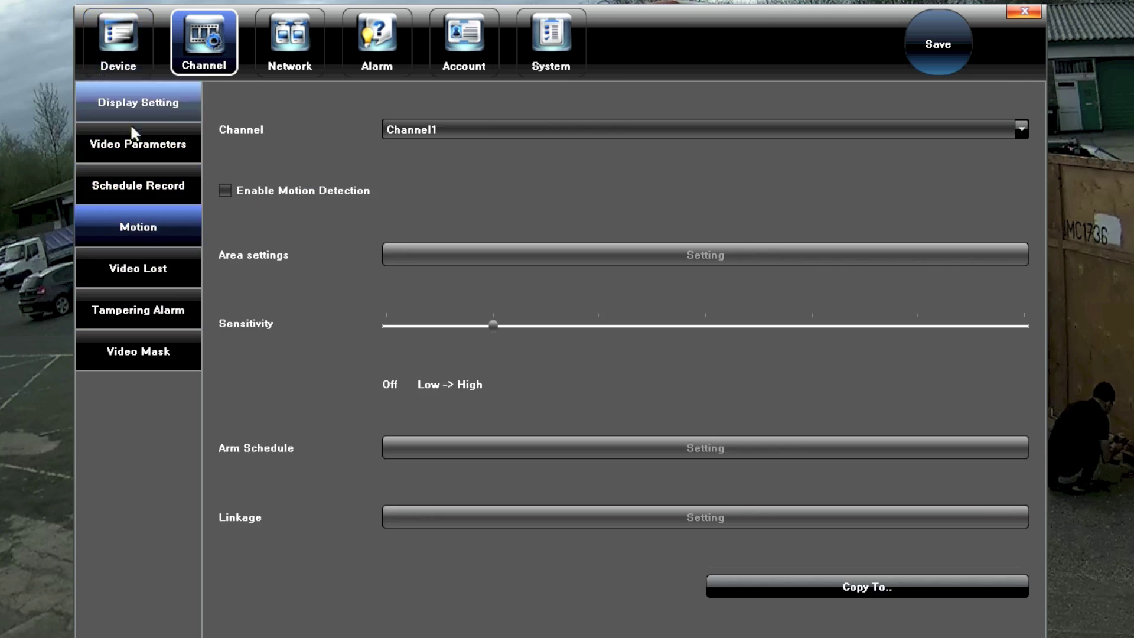
{"action": "left_click", "coordinate": [127, 145]}
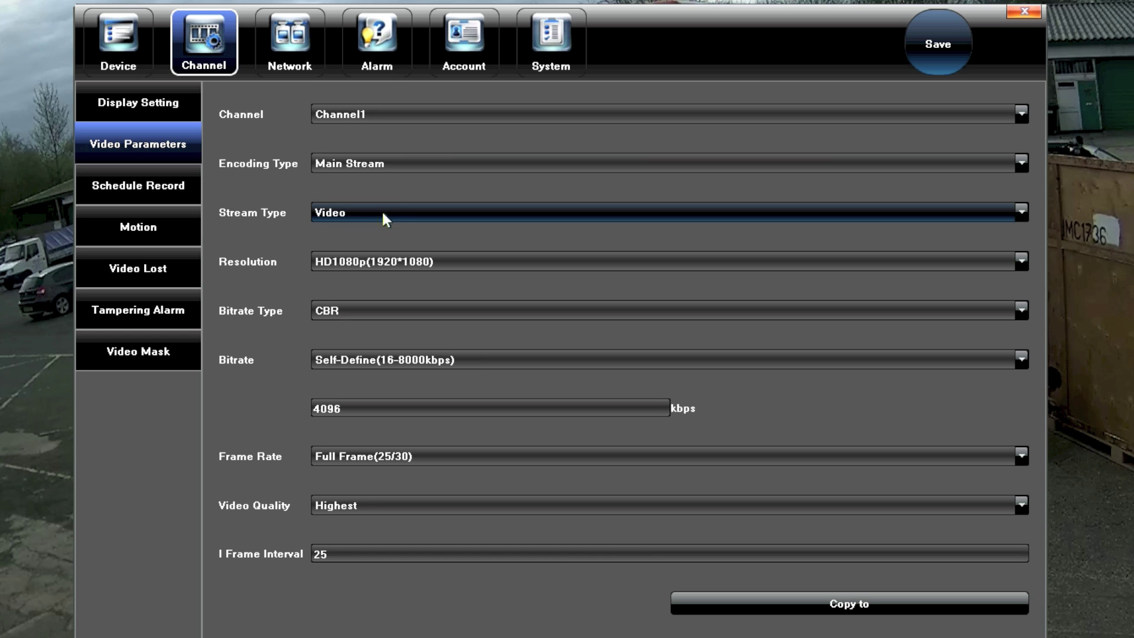
Review the main stream's stream type, resolution and bitrate type options, keeping Video, HD1080p(1920*1080) and CBR.
{"action": "left_click", "coordinate": [364, 212]}
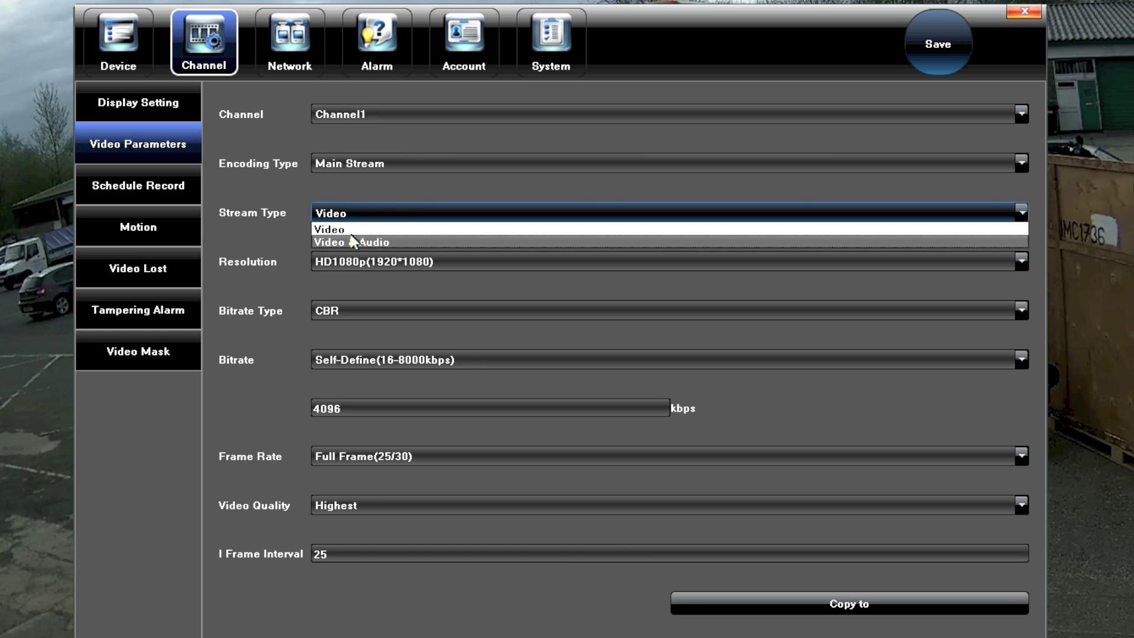
{"action": "left_click", "coordinate": [360, 211]}
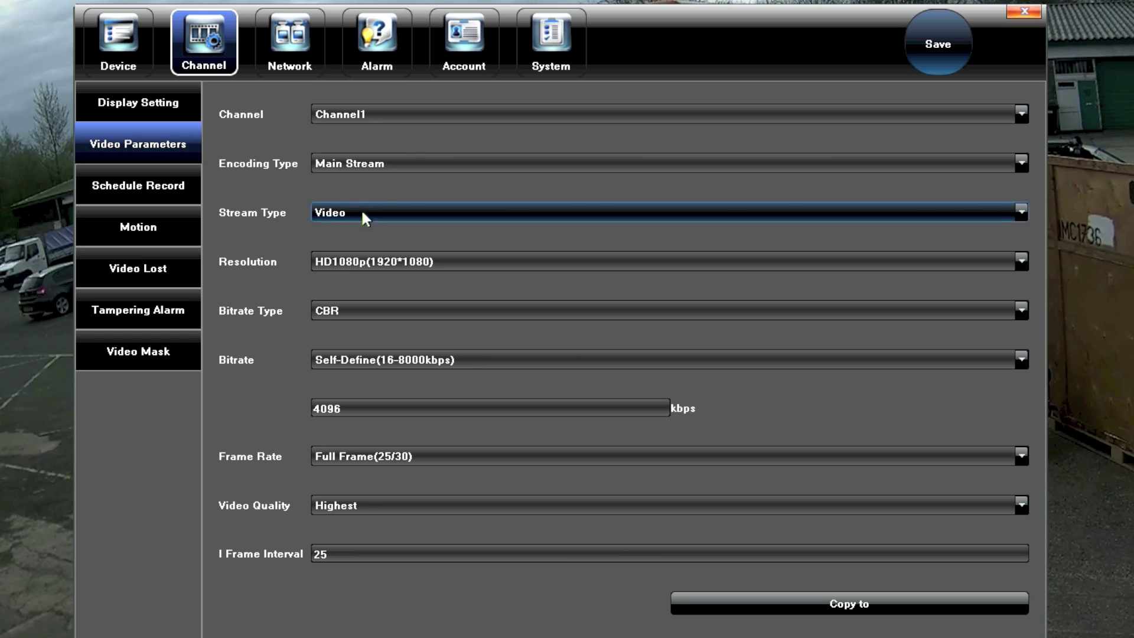
{"action": "left_click", "coordinate": [467, 260]}
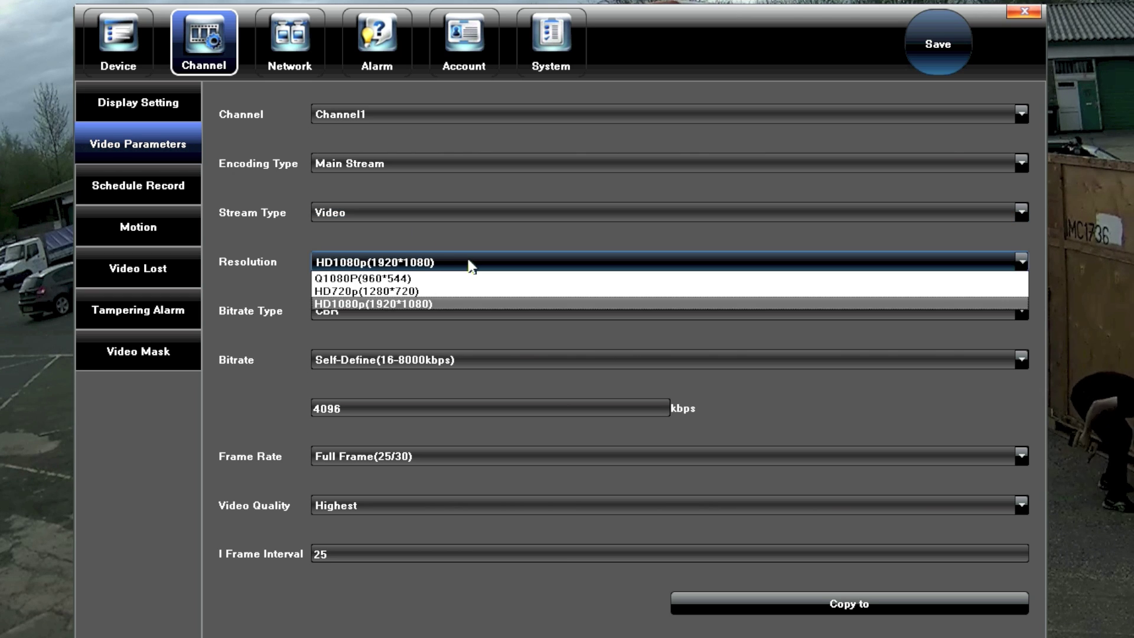
{"action": "left_click", "coordinate": [370, 304]}
{"action": "left_click", "coordinate": [370, 310]}
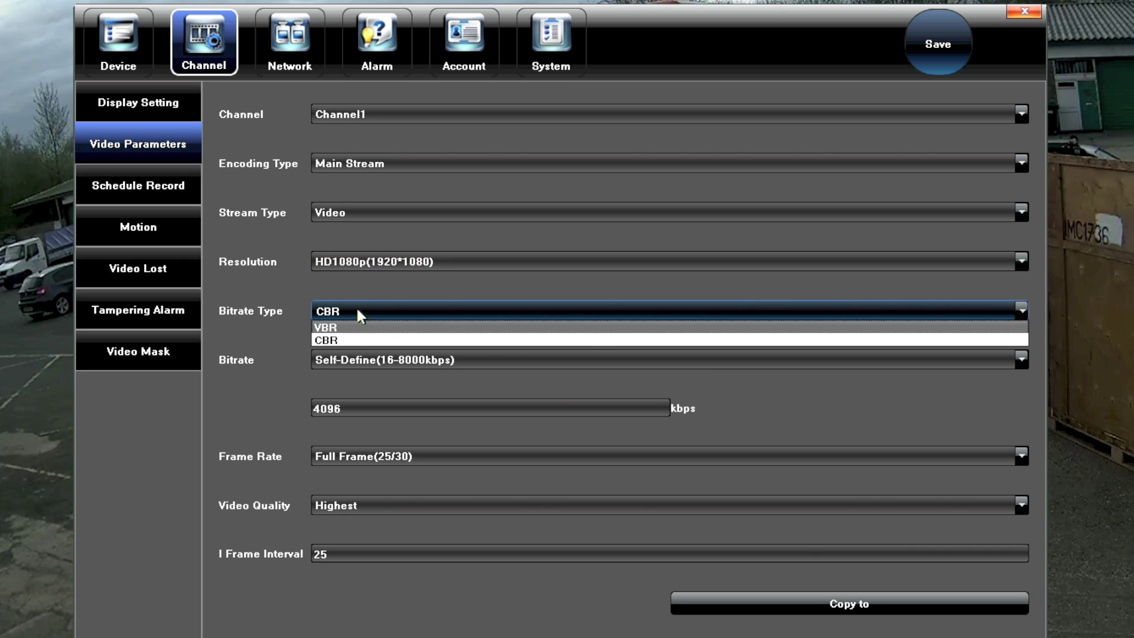
{"action": "left_click", "coordinate": [353, 337]}
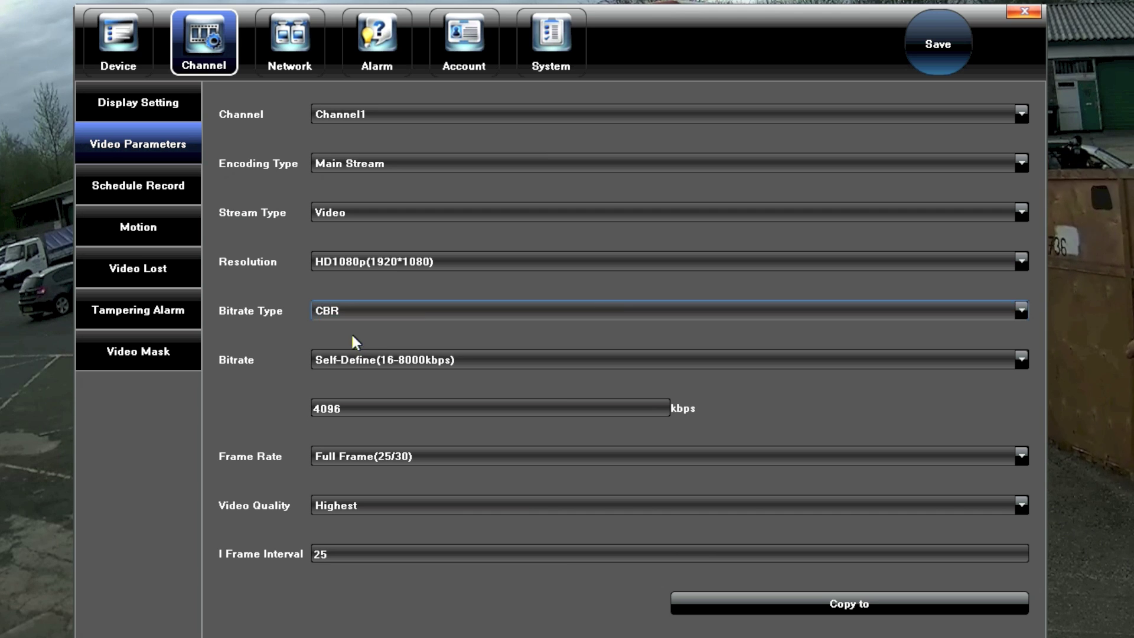
Examine the main stream's preset bitrate options and the self-defined kbps value without changing them.
{"action": "left_click", "coordinate": [601, 355]}
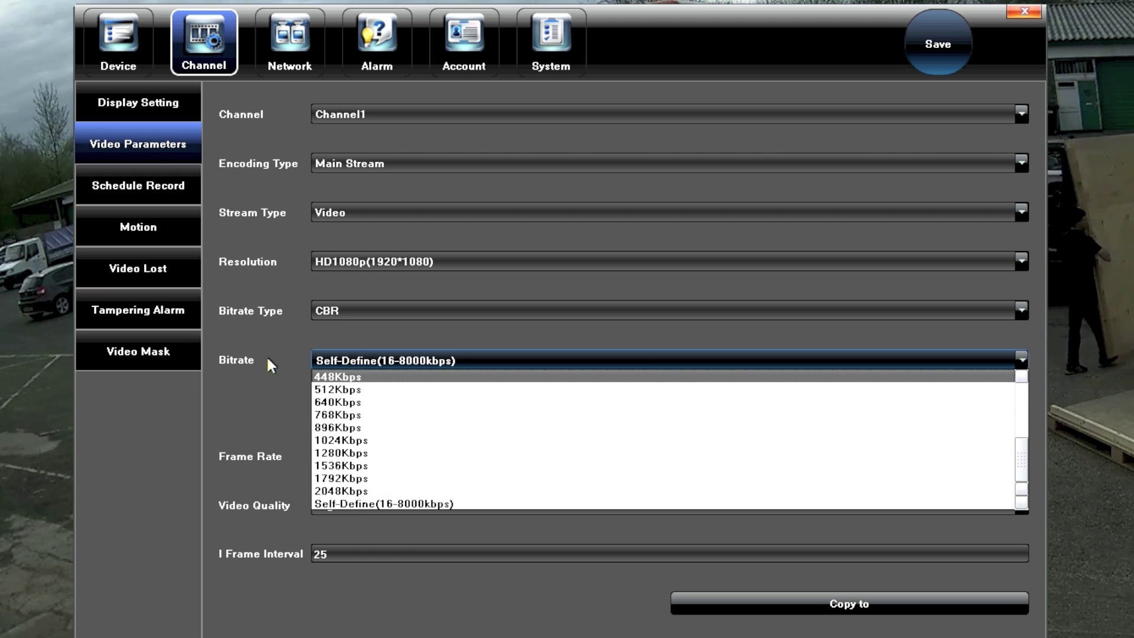
{"action": "left_click", "coordinate": [308, 375]}
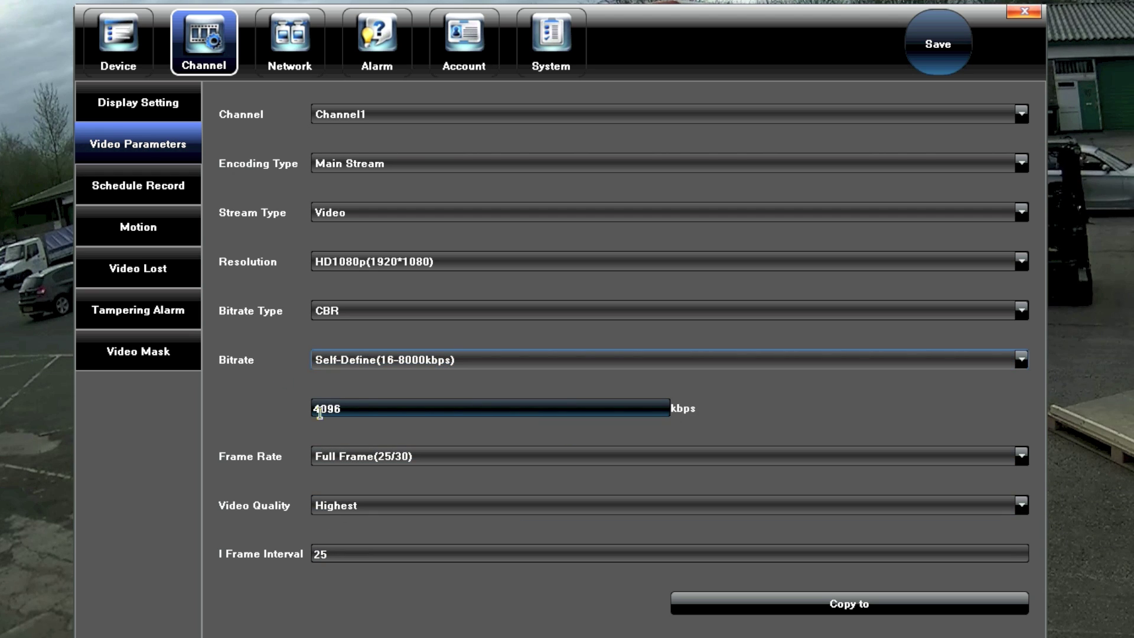
{"action": "left_click", "coordinate": [368, 409]}
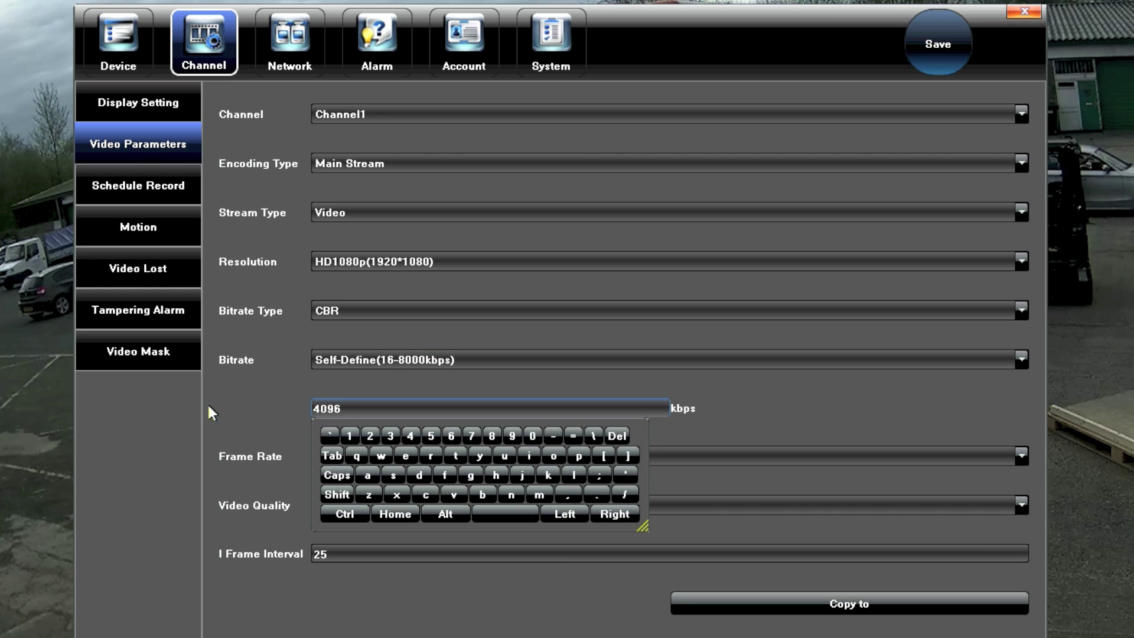
{"action": "left_click", "coordinate": [285, 412]}
Review the main stream's frame rate and video quality options, and check the channels the video parameters can be copied to without copying.
{"action": "left_click", "coordinate": [468, 459]}
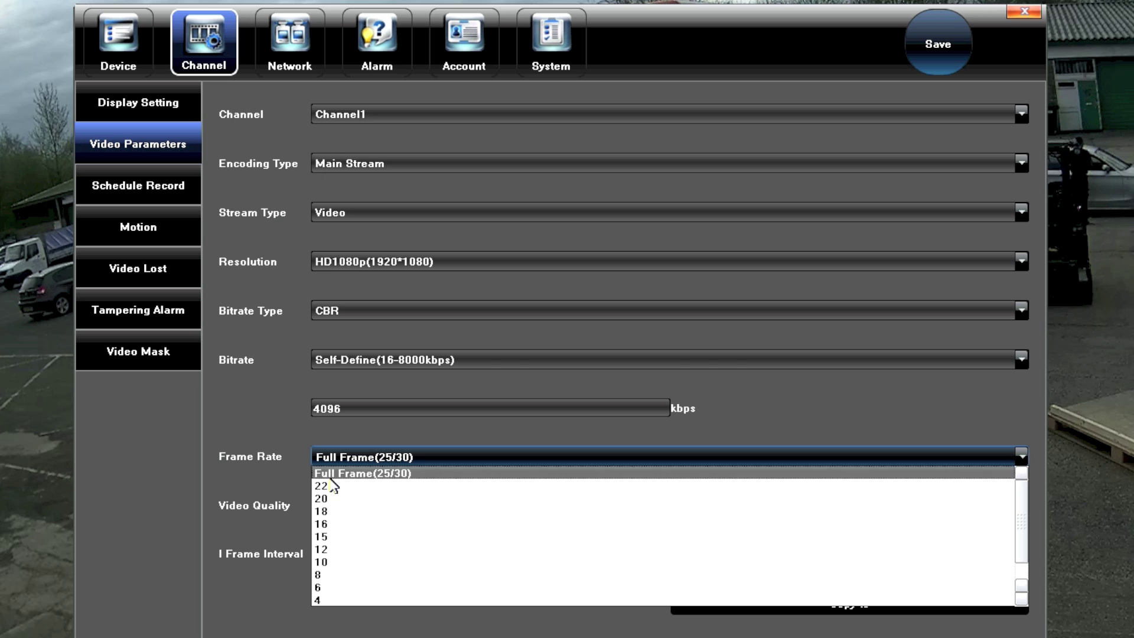
{"action": "scroll", "coordinate": [329, 577], "scroll_direction": "down", "scroll_amount": 1}
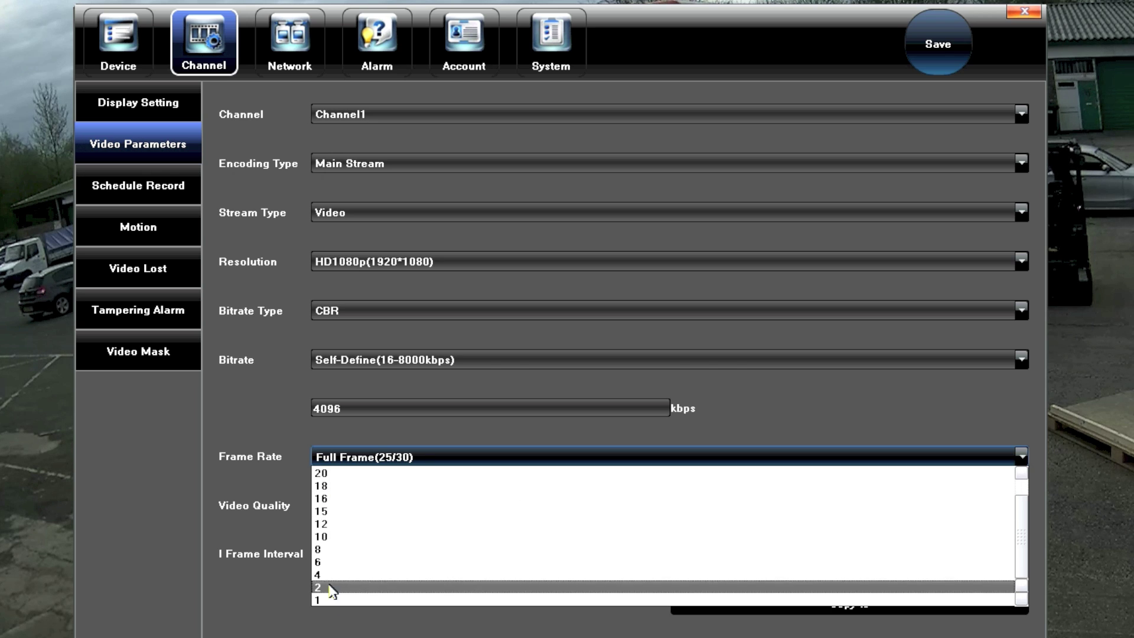
{"action": "left_click", "coordinate": [221, 374]}
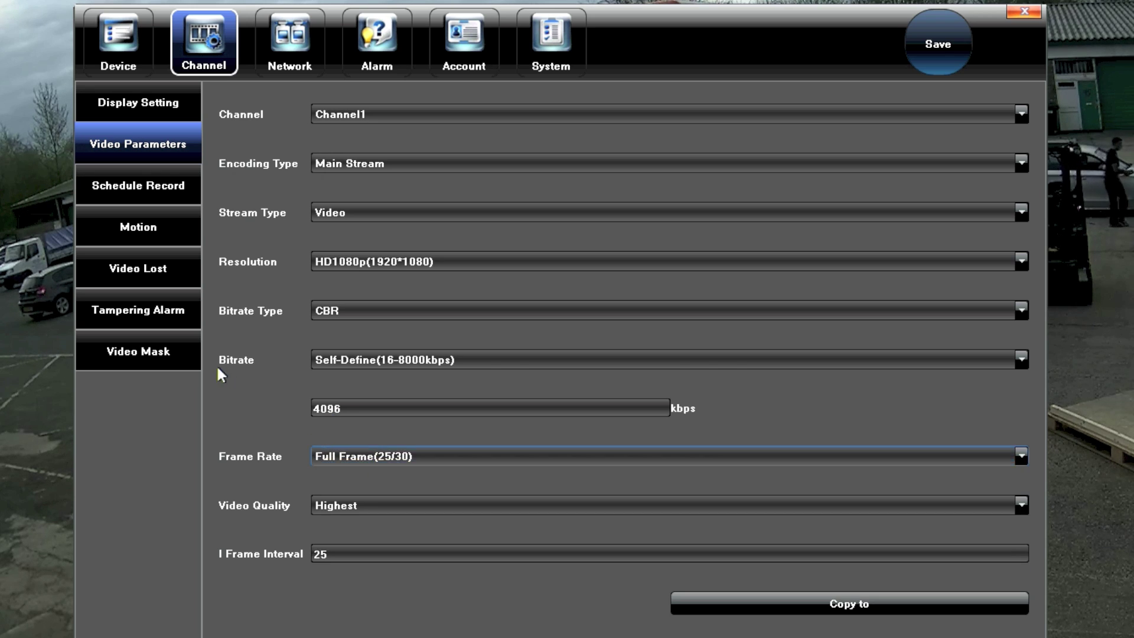
{"action": "left_click", "coordinate": [507, 507]}
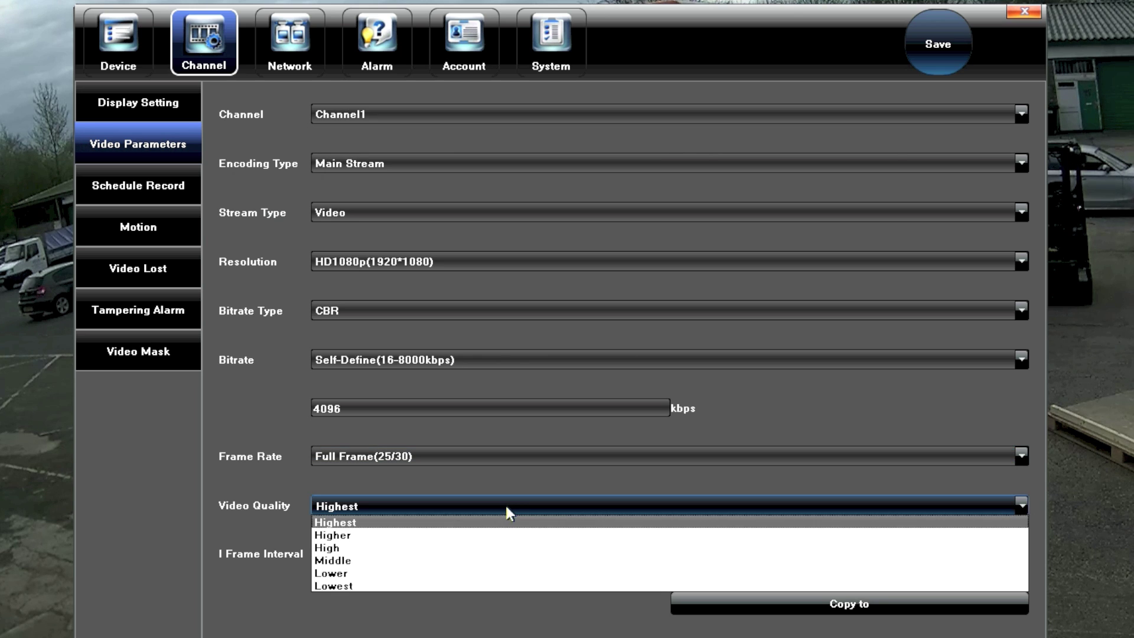
{"action": "left_click", "coordinate": [269, 418]}
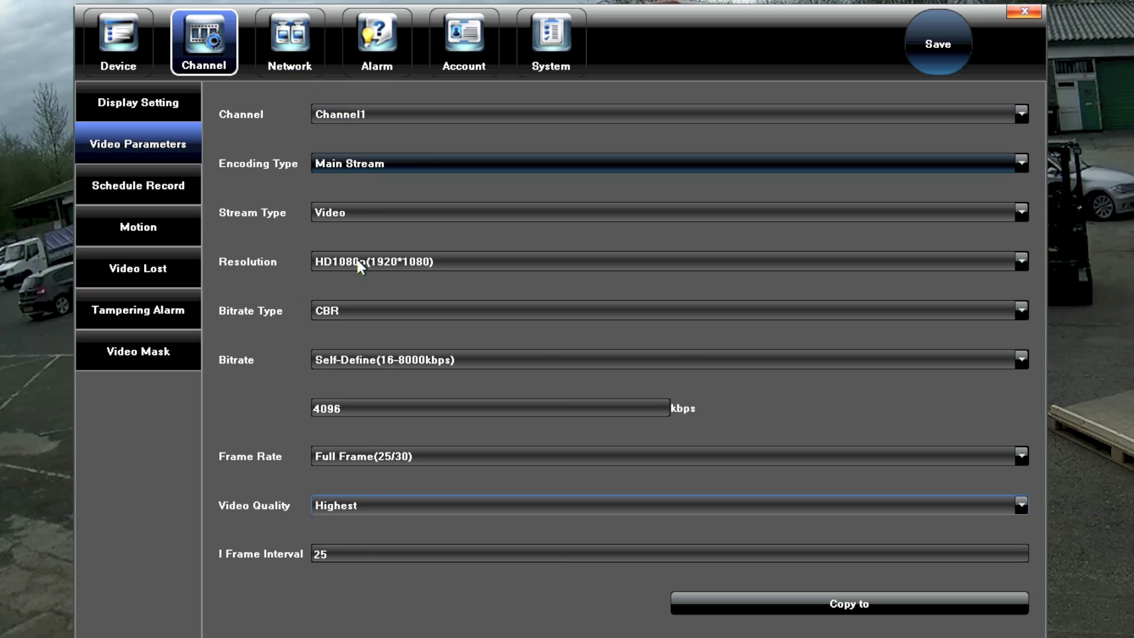
{"action": "left_click", "coordinate": [763, 609]}
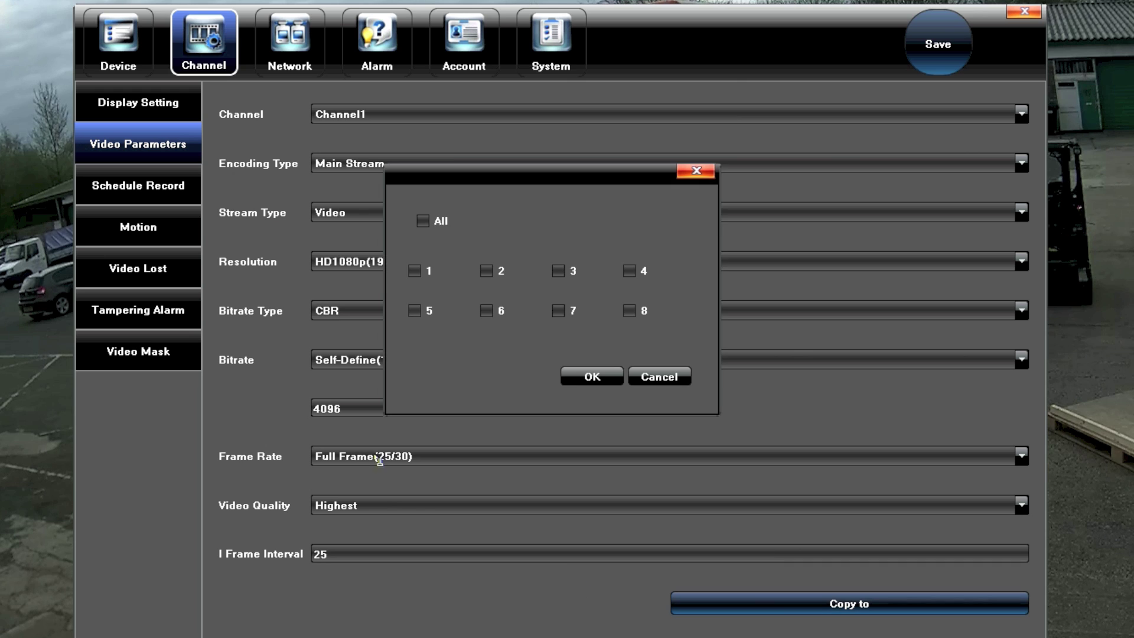
{"action": "left_click", "coordinate": [653, 374]}
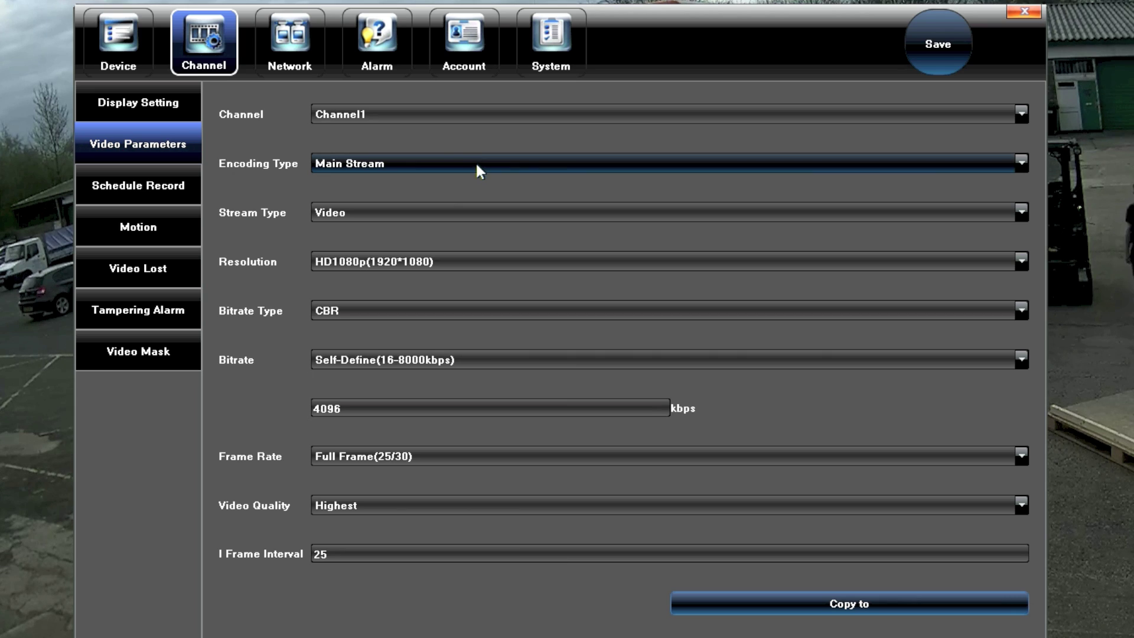
Close the settings and compare channel 1's live picture in full screen and in the four-camera view.
{"action": "left_click", "coordinate": [1024, 11]}
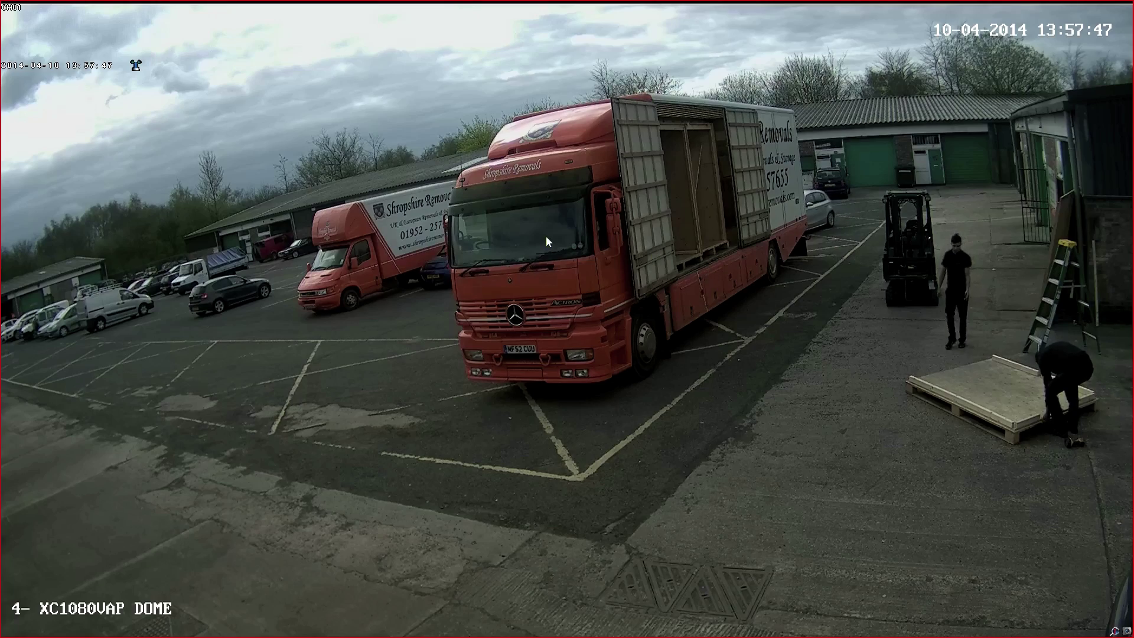
{"action": "double_click", "coordinate": [546, 236]}
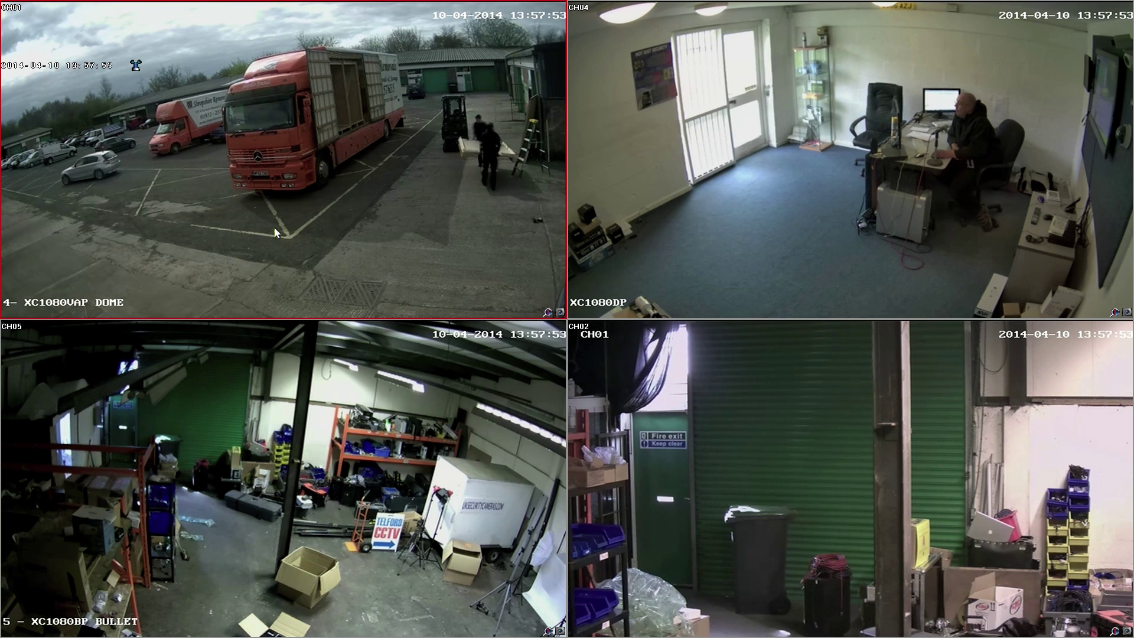
{"action": "double_click", "coordinate": [367, 190]}
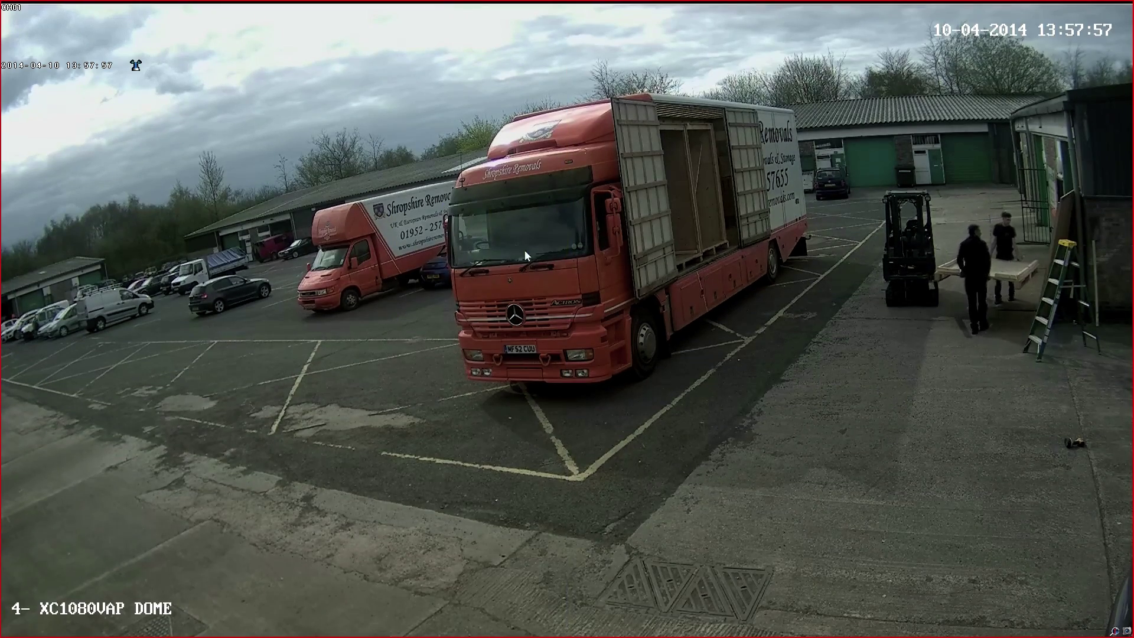
{"action": "double_click", "coordinate": [569, 334]}
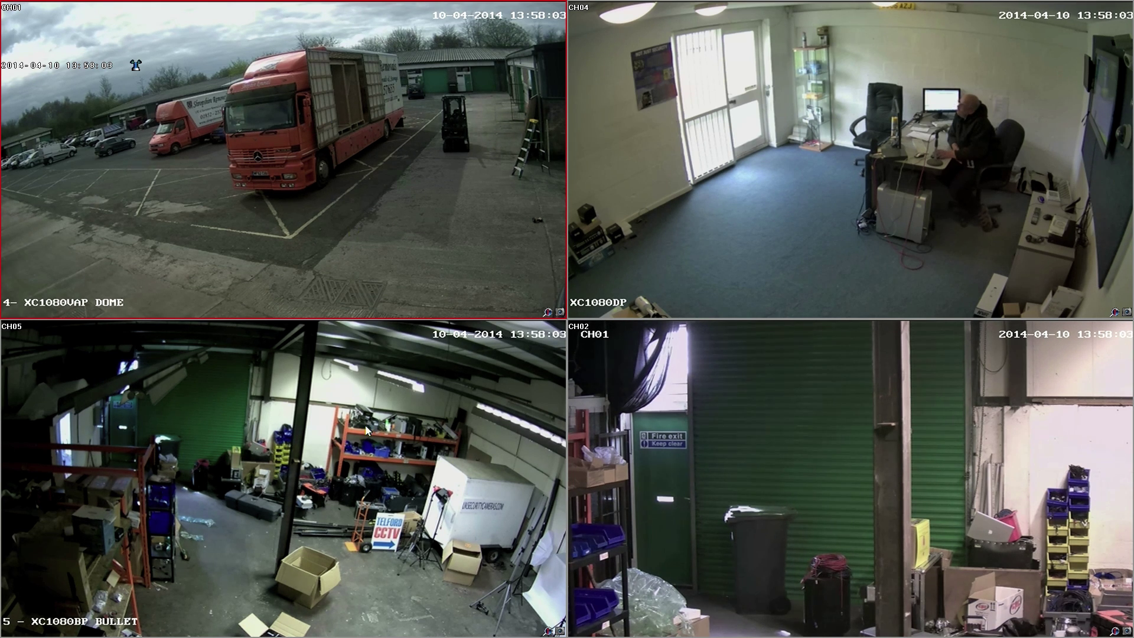
Switch the live view to the nine-camera layout and enlarge channel 1 to full screen.
{"action": "right_click", "coordinate": [411, 407]}
{"action": "left_click", "coordinate": [449, 371]}
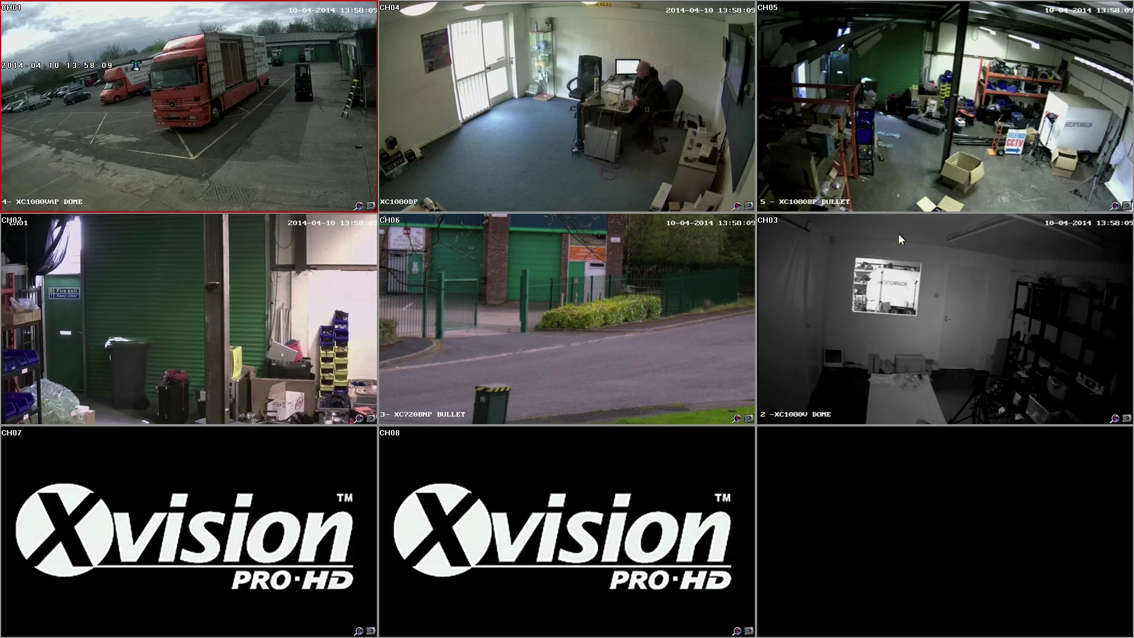
{"action": "double_click", "coordinate": [246, 123]}
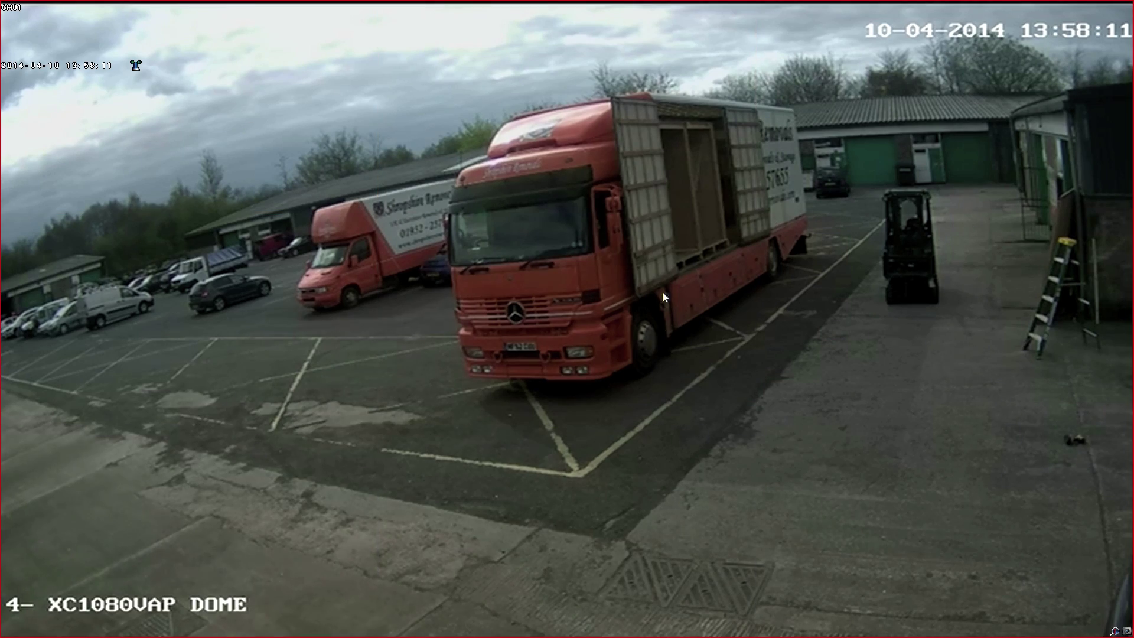
Reopen channel 1's video parameters and set the encoding type to Sub Stream.
{"action": "right_click", "coordinate": [593, 124]}
{"action": "left_click", "coordinate": [631, 236]}
{"action": "left_click", "coordinate": [317, 123]}
{"action": "left_click", "coordinate": [277, 201]}
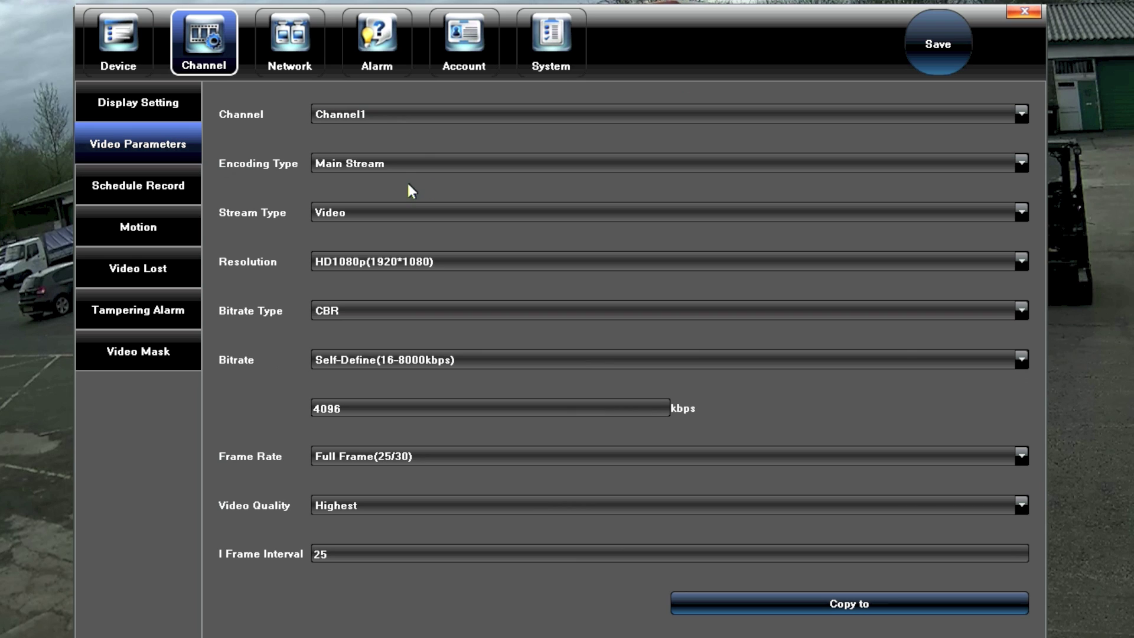
{"action": "left_click", "coordinate": [406, 164]}
{"action": "left_click", "coordinate": [358, 193]}
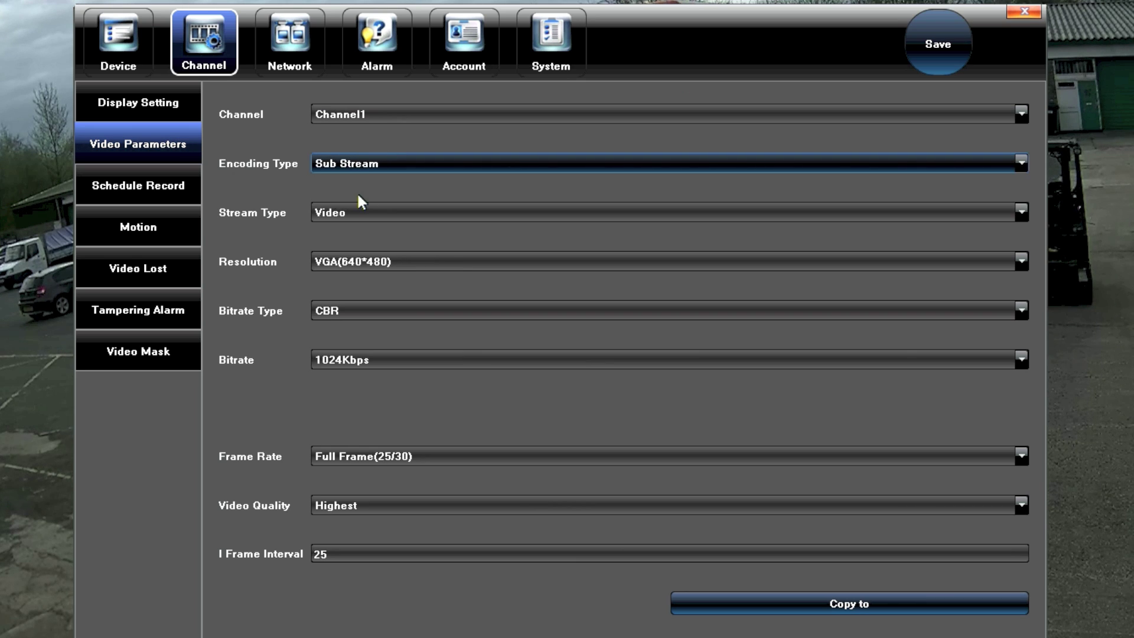
Choose VGA(640*480) as channel 1's sub stream resolution and save the video parameters.
{"action": "left_click", "coordinate": [414, 281]}
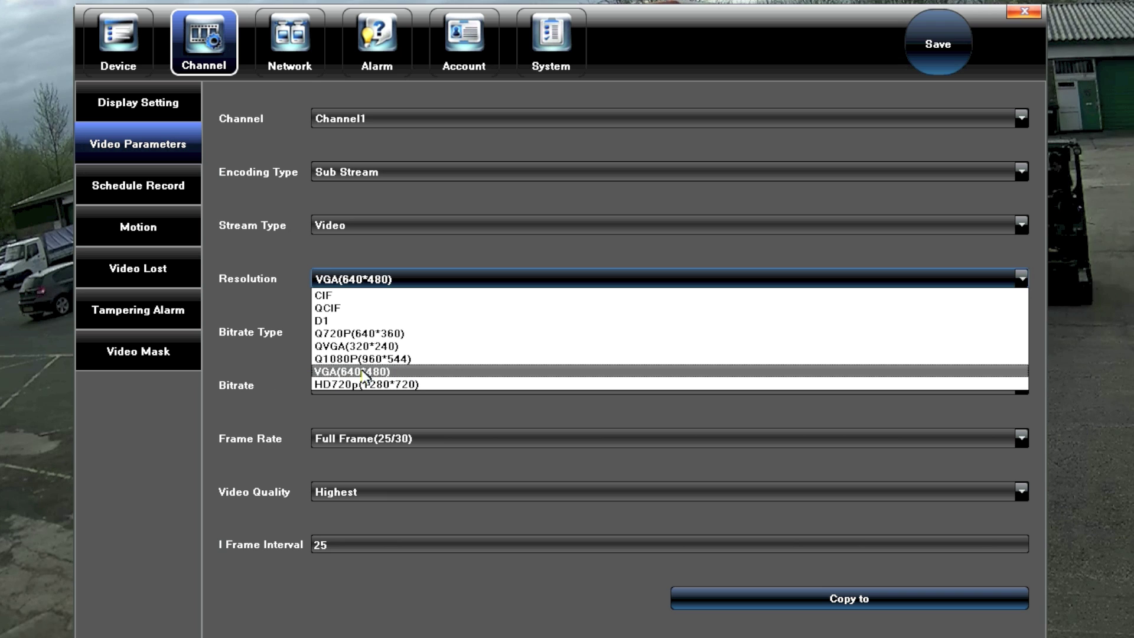
{"action": "left_click", "coordinate": [419, 372]}
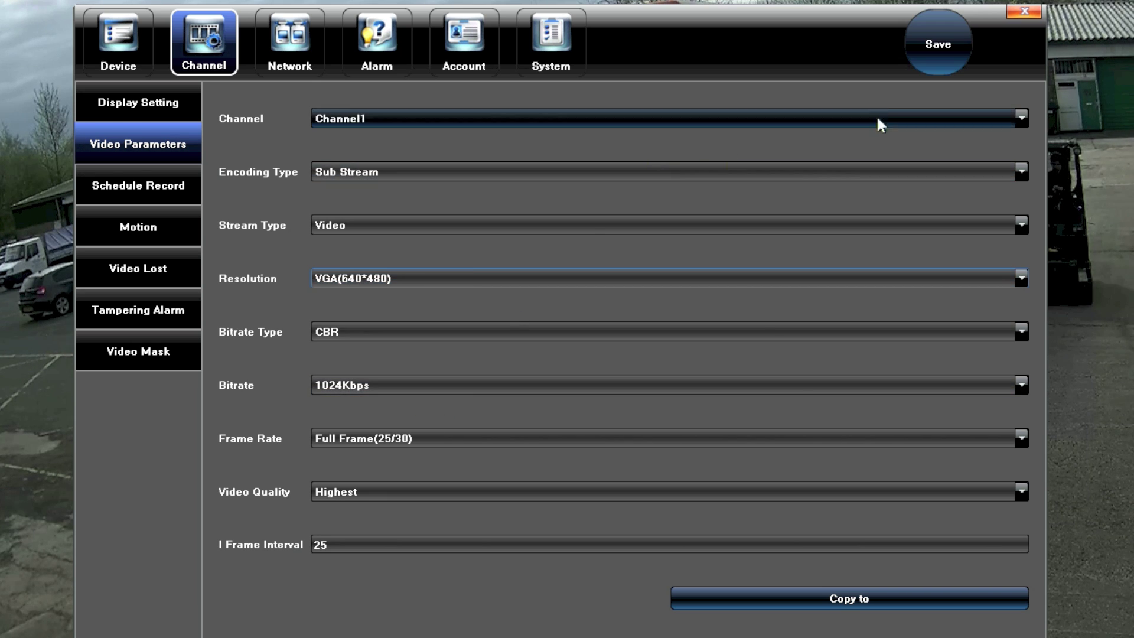
{"action": "left_click", "coordinate": [933, 49]}
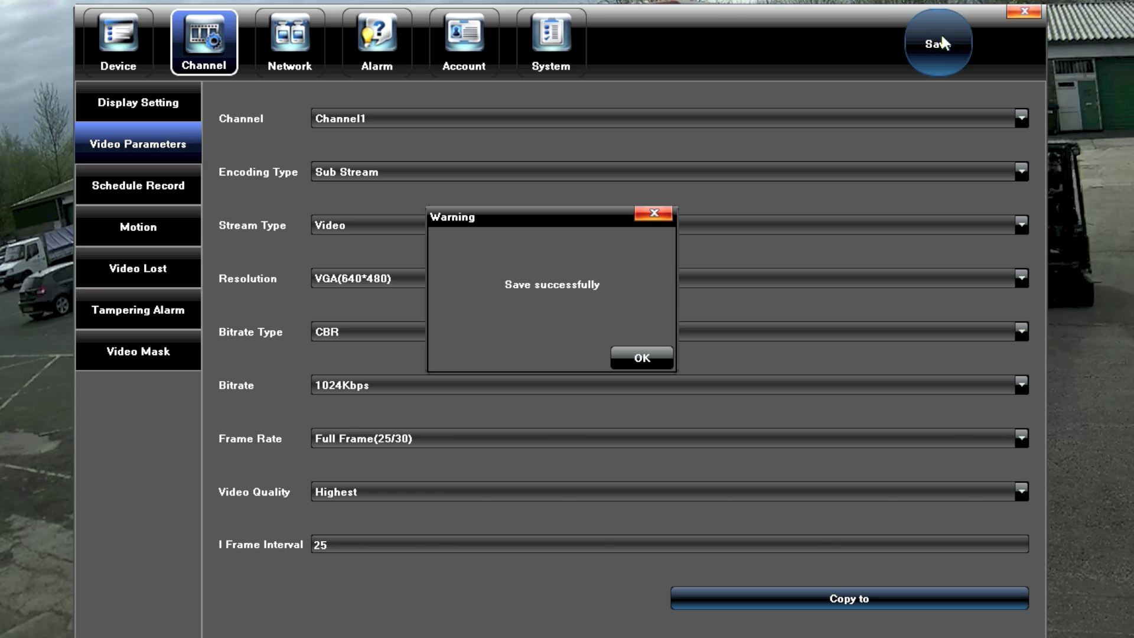
{"action": "left_click", "coordinate": [631, 363]}
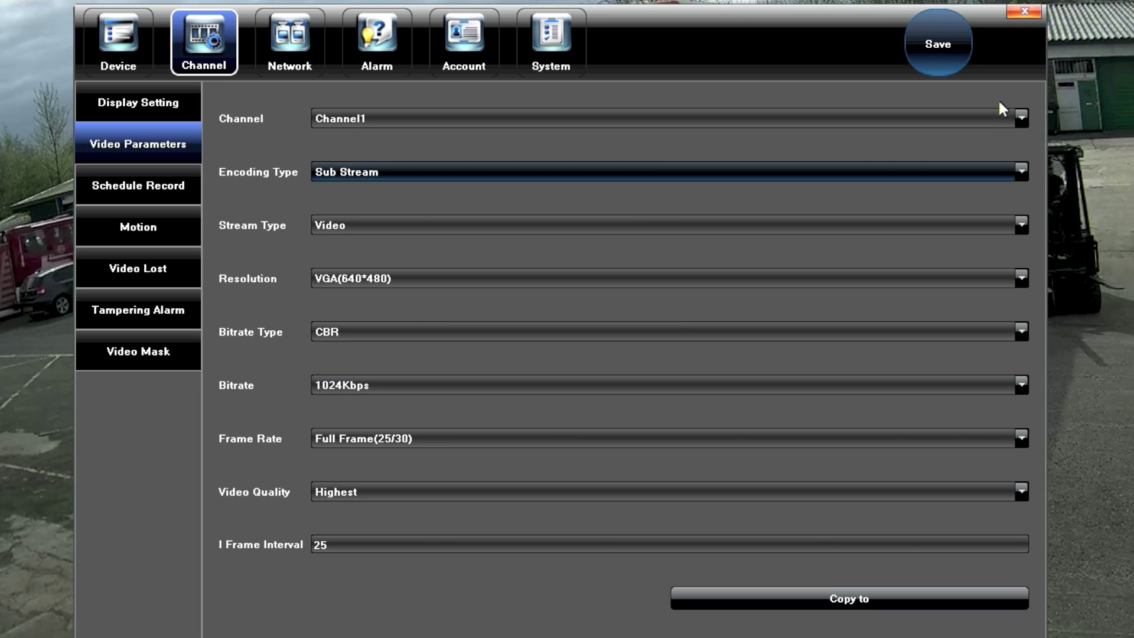
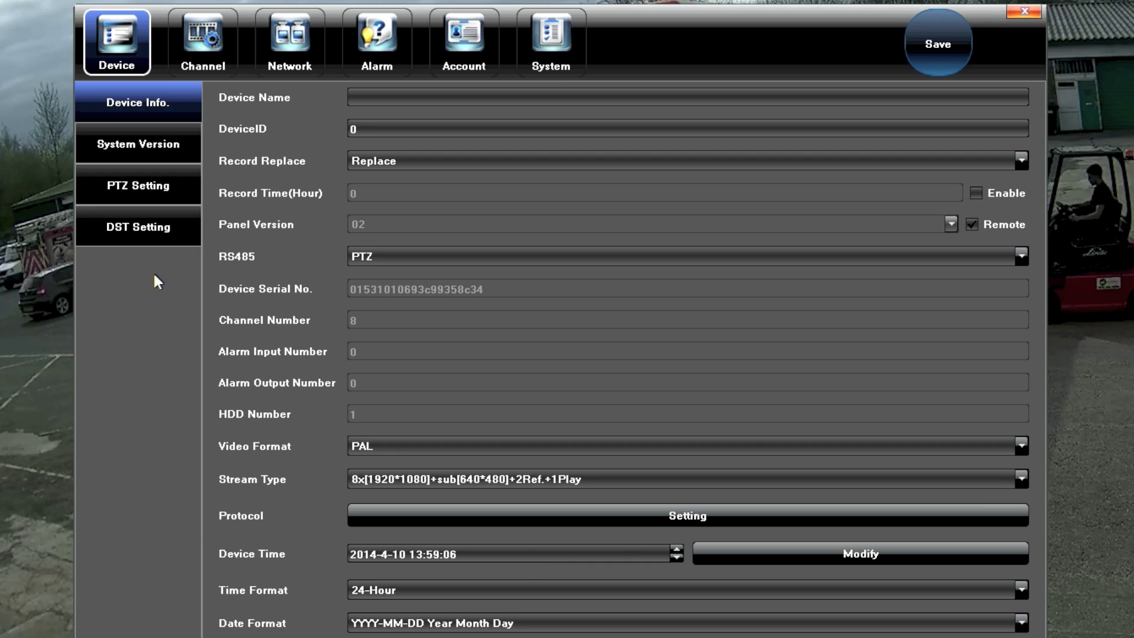
Open the Schedule Record settings and review the channel and all-day recording type choices, keeping Channel1 and Schedule.
{"action": "left_click", "coordinate": [203, 39]}
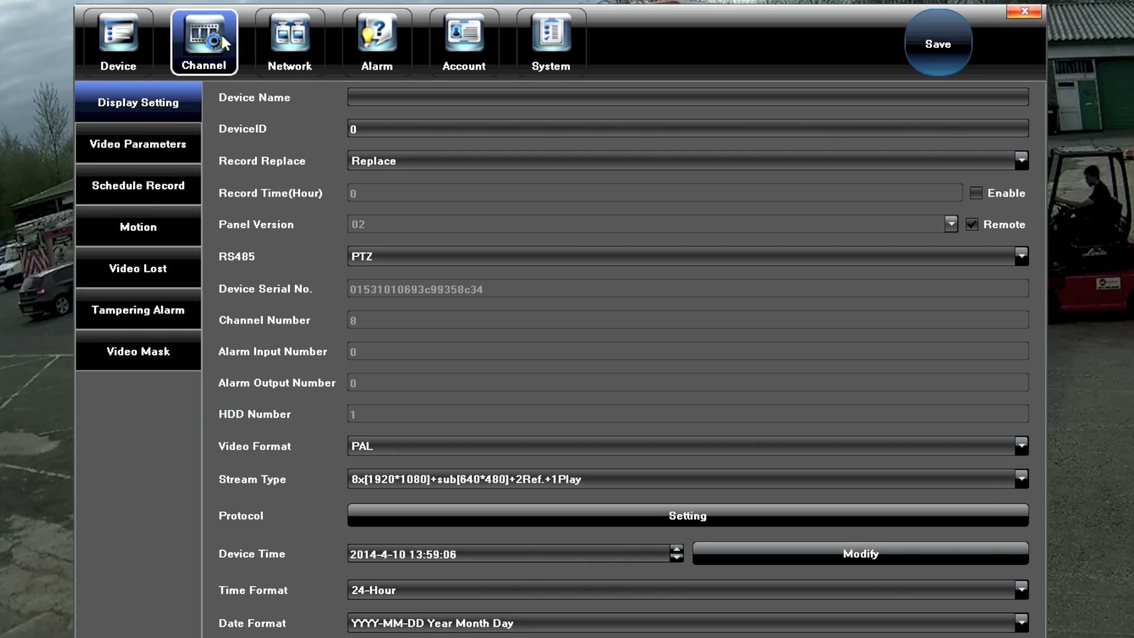
{"action": "left_click", "coordinate": [121, 185]}
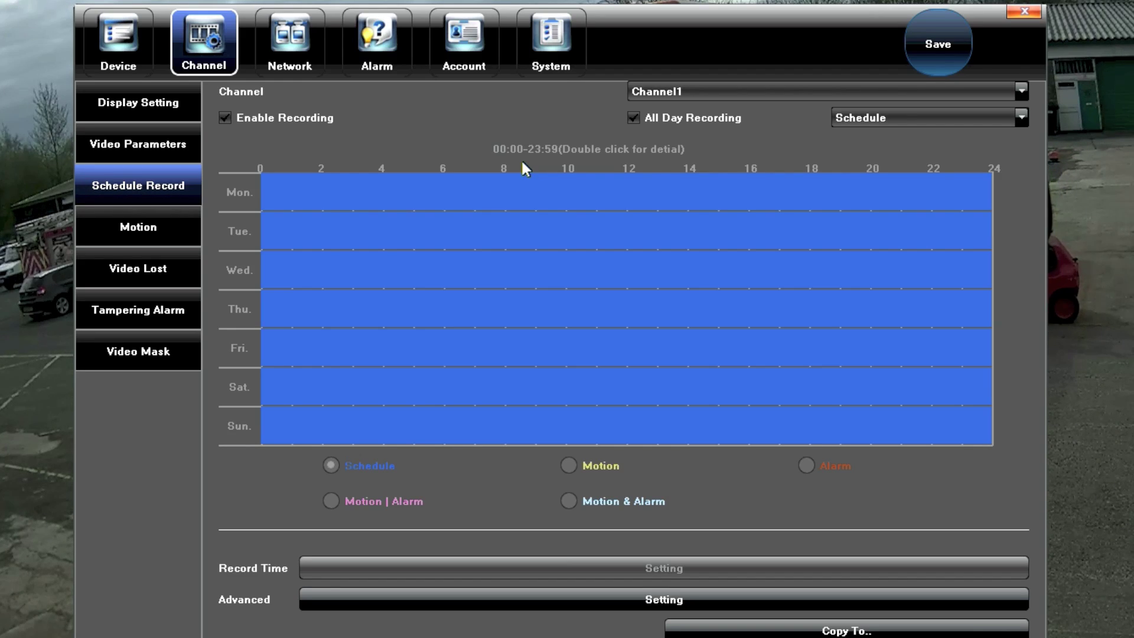
{"action": "left_click", "coordinate": [750, 93]}
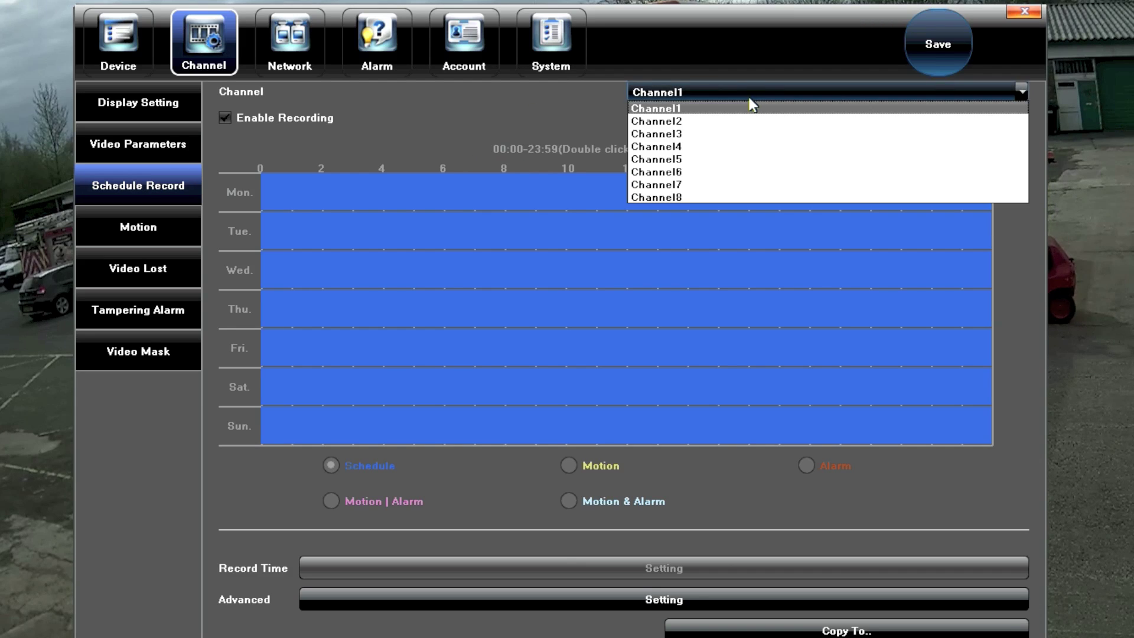
{"action": "left_click", "coordinate": [696, 91]}
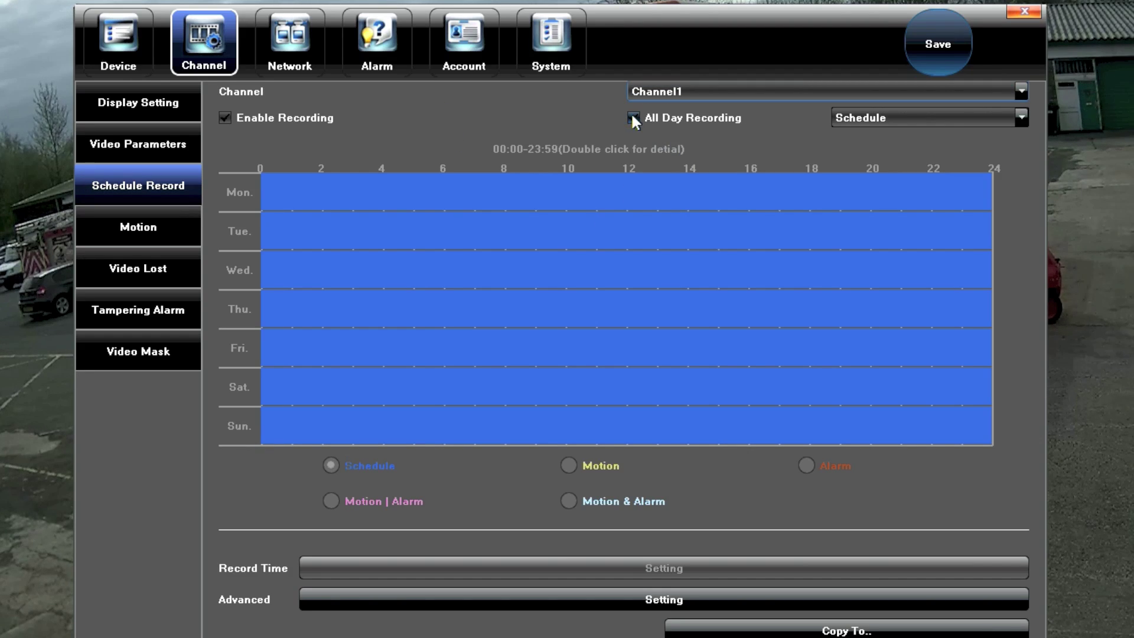
{"action": "left_click", "coordinate": [919, 115]}
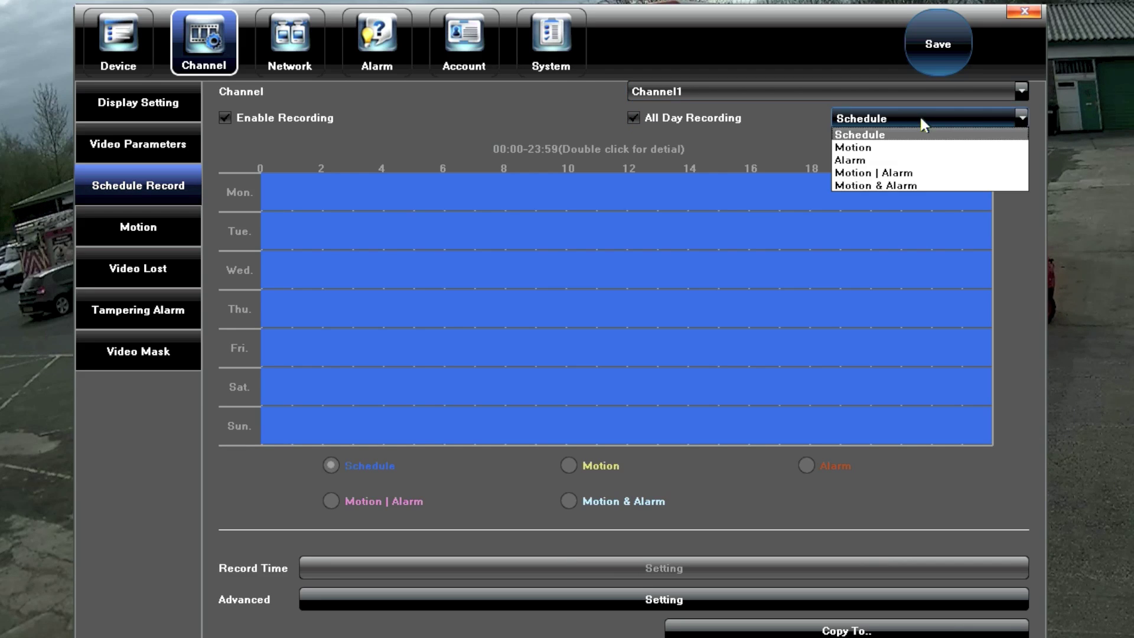
{"action": "left_click", "coordinate": [864, 135]}
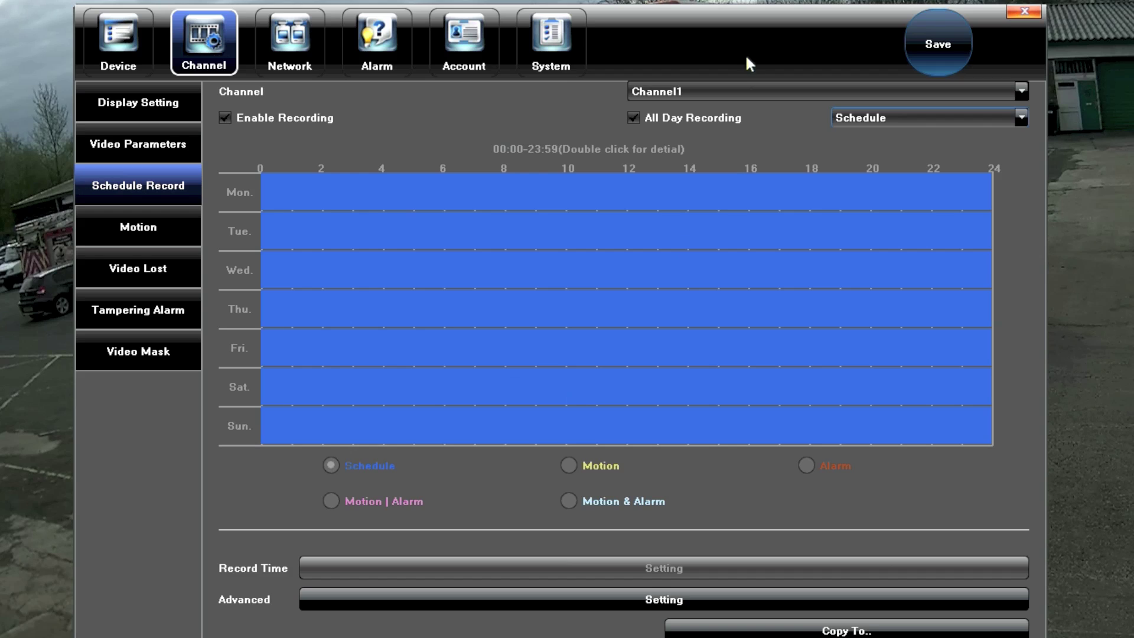
Turn off All Day Recording for channel 1 and mark Schedule recording from 8 to 17 hours, Monday to Friday.
{"action": "left_click", "coordinate": [632, 116]}
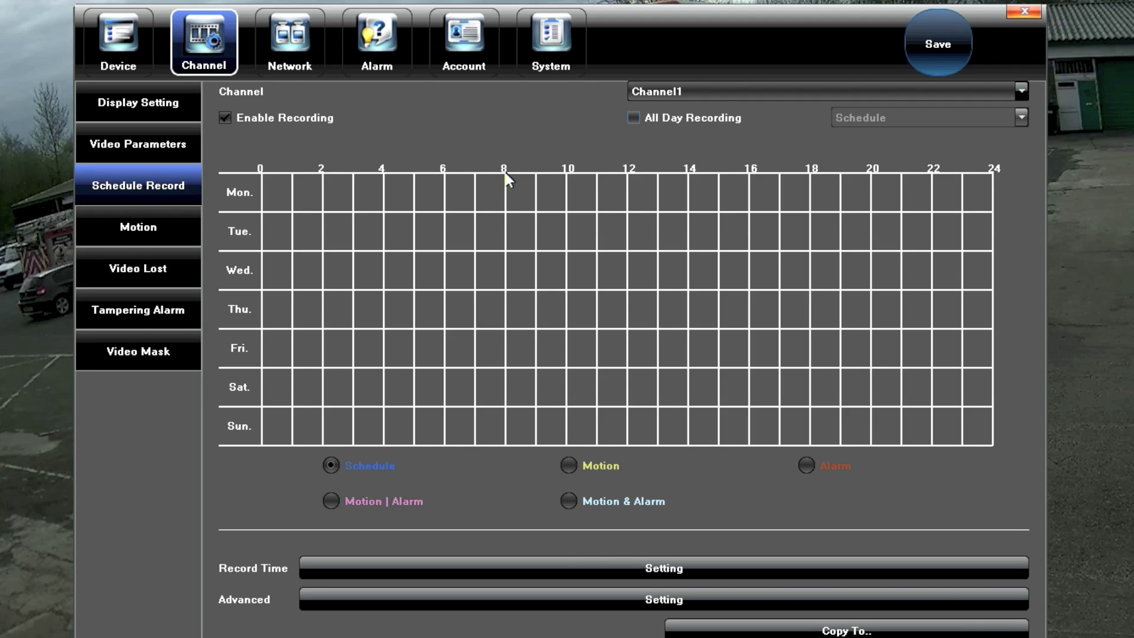
{"action": "left_click_drag", "start_coordinate": [631, 175], "coordinate": [781, 373]}
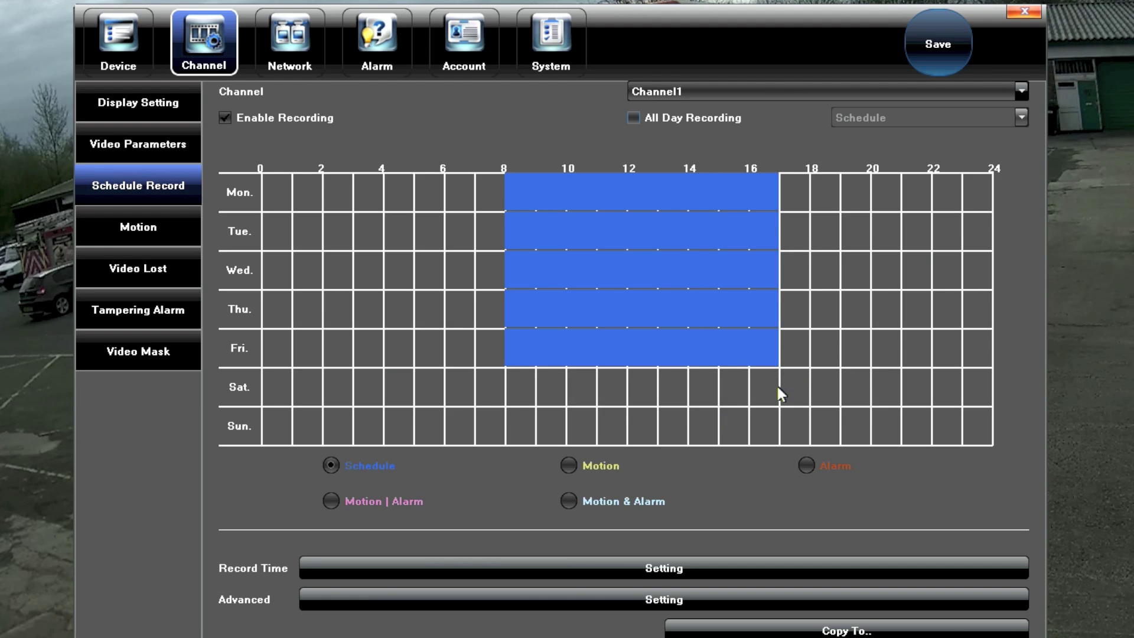
Mark Motion recording from 0 to 8 and 17 to 24 on weekdays, and from 14 to 20 on Saturday and Sunday.
{"action": "left_click", "coordinate": [569, 466]}
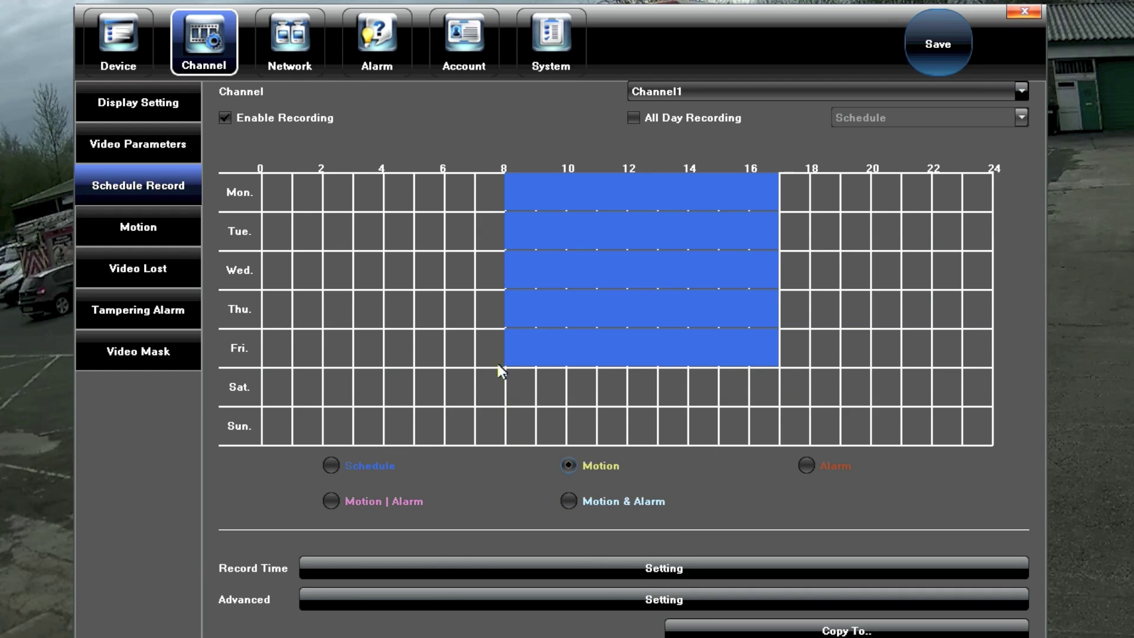
{"action": "left_click_drag", "start_coordinate": [502, 363], "coordinate": [261, 179]}
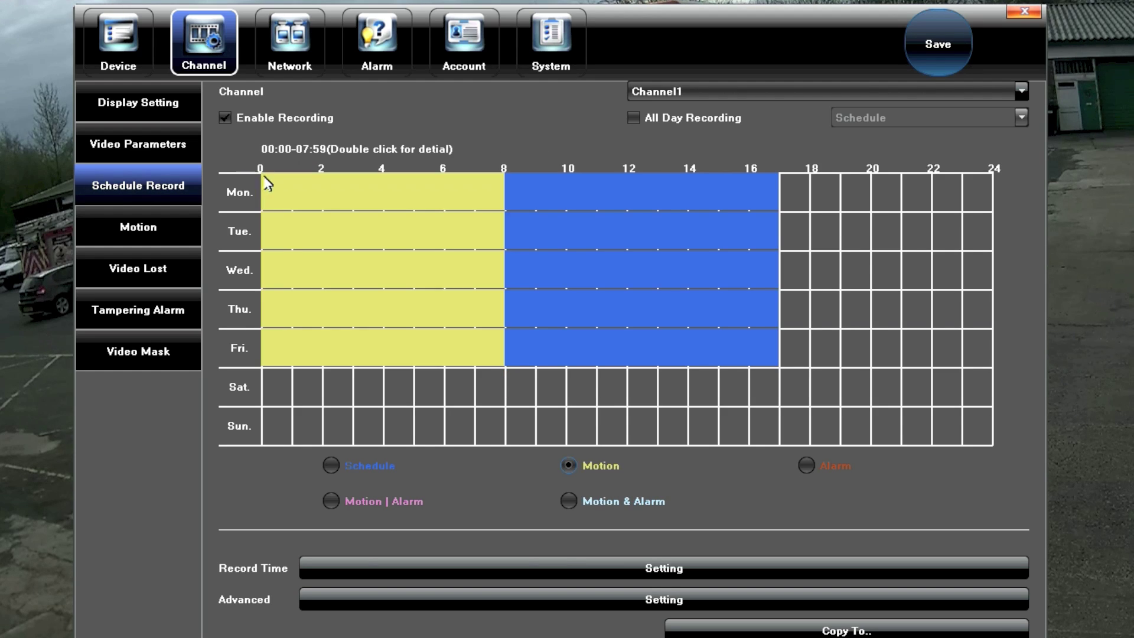
{"action": "left_click_drag", "start_coordinate": [780, 176], "coordinate": [995, 366]}
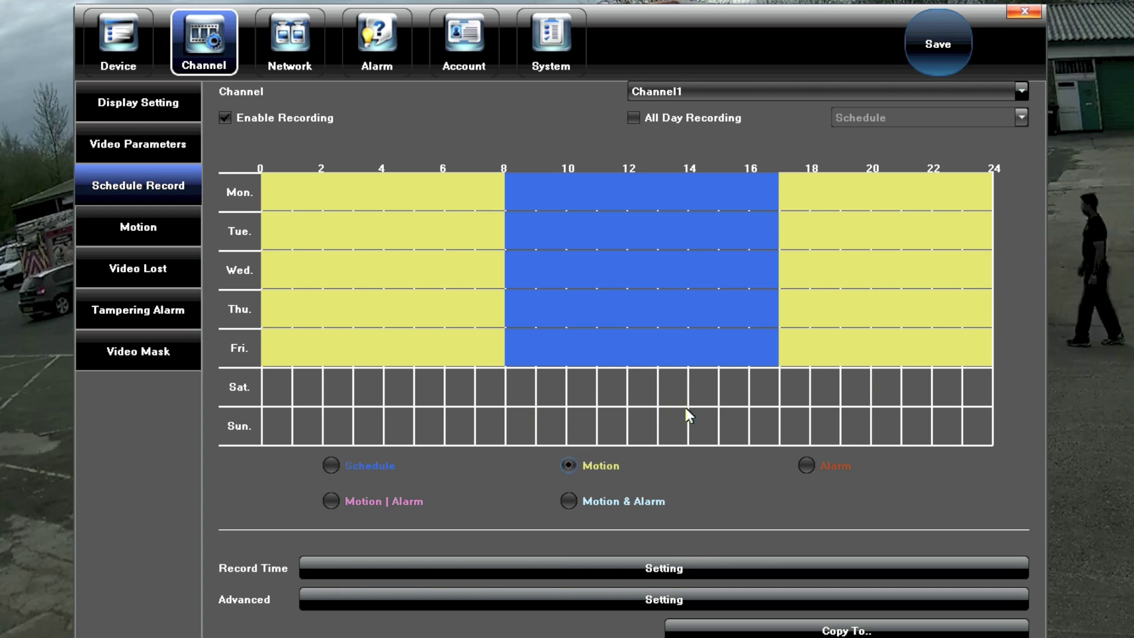
{"action": "left_click_drag", "start_coordinate": [695, 427], "coordinate": [870, 445]}
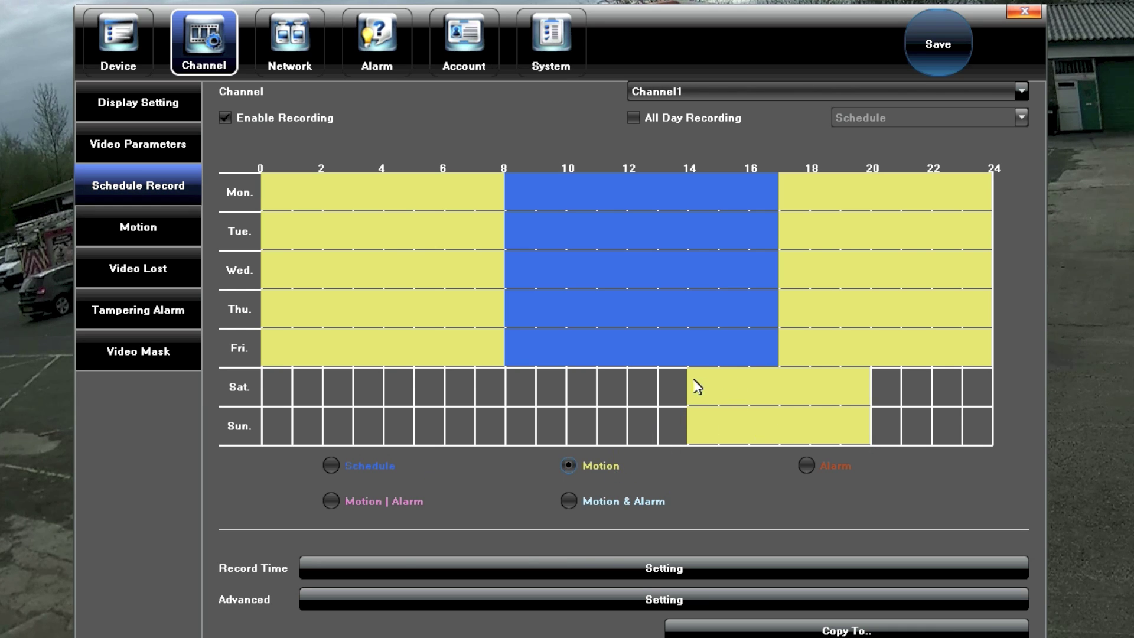
Clear all Schedule and Motion recording blocks from channel 1's weekly recording grid.
{"action": "left_click", "coordinate": [758, 396]}
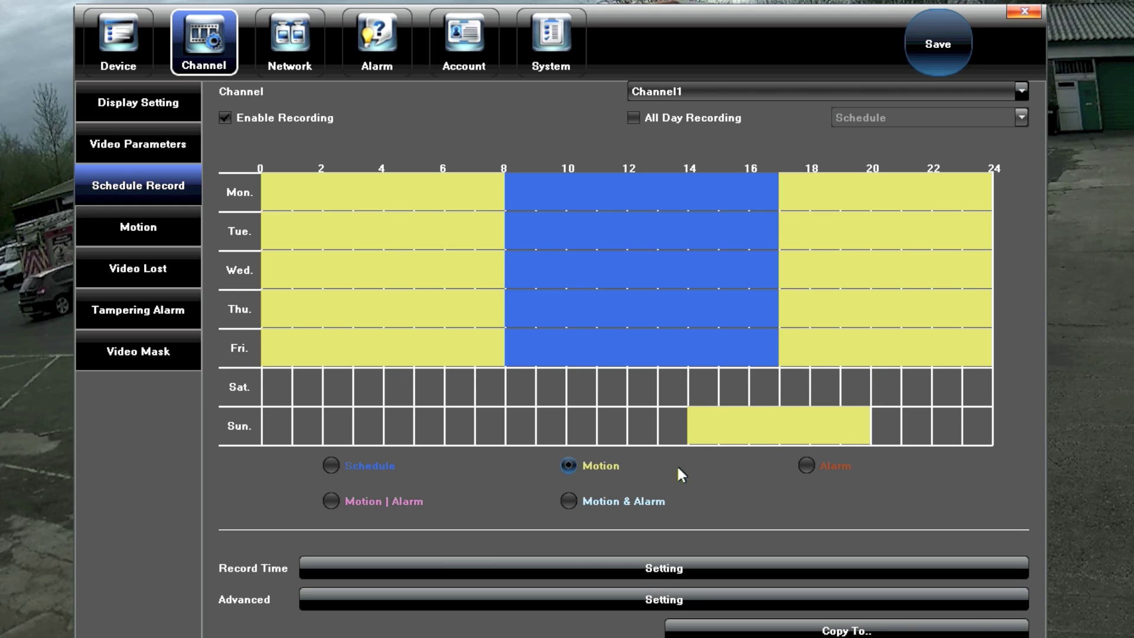
{"action": "left_click", "coordinate": [602, 256]}
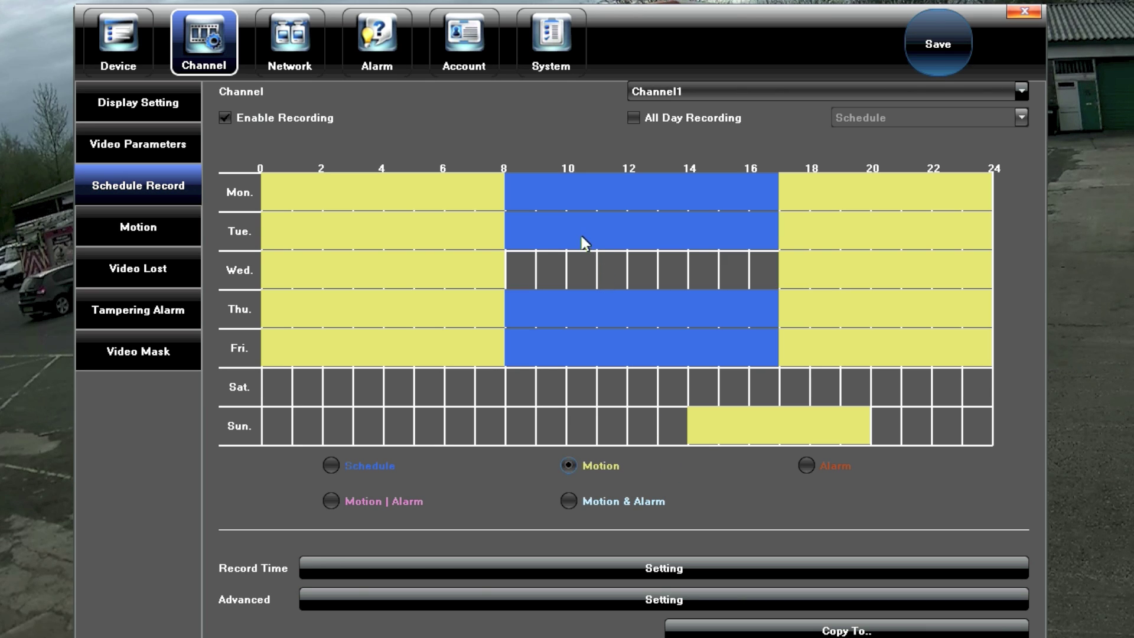
{"action": "left_click", "coordinate": [591, 215]}
{"action": "left_click", "coordinate": [591, 186]}
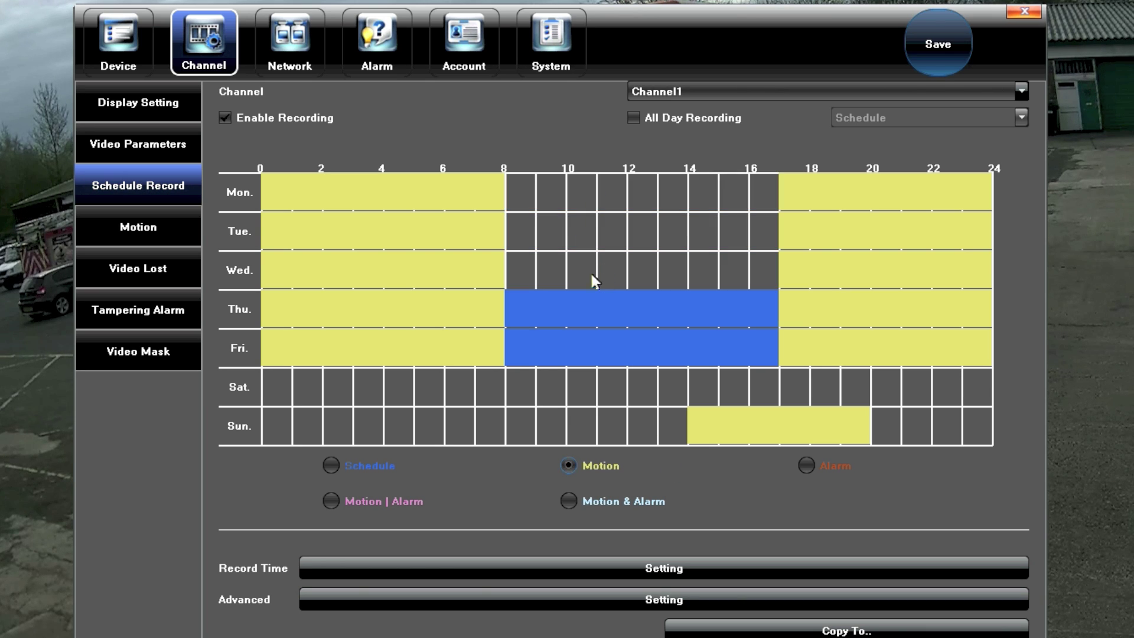
{"action": "left_click", "coordinate": [588, 319]}
{"action": "left_click", "coordinate": [591, 343]}
{"action": "left_click", "coordinate": [430, 350]}
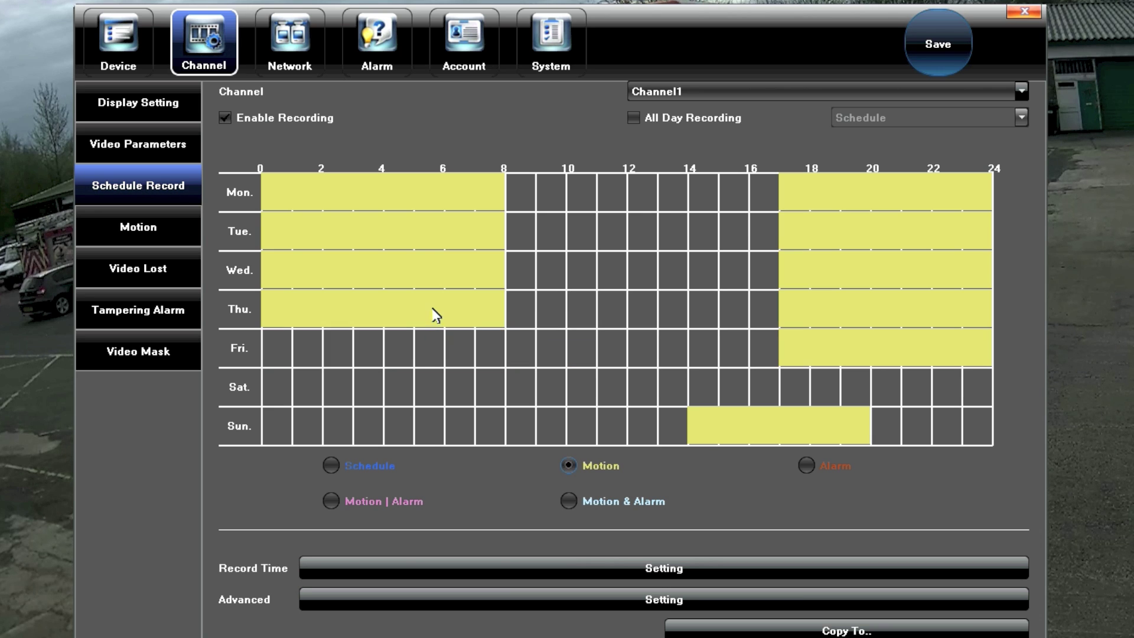
{"action": "left_click", "coordinate": [436, 316]}
{"action": "left_click", "coordinate": [435, 274]}
{"action": "left_click", "coordinate": [438, 231]}
{"action": "left_click", "coordinate": [457, 188]}
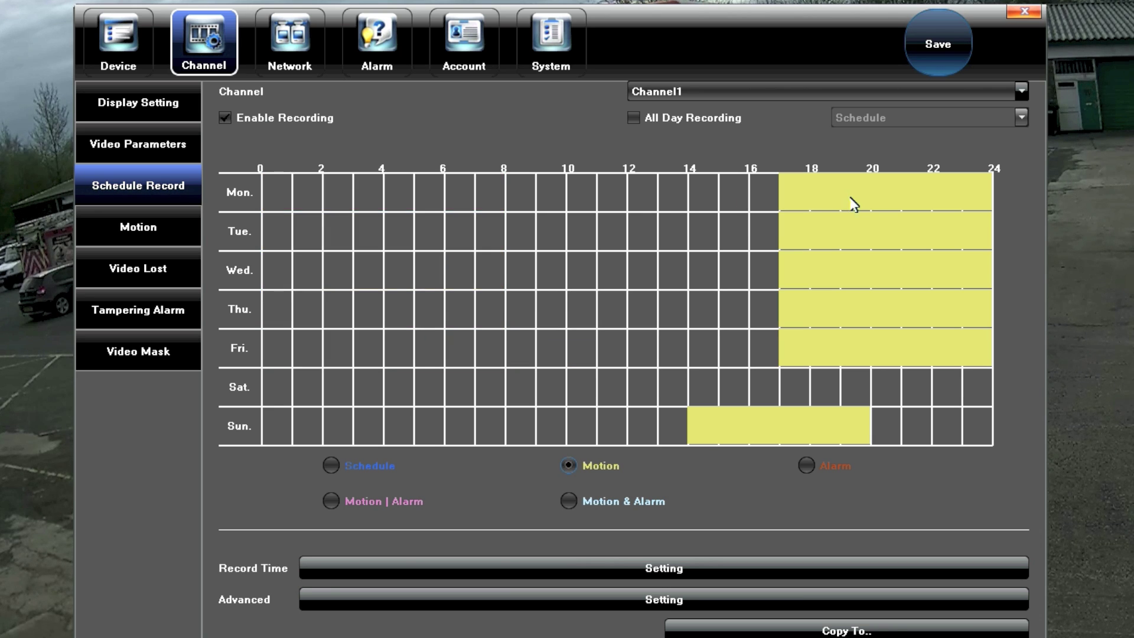
{"action": "left_click", "coordinate": [852, 203]}
{"action": "left_click", "coordinate": [841, 239]}
{"action": "left_click", "coordinate": [831, 277]}
{"action": "left_click", "coordinate": [824, 319]}
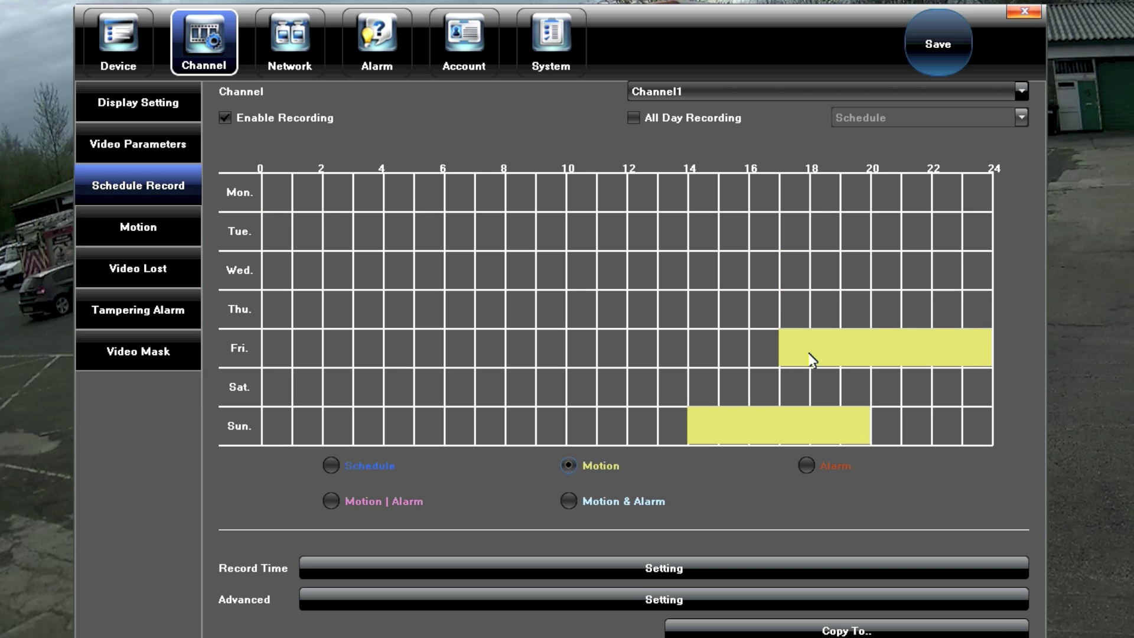
{"action": "left_click", "coordinate": [811, 359]}
{"action": "left_click", "coordinate": [773, 438]}
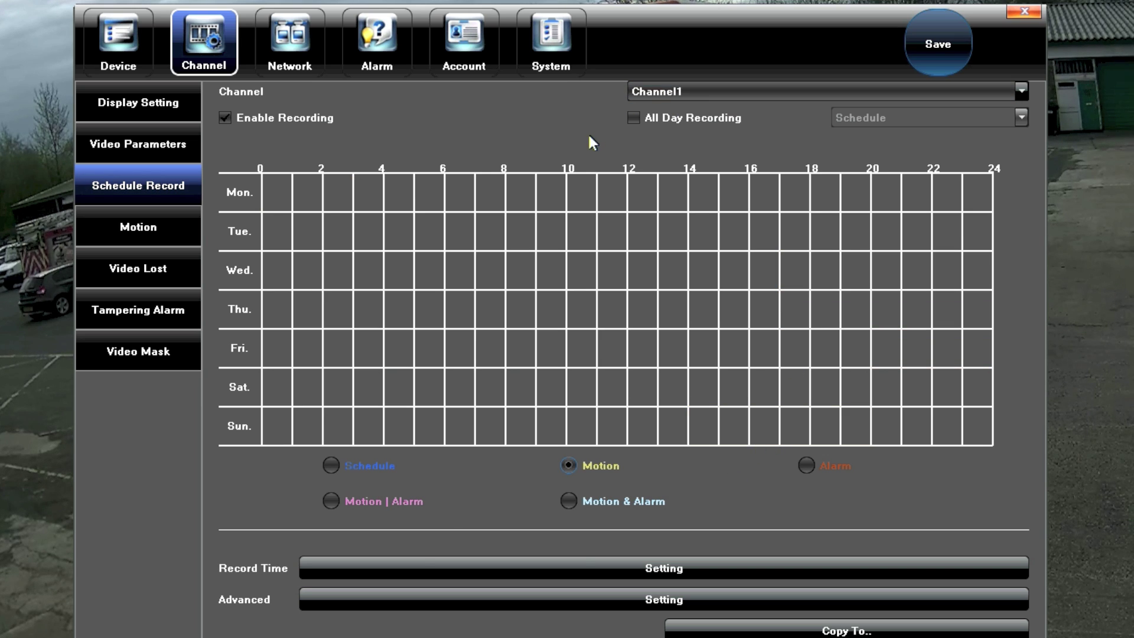
Enable All Day Recording for channel 1 with the type Motion, and check which channels the schedule can be copied to.
{"action": "left_click", "coordinate": [633, 118]}
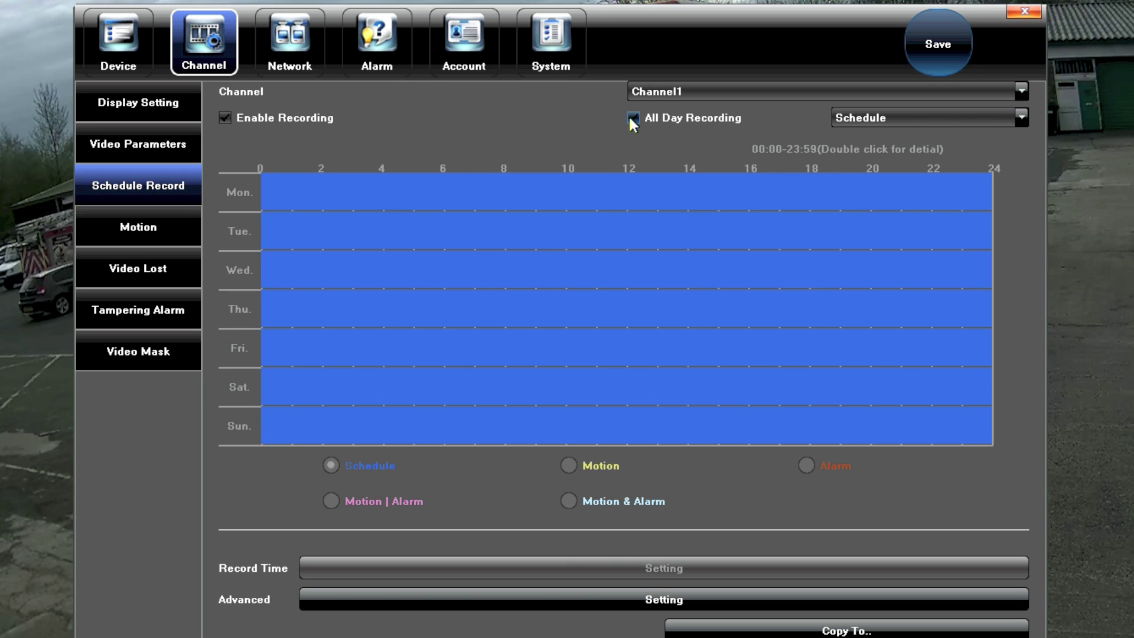
{"action": "left_click", "coordinate": [975, 115]}
{"action": "left_click", "coordinate": [846, 149]}
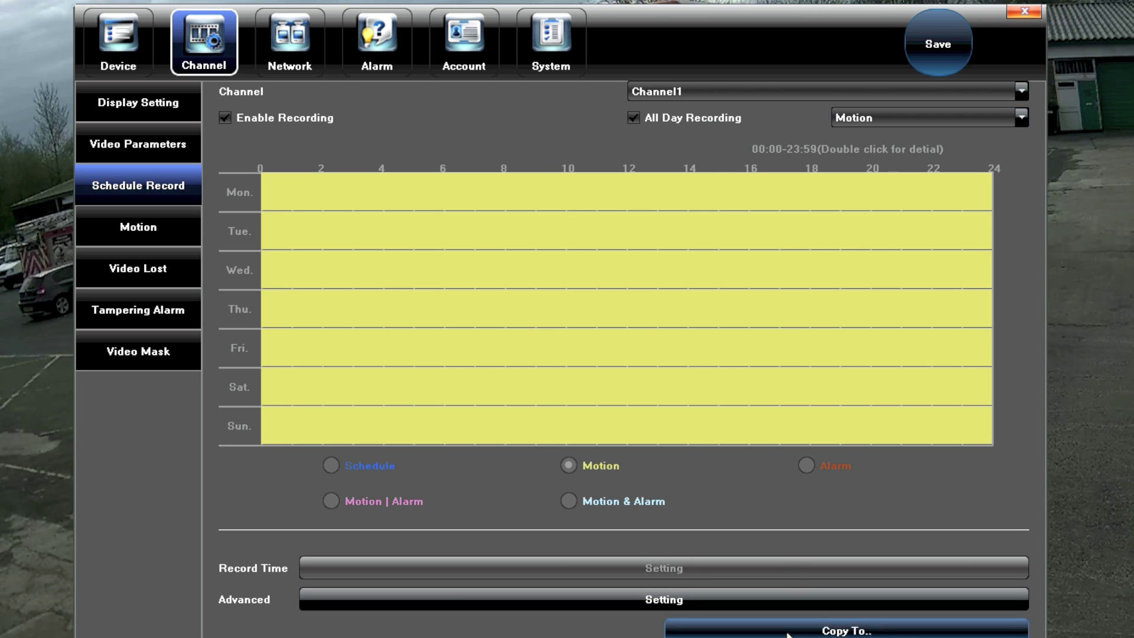
{"action": "left_click", "coordinate": [847, 629]}
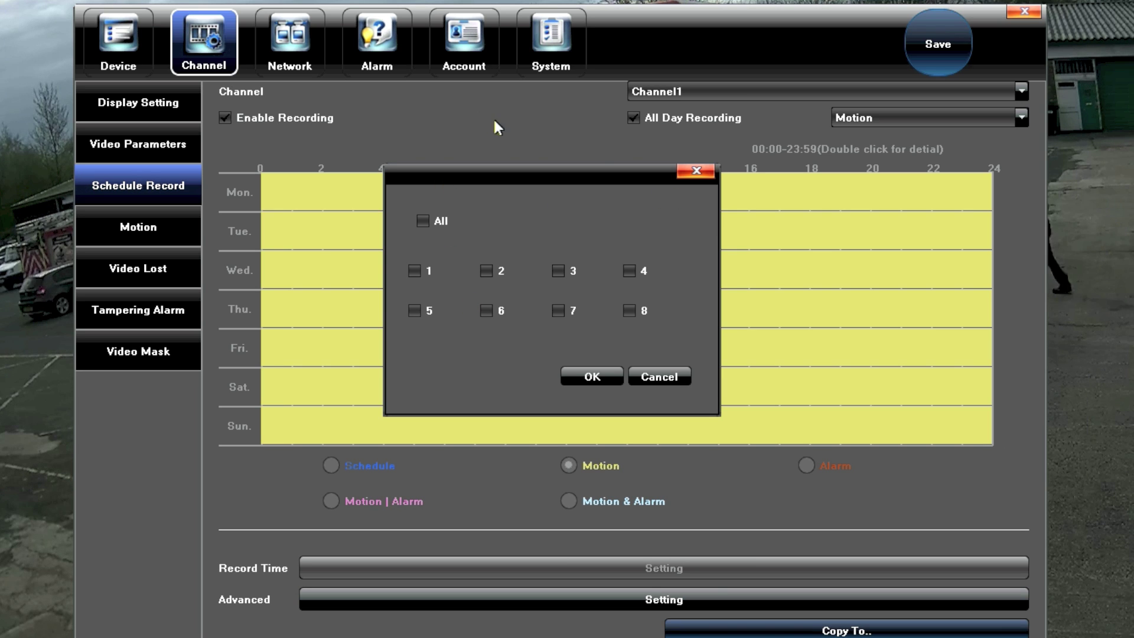
{"action": "left_click", "coordinate": [695, 172]}
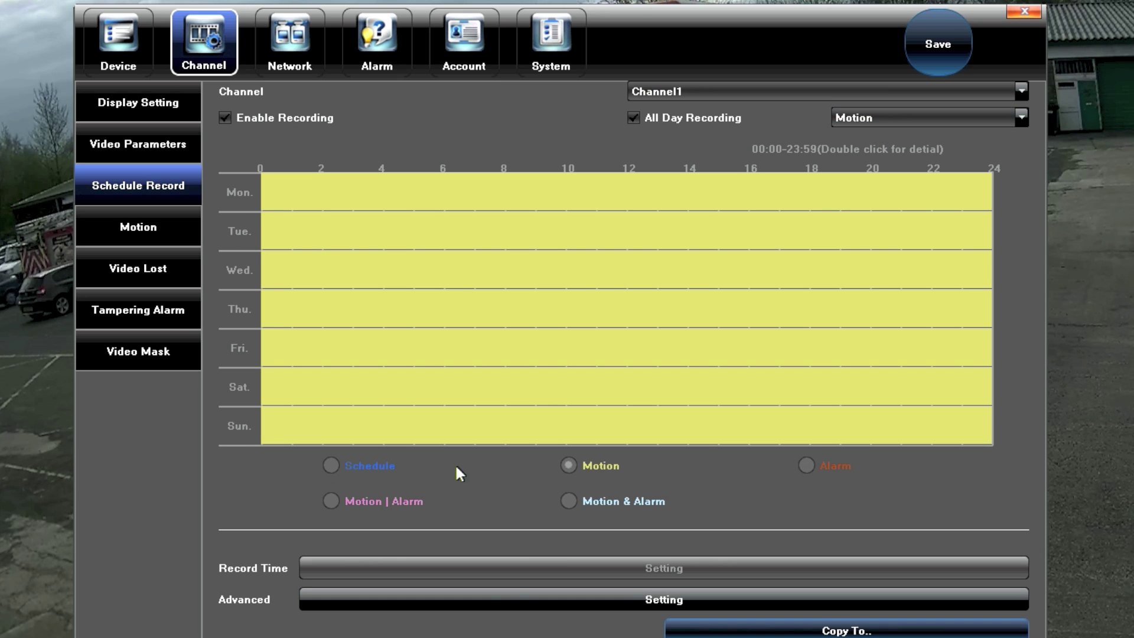
Enable motion detection for channel 1 and mark a detection area over the left third of the camera picture.
{"action": "left_click", "coordinate": [139, 229]}
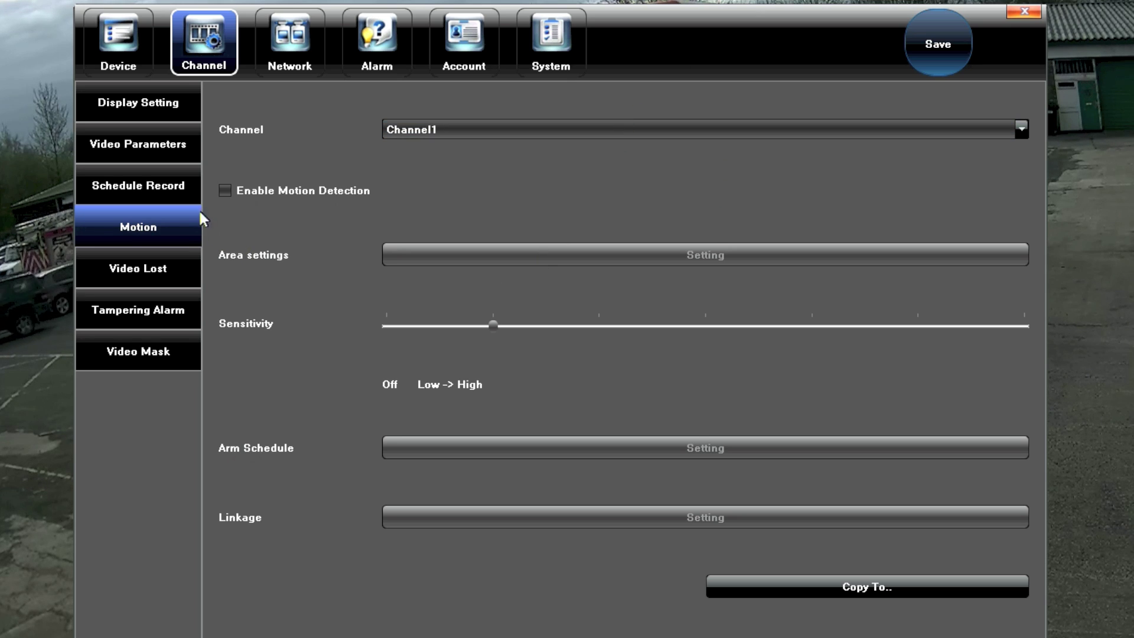
{"action": "left_click", "coordinate": [224, 189]}
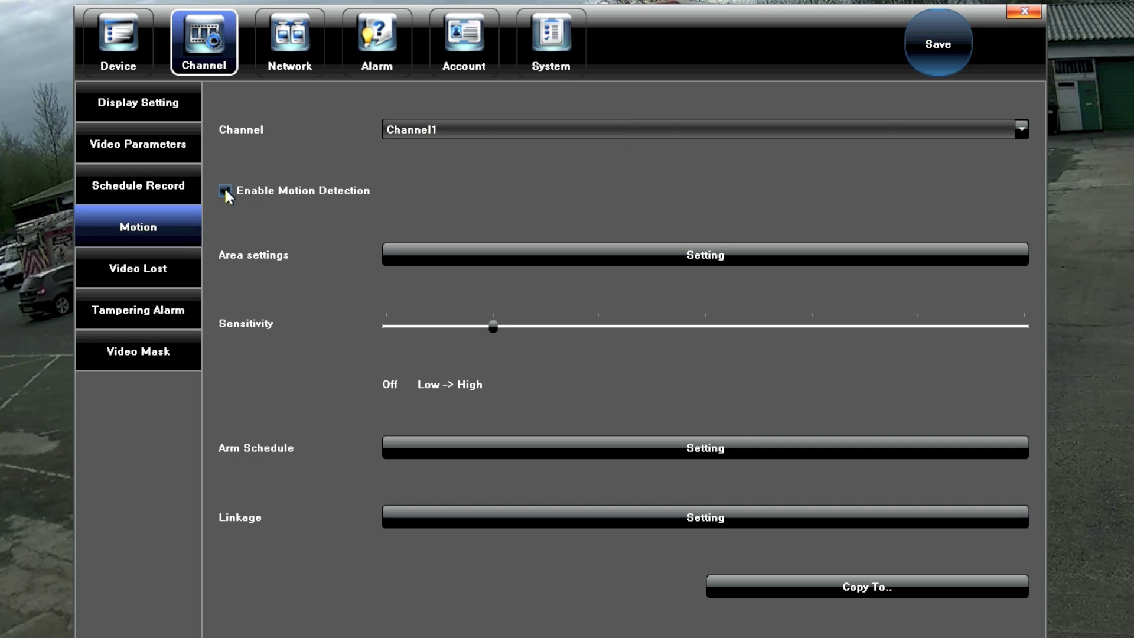
{"action": "left_click", "coordinate": [722, 259]}
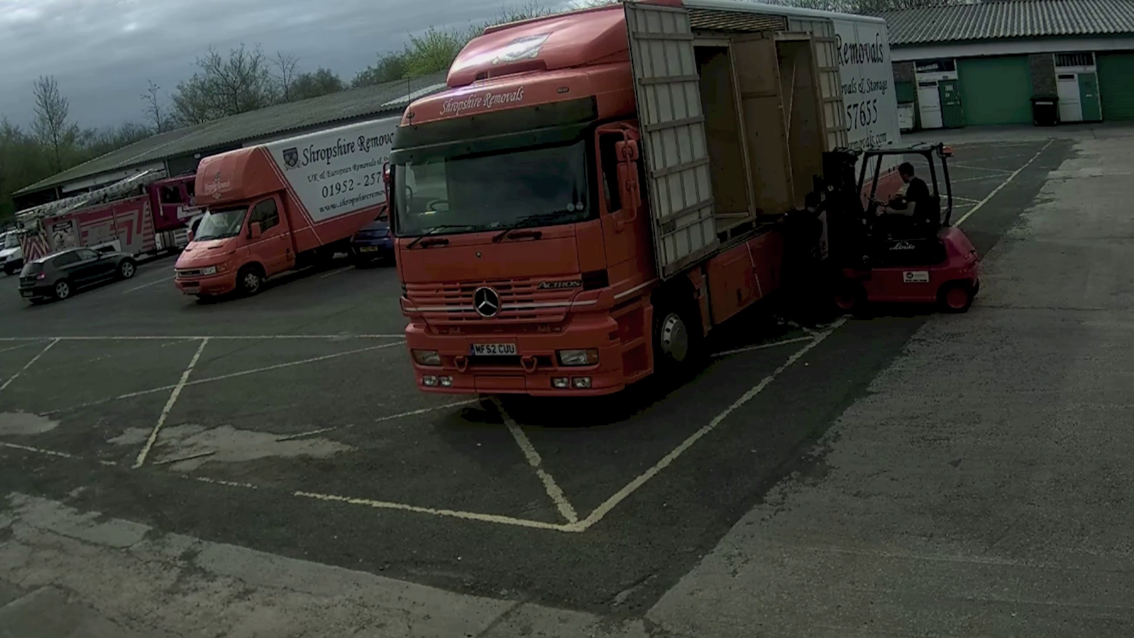
{"action": "left_click_drag", "start_coordinate": [0, 0], "coordinate": [385, 637]}
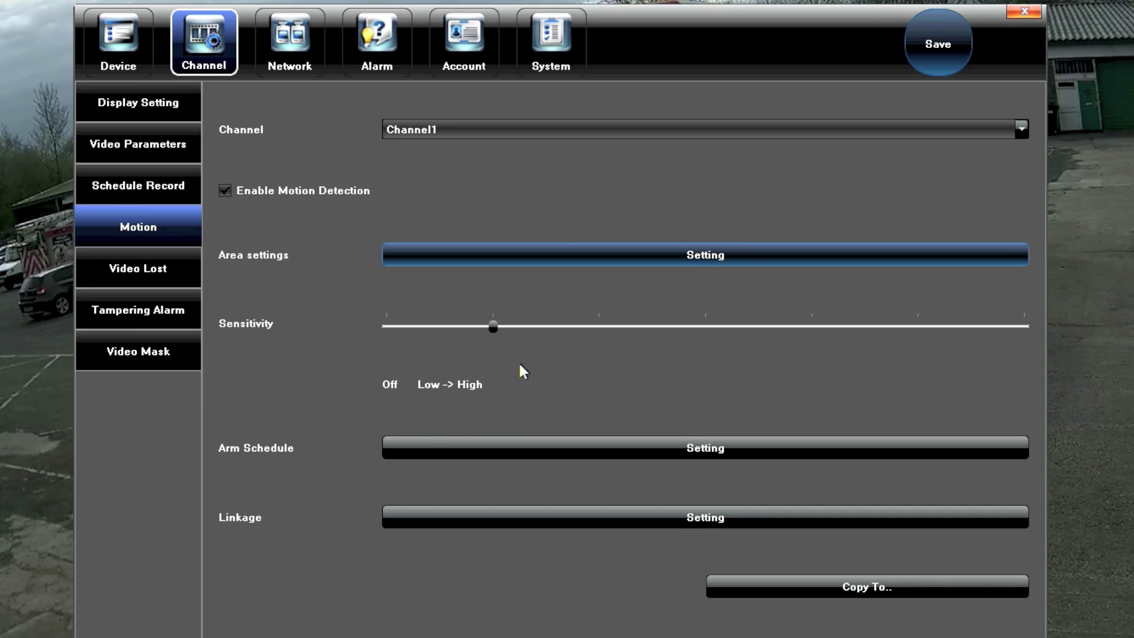
Raise channel 1's motion detection sensitivity to the second mark above Off.
{"action": "left_click_drag", "start_coordinate": [493, 325], "coordinate": [611, 335]}
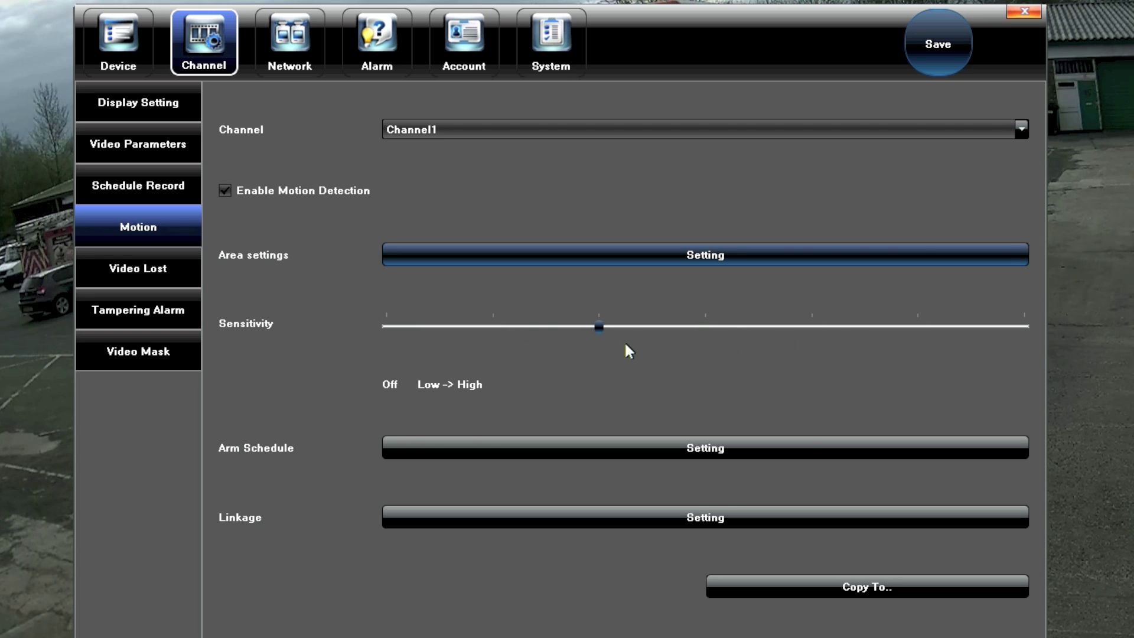
{"action": "left_click_drag", "start_coordinate": [626, 345], "coordinate": [566, 332]}
Try arming Monday and Tuesday from about 7:00 to 17:30 in channel 1's motion arm schedule, clear both days and discard the changes.
{"action": "left_click", "coordinate": [712, 450]}
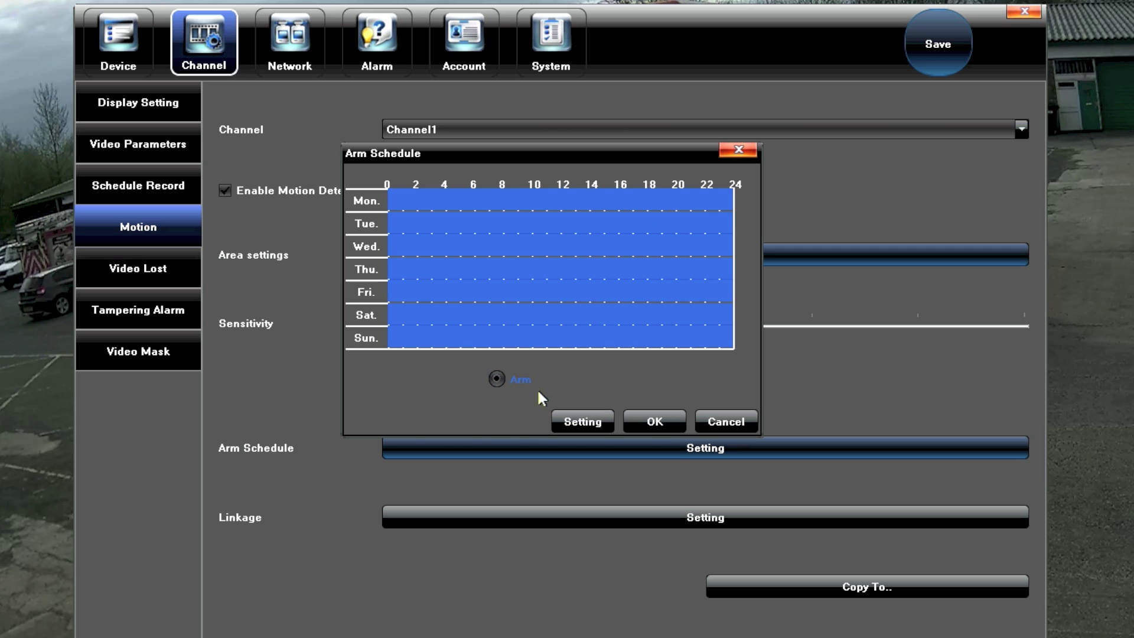
{"action": "left_click", "coordinate": [573, 198]}
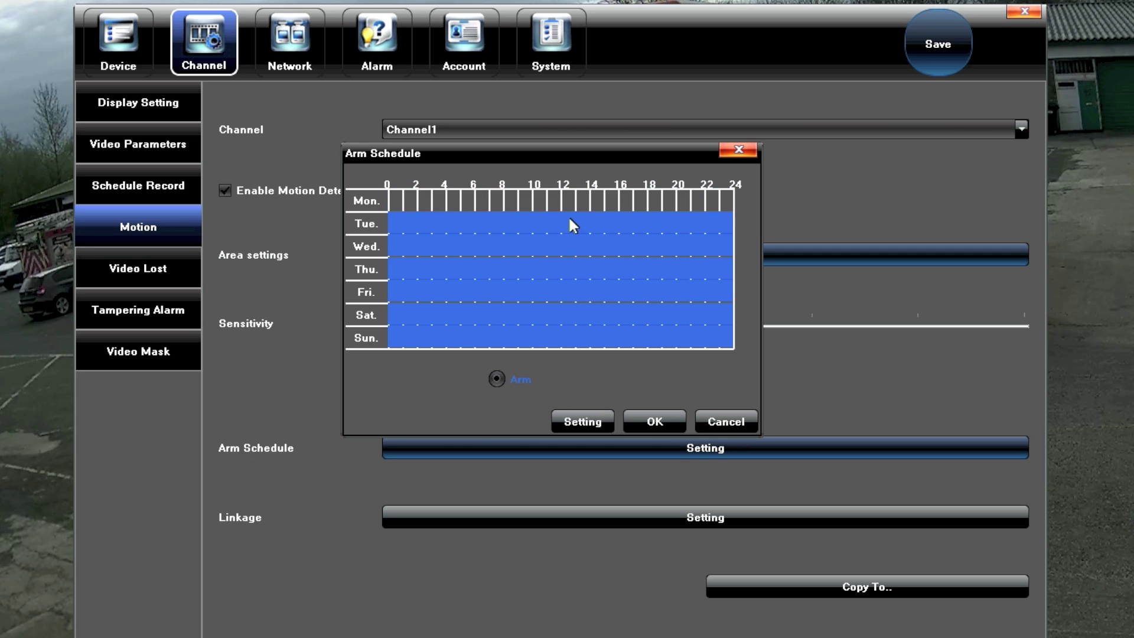
{"action": "left_click", "coordinate": [568, 219]}
{"action": "left_click_drag", "start_coordinate": [490, 206], "coordinate": [635, 228]}
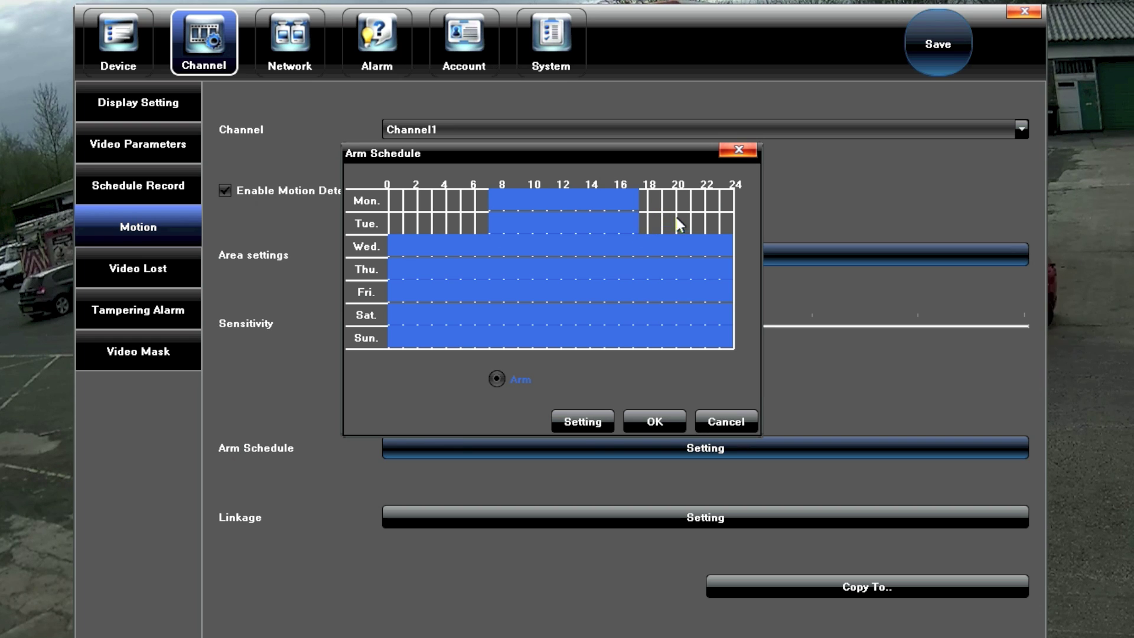
{"action": "left_click_drag", "start_coordinate": [394, 196], "coordinate": [750, 247]}
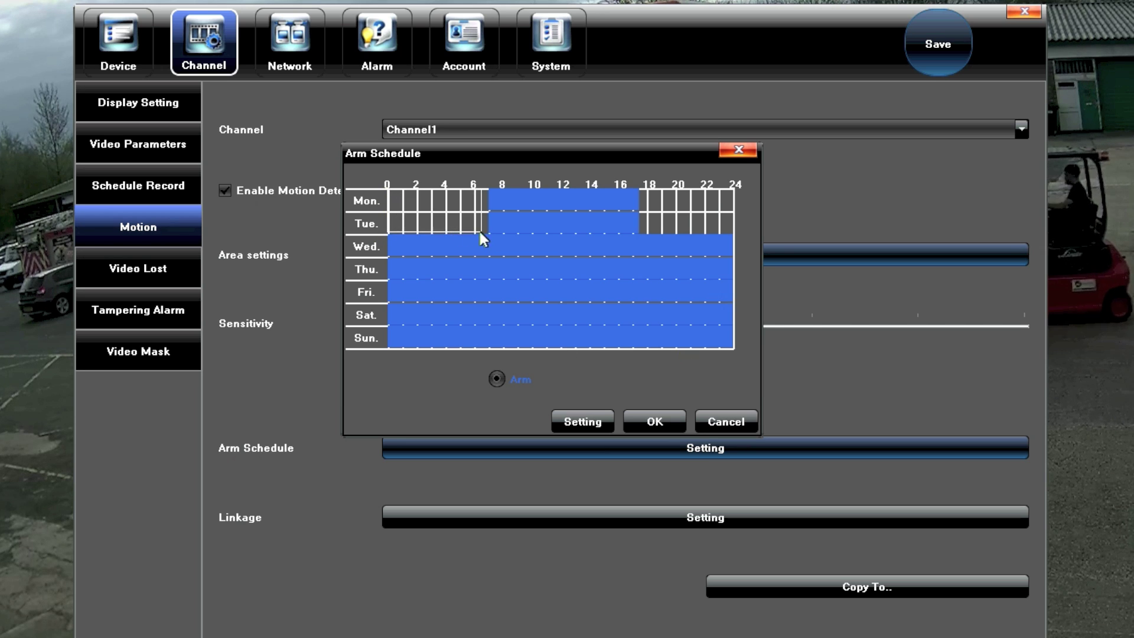
{"action": "left_click_drag", "start_coordinate": [562, 203], "coordinate": [373, 200]}
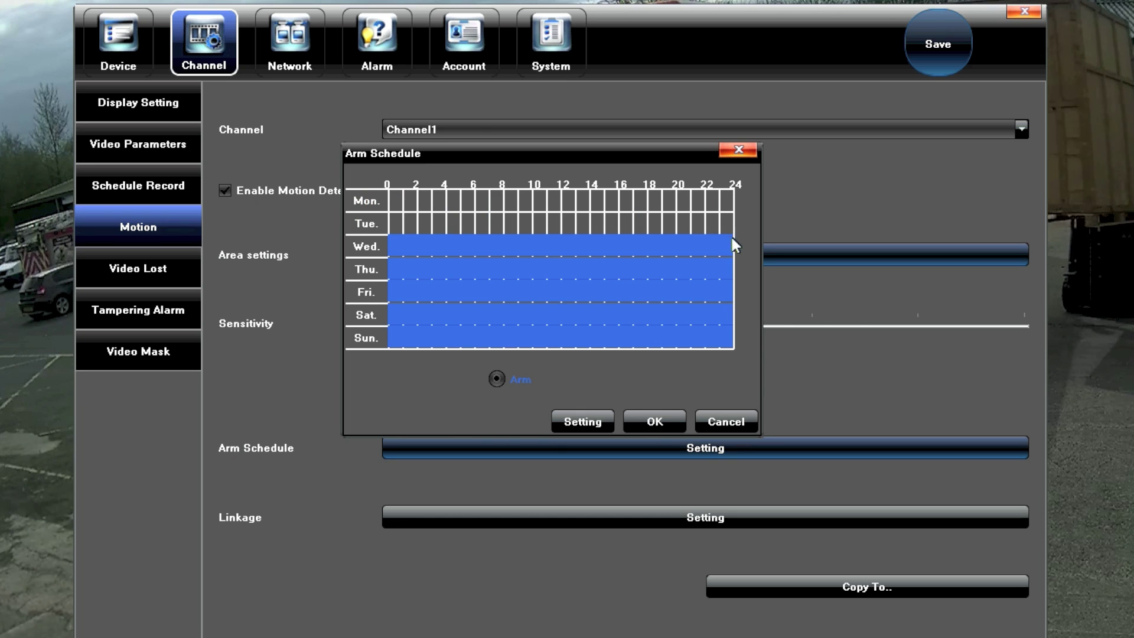
{"action": "left_click", "coordinate": [706, 422]}
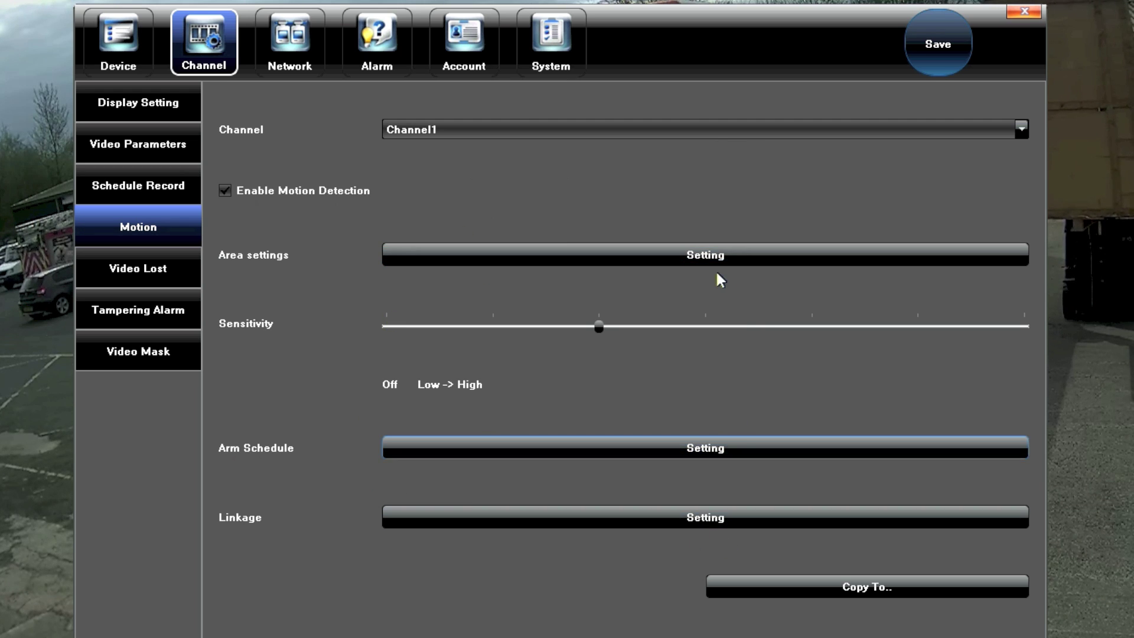
Try selecting All for trigger recording in channel 1's motion linkage settings, clear the selection again and accept the linkage settings.
{"action": "left_click", "coordinate": [693, 518]}
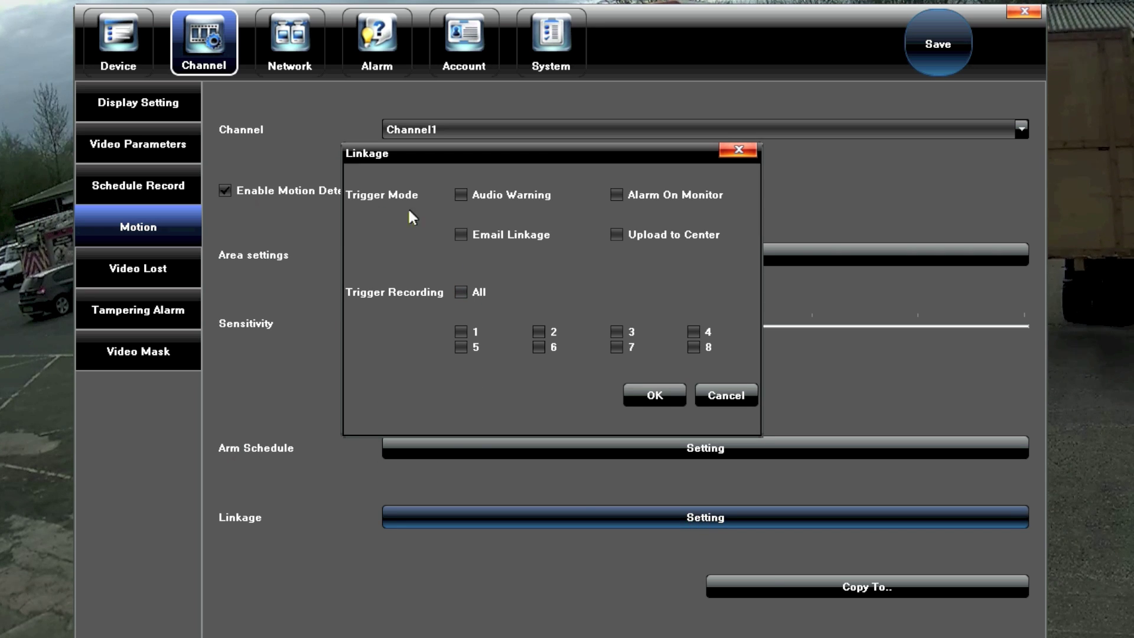
{"action": "left_click", "coordinate": [460, 291]}
{"action": "left_click", "coordinate": [462, 292]}
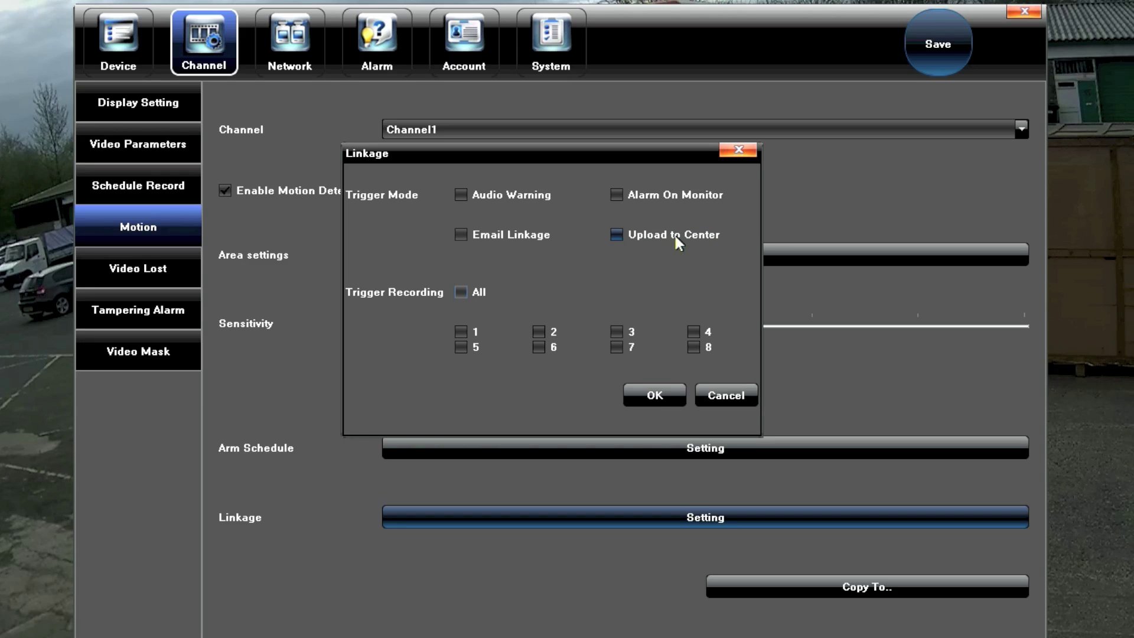
{"action": "left_click", "coordinate": [650, 396]}
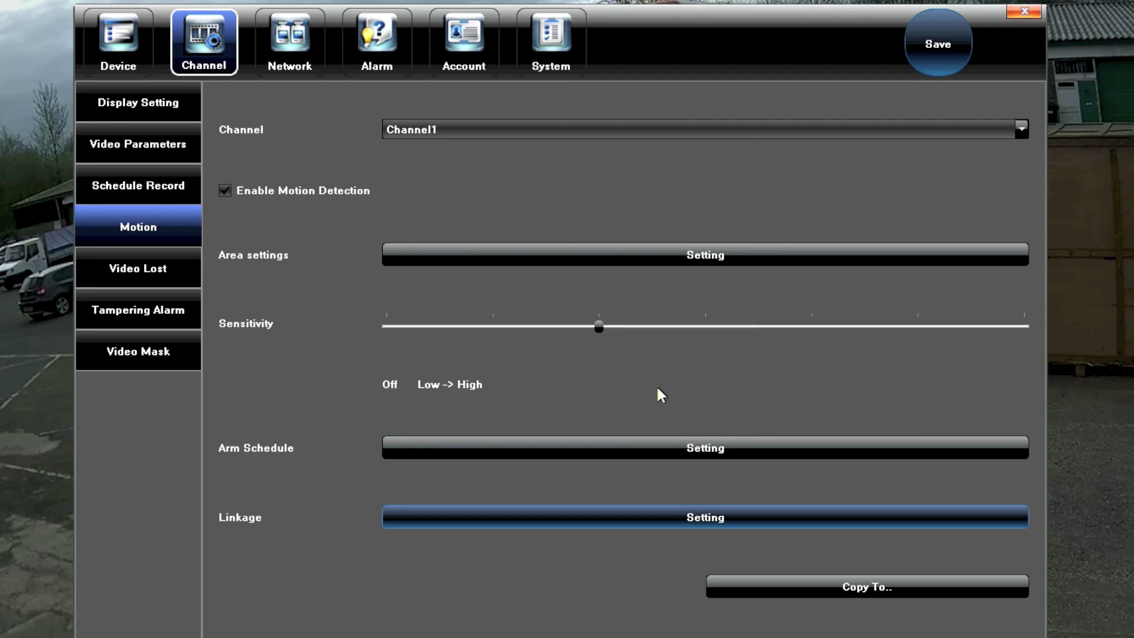
Check which channels the motion settings can be copied to without copying them, and close the configuration window to return to live view.
{"action": "left_click", "coordinate": [848, 591]}
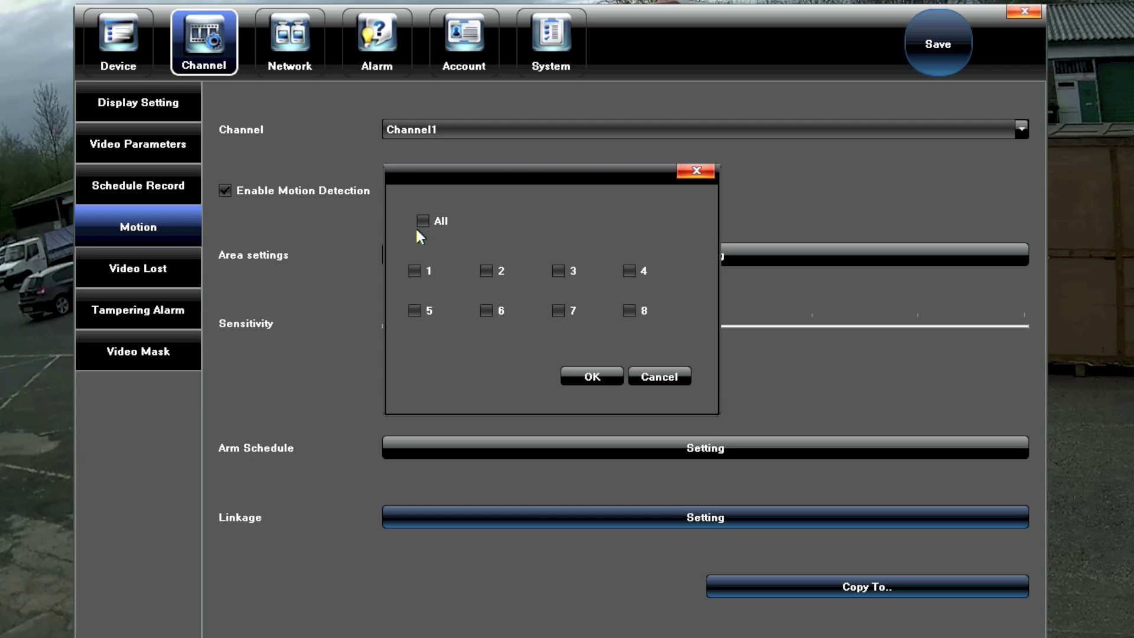
{"action": "left_click", "coordinate": [653, 378]}
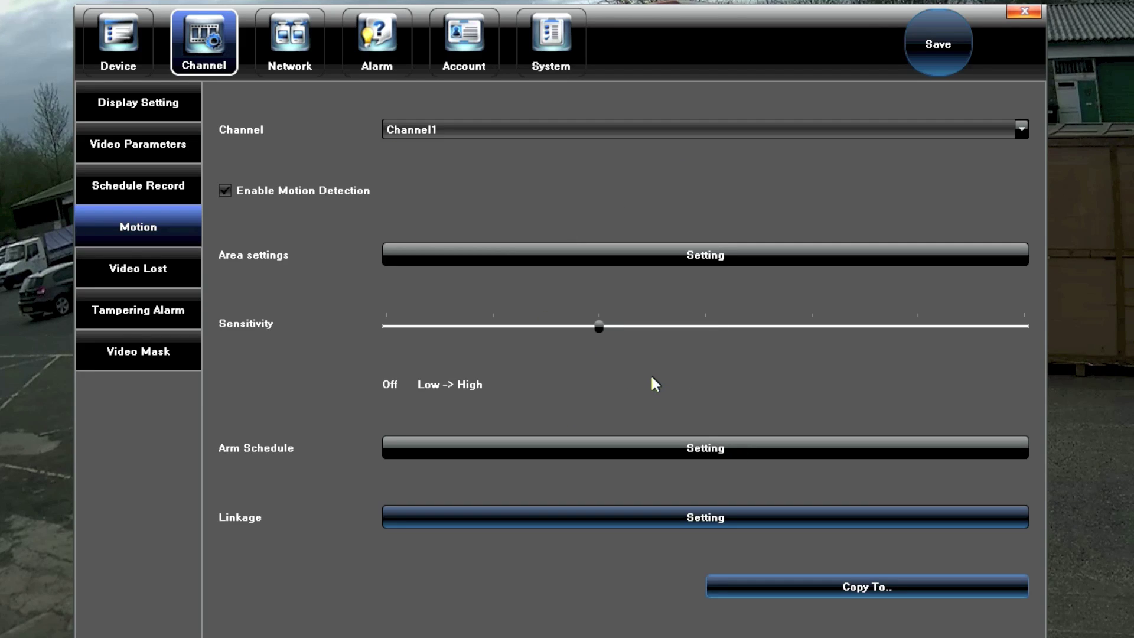
{"action": "left_click", "coordinate": [1023, 11]}
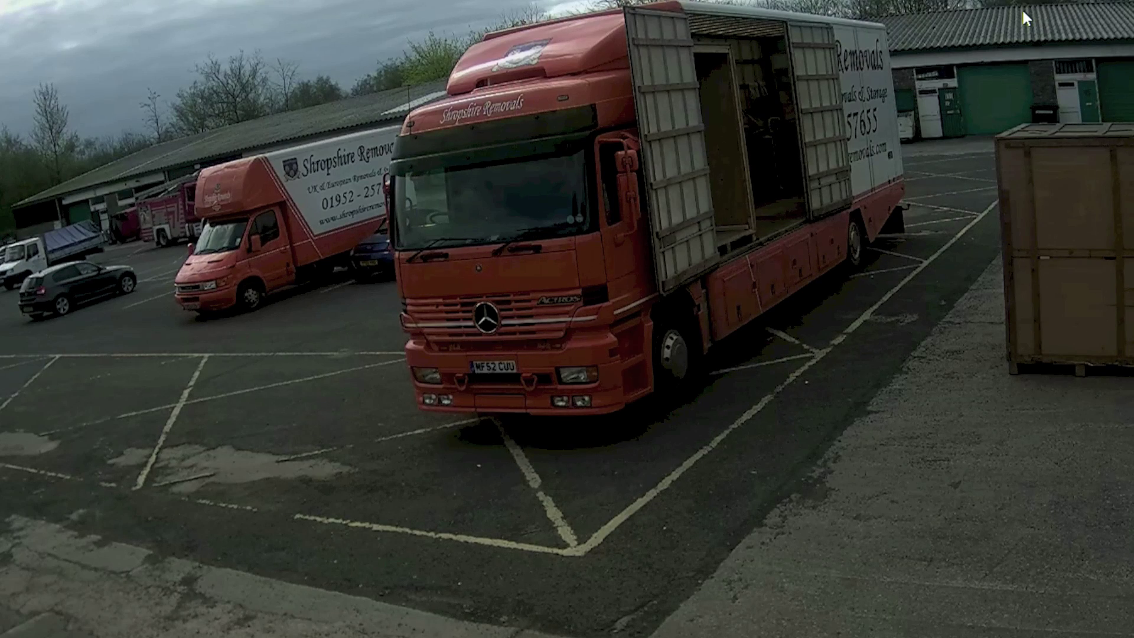